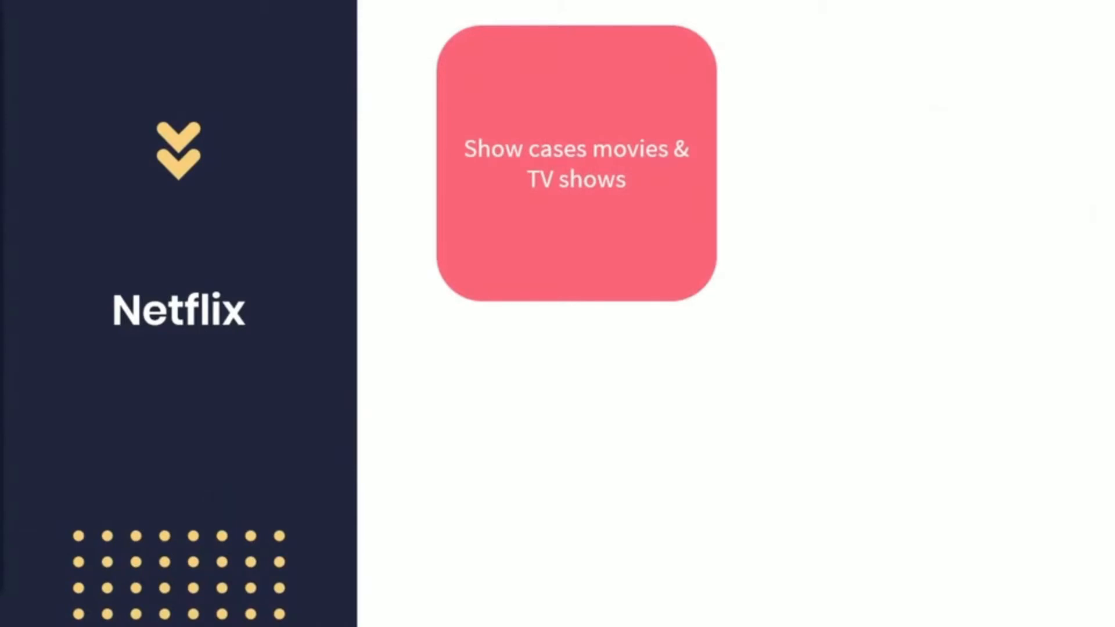
pyautogui.press('Right')
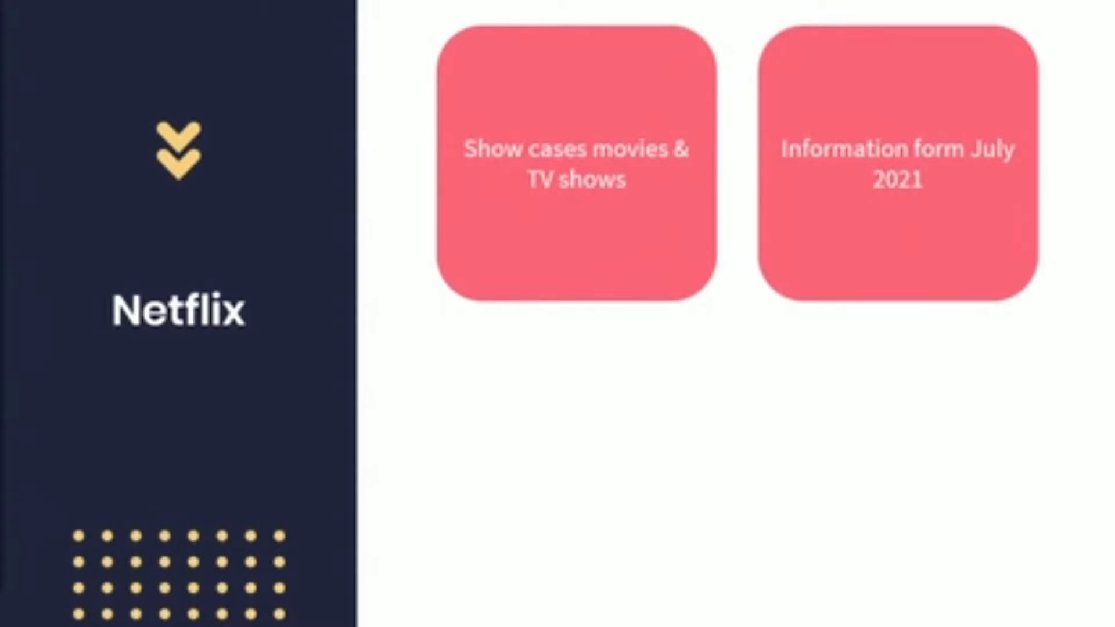
pyautogui.press('Right')
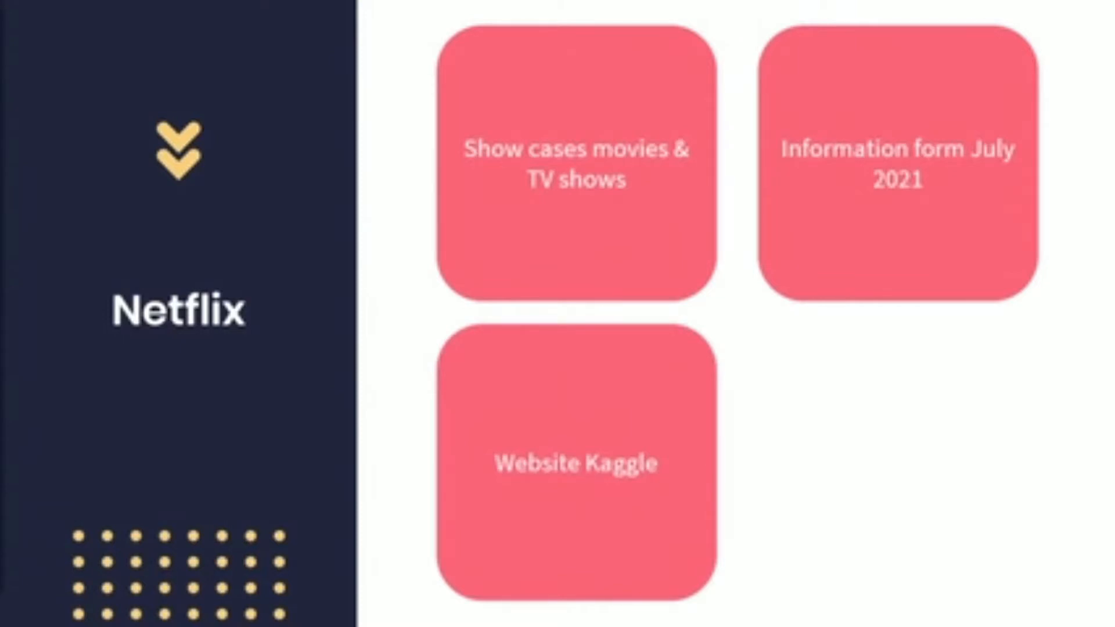
pyautogui.press('Right')
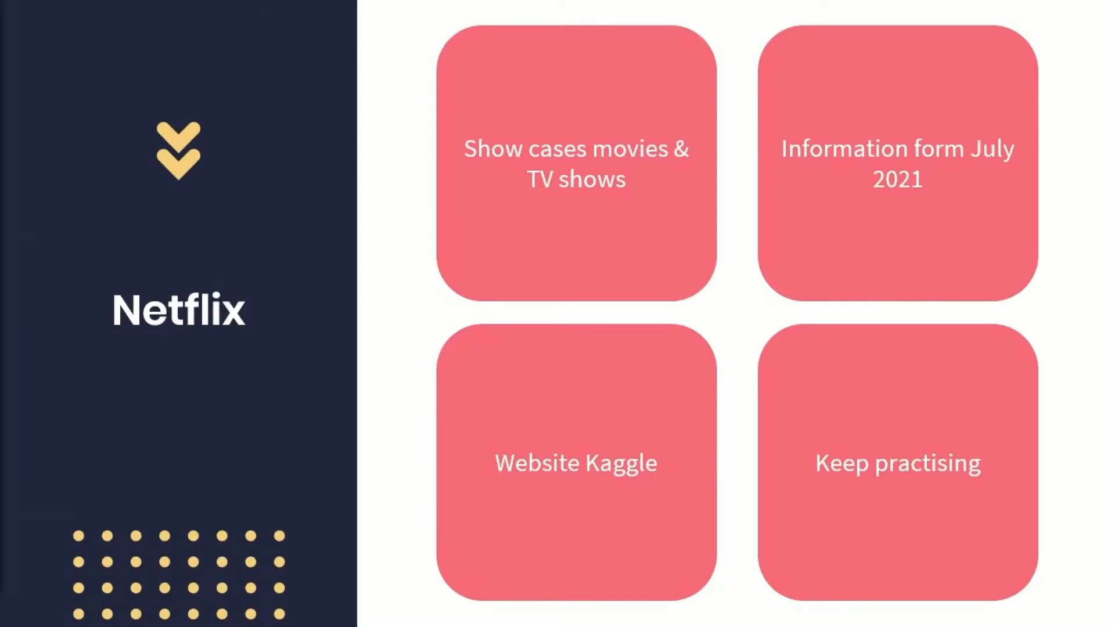
# Step: Switch to the Netflix.xlsx workbook in Excel and make the header row of the netflixData sheet bold
pyautogui.hotkey('alt', 'Tab')
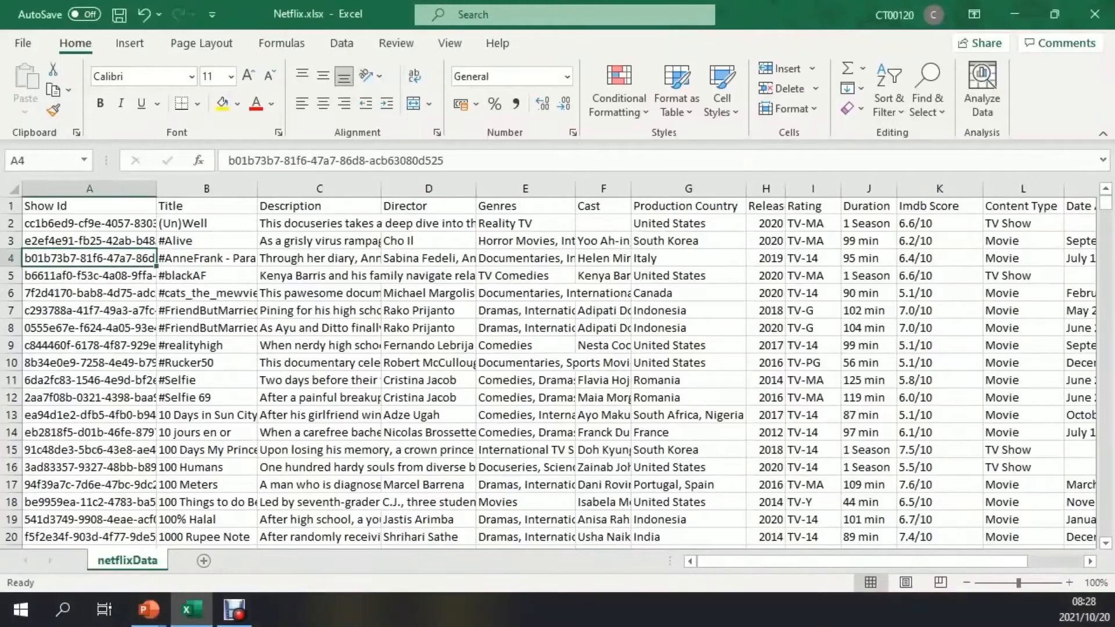
pyautogui.scroll(-4, 549, 373)
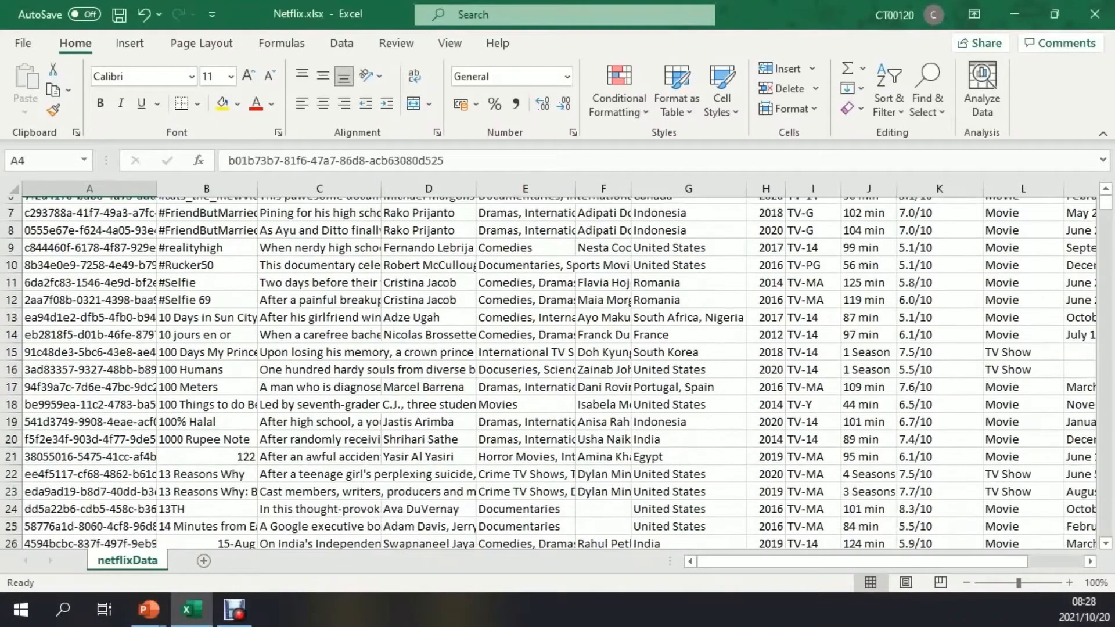
pyautogui.scroll(-1, 549, 372)
pyautogui.scroll(5, 549, 372)
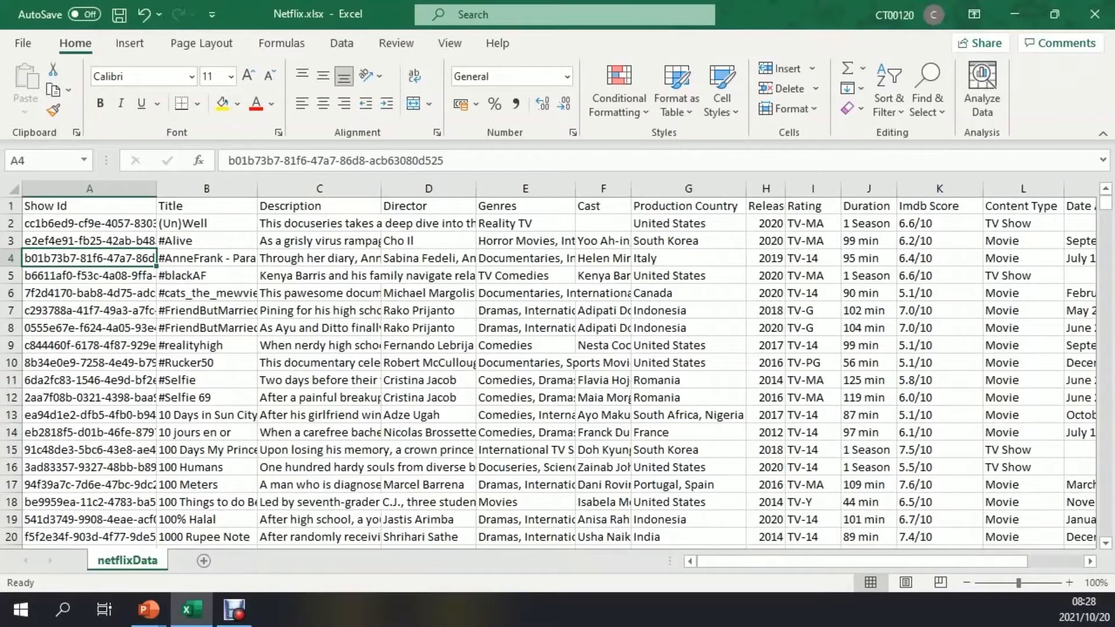
pyautogui.click(11, 206)
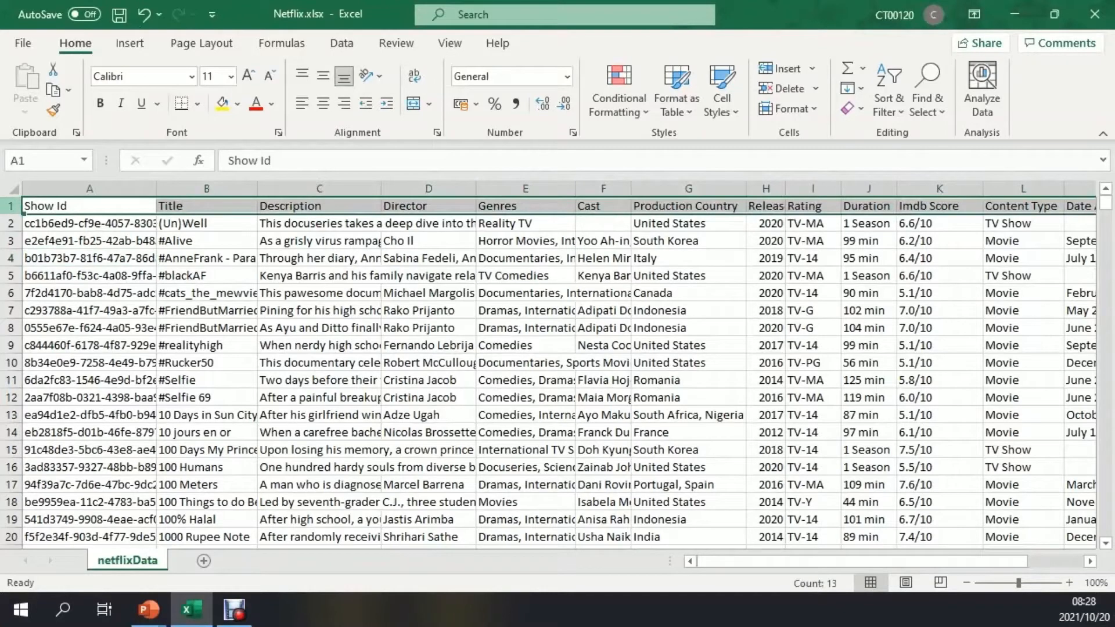
pyautogui.click(100, 104)
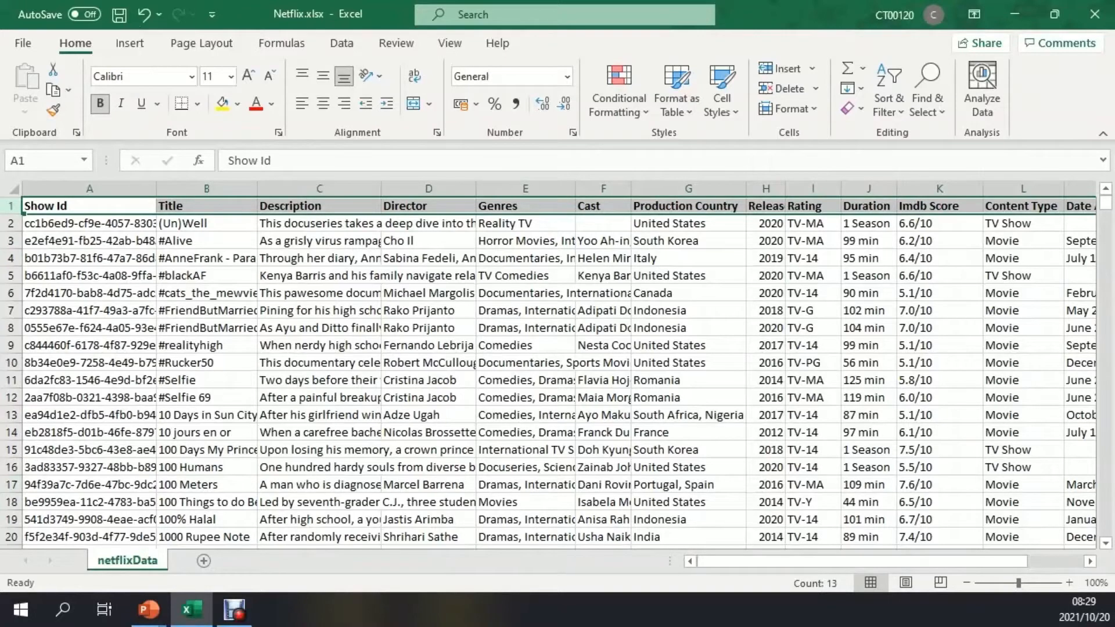
# Step: Examine the Imdb Score column for blank cells, starting from its header in K1
pyautogui.click(940, 206)
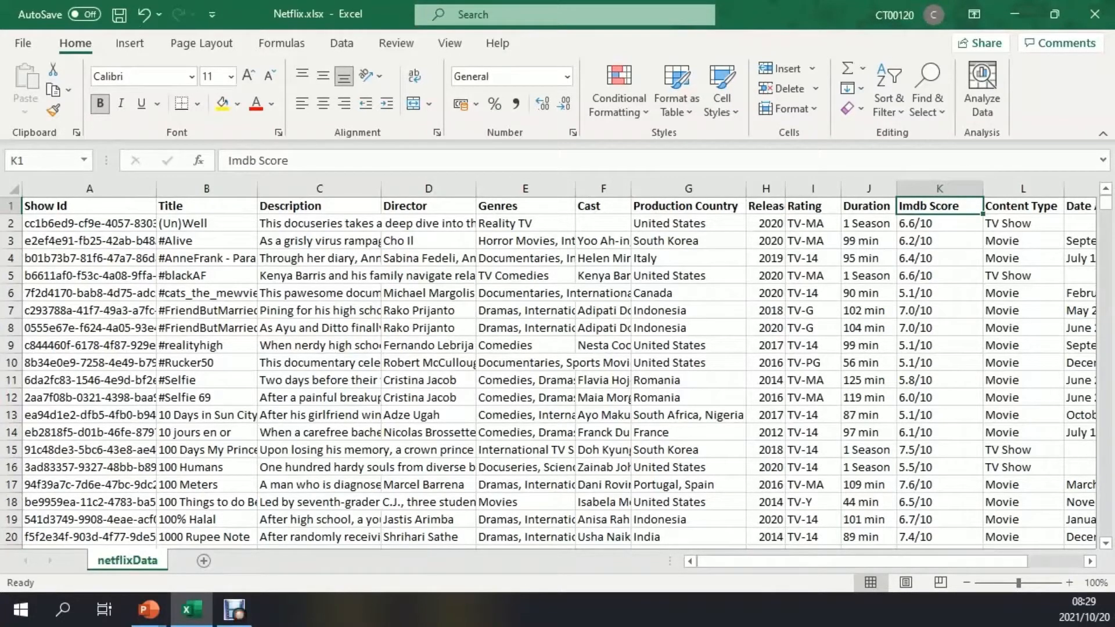
pyautogui.scroll(-6, 549, 372)
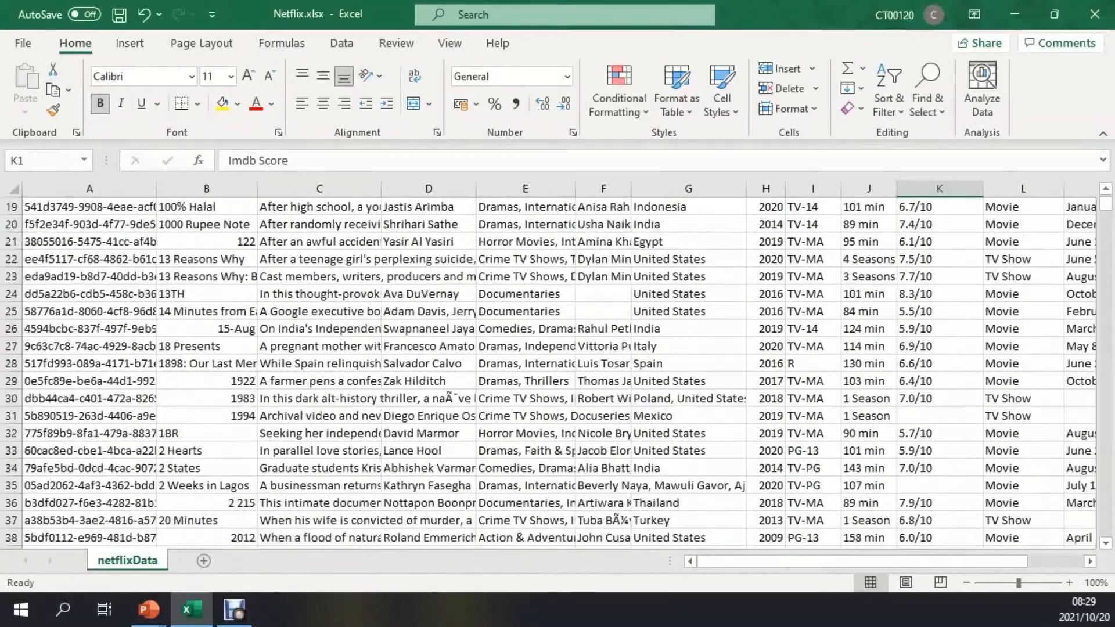
pyautogui.hotkey('ctrl', 'Down')
pyautogui.press('Down')
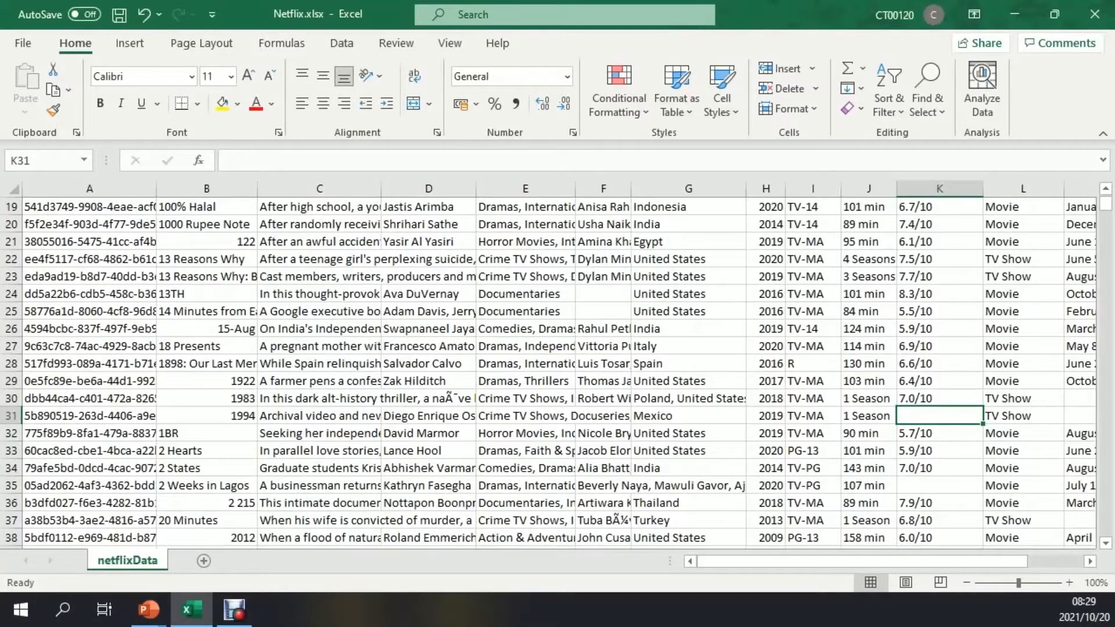
pyautogui.scroll(6, 549, 374)
pyautogui.click(940, 206)
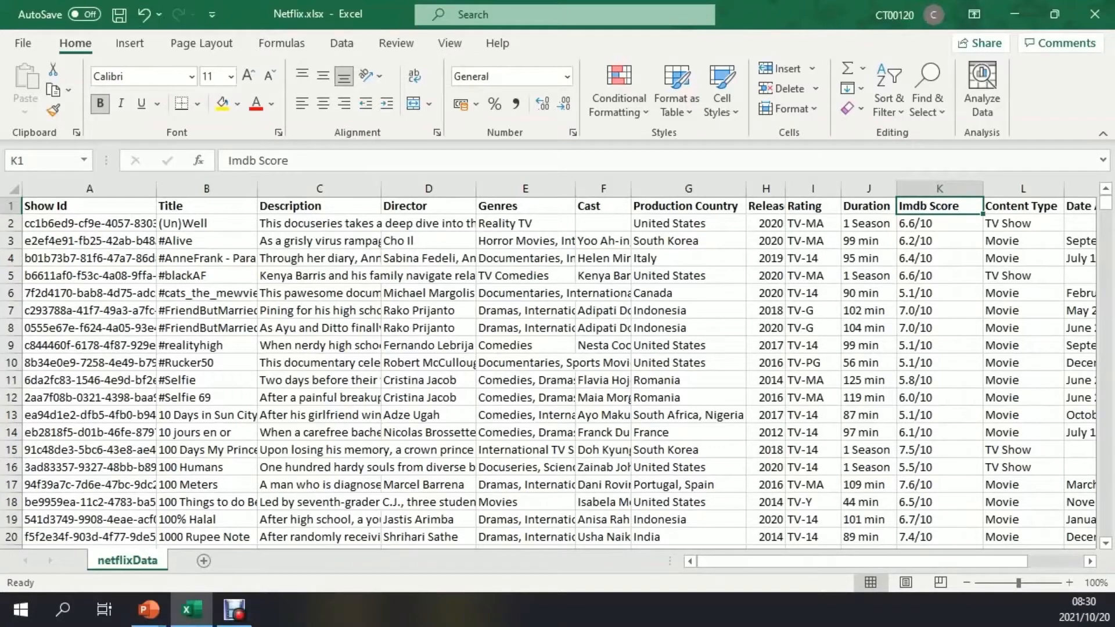
# Step: Select the Show Id entries from A2 down to the last record to check how far the data extends
pyautogui.click(90, 224)
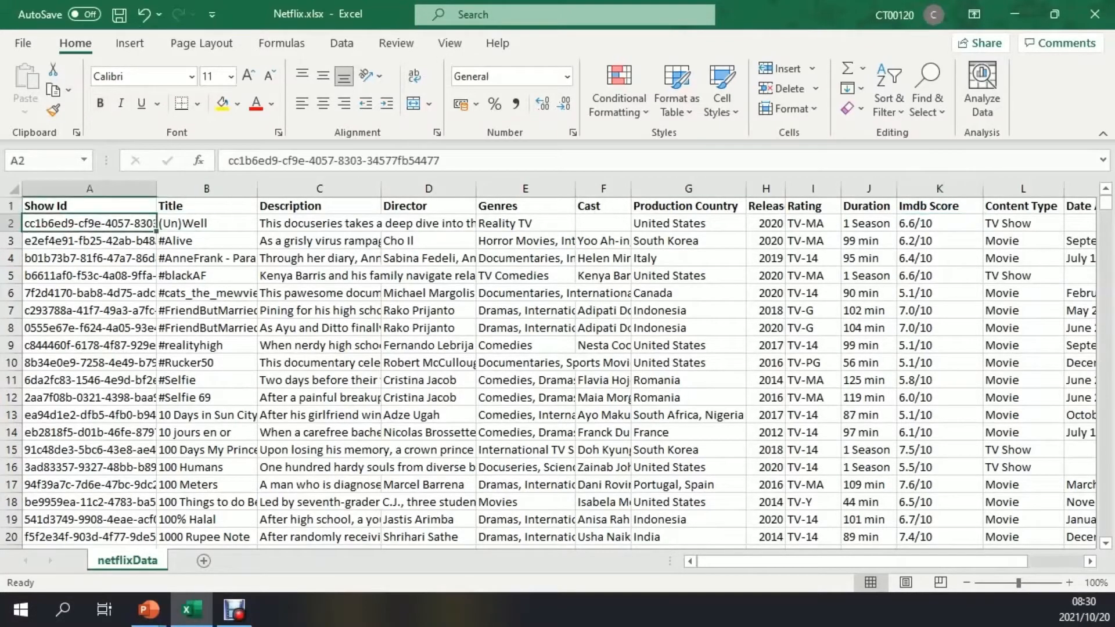
pyautogui.hotkey('ctrl', 'shift', 'Down')
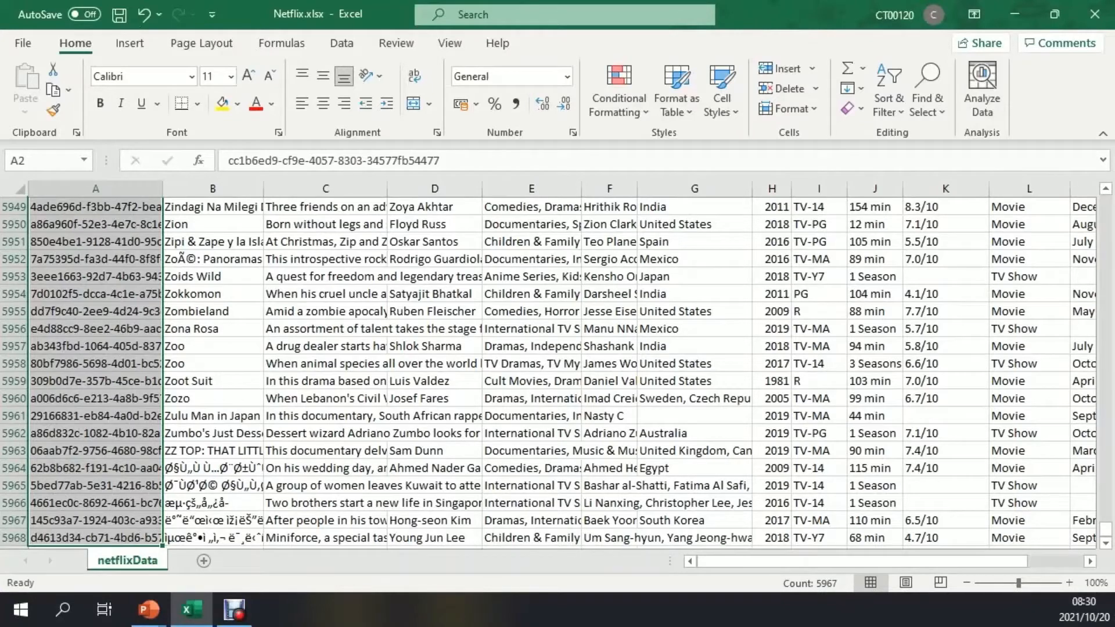
pyautogui.hotkey('ctrl', 'shift', 'Up')
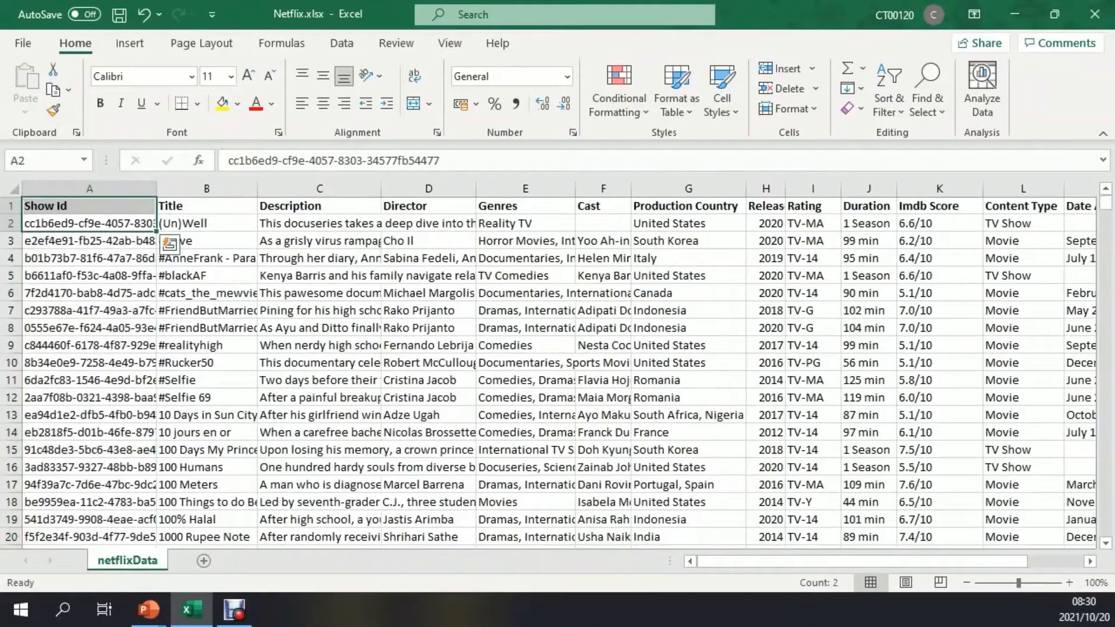
# Step: Select the header row from A1 across to the last heading and turn on Filter for all its columns
pyautogui.press('Up')
pyautogui.hotkey('ctrl', 'shift', 'Right')
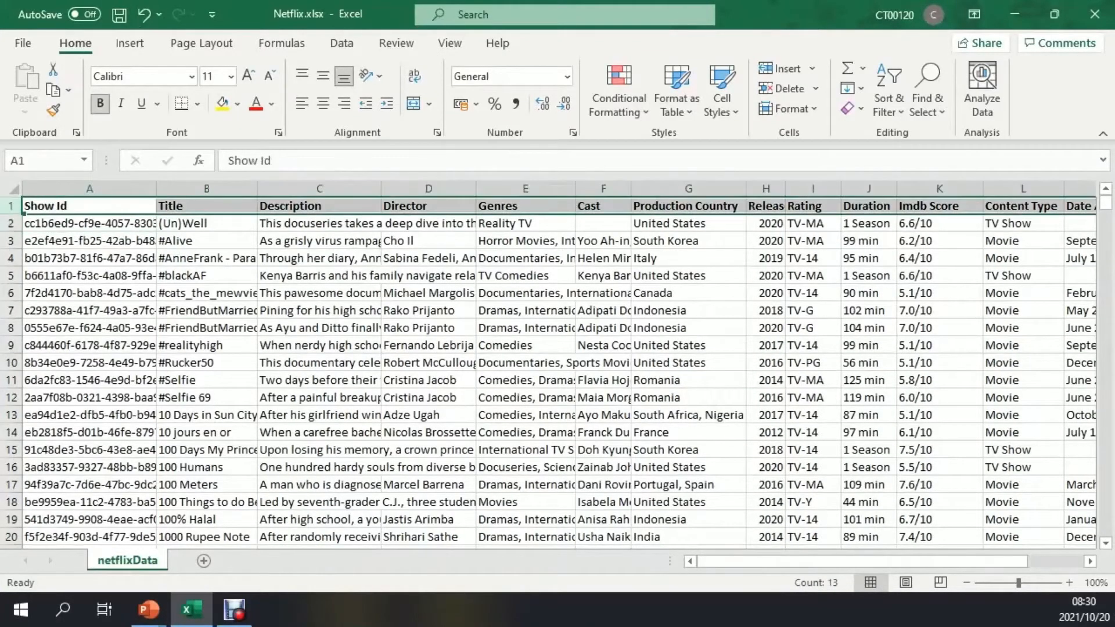
pyautogui.click(889, 105)
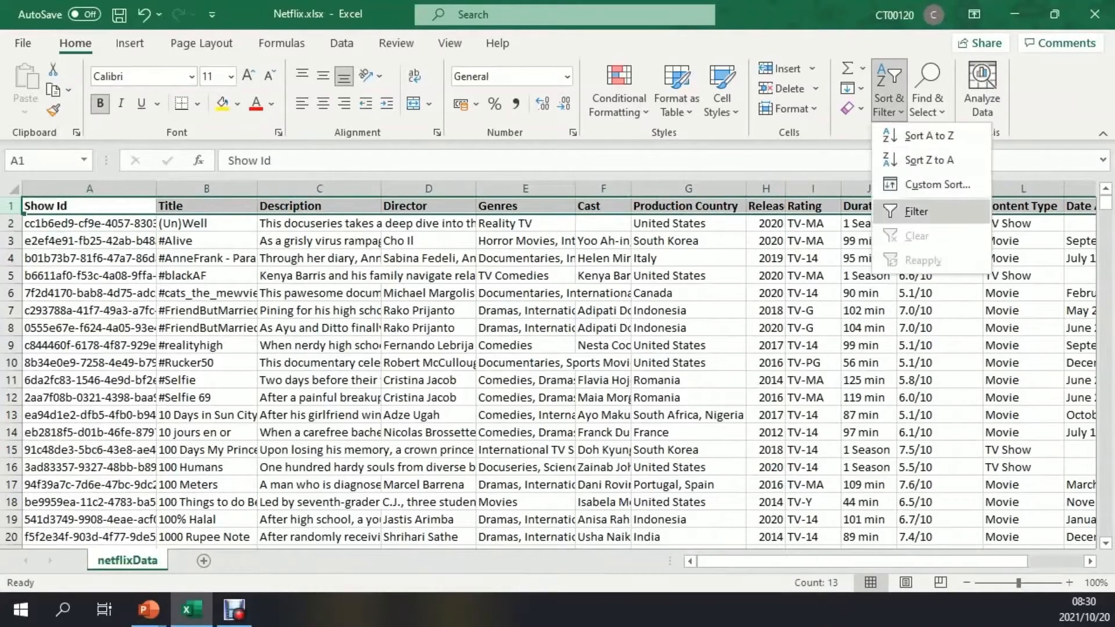
pyautogui.click(918, 211)
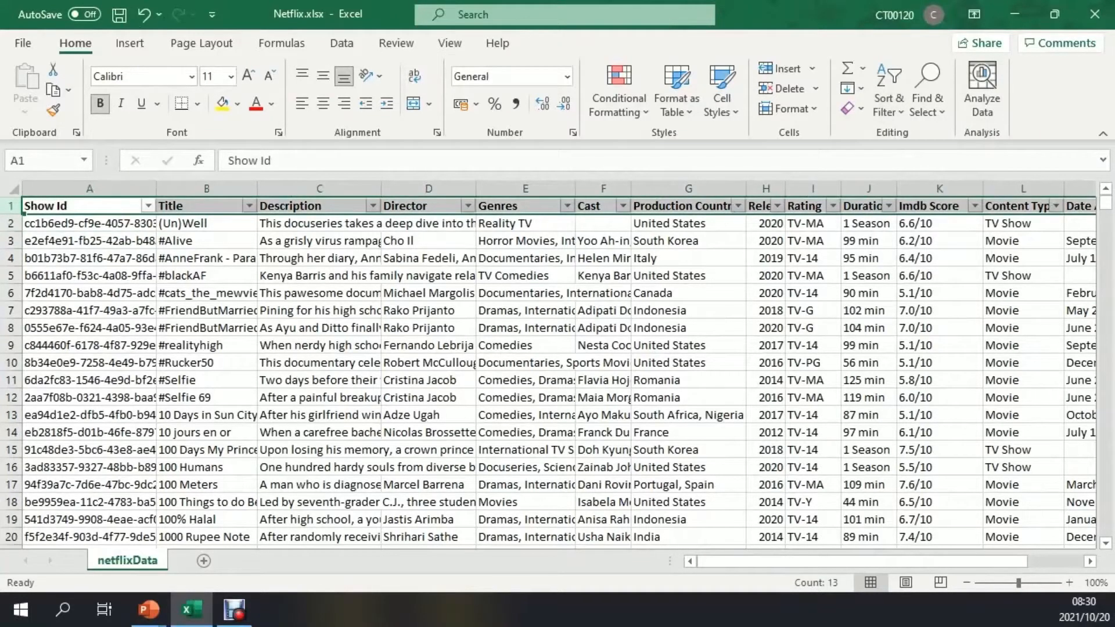
# Step: Look through the sort and filter options of the Title column and close them without applying a filter
pyautogui.hotkey('alt', 'Down')
pyautogui.scroll(-3, 150, 430)
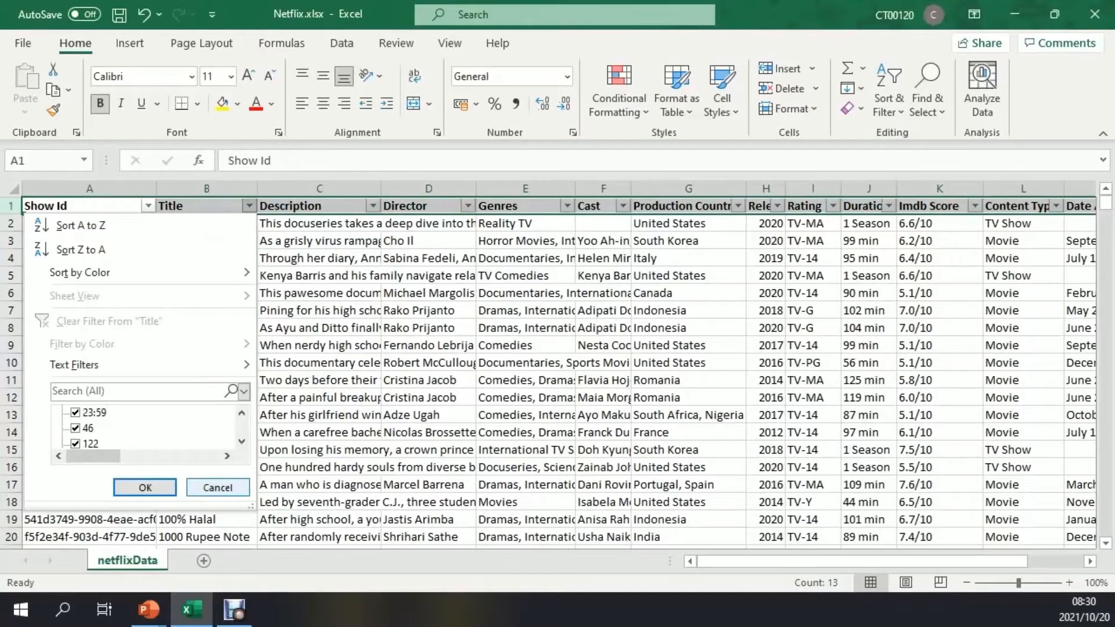
pyautogui.click(218, 488)
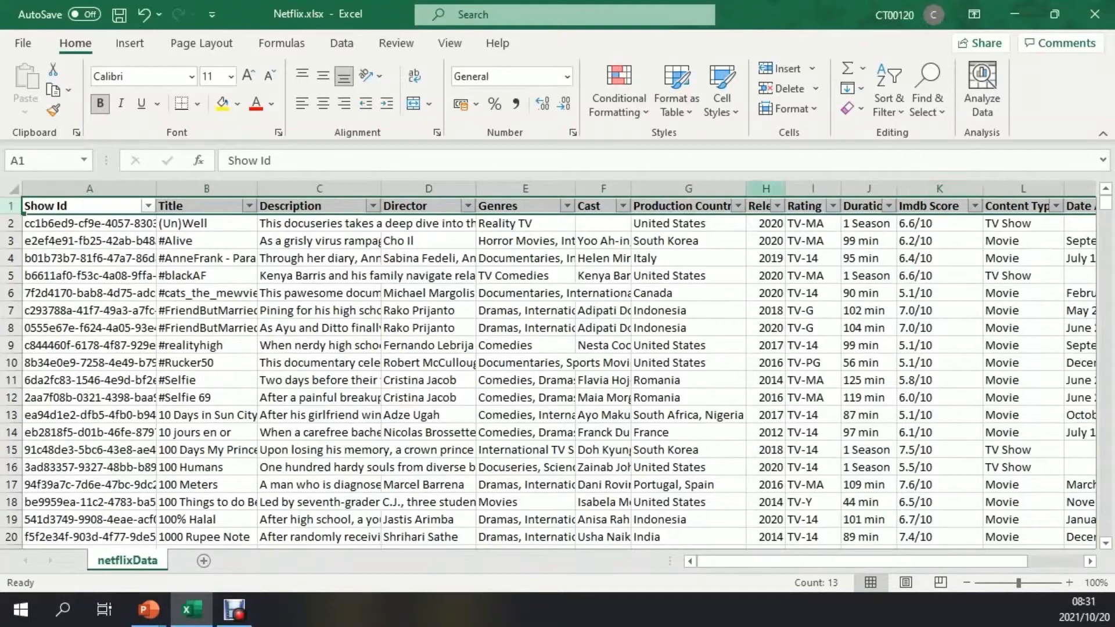
# Step: Apply a Top 10 Items conditional formatting rule to the whole Release Date column, using Yellow Fill with Dark Yellow Text
pyautogui.click(766, 188)
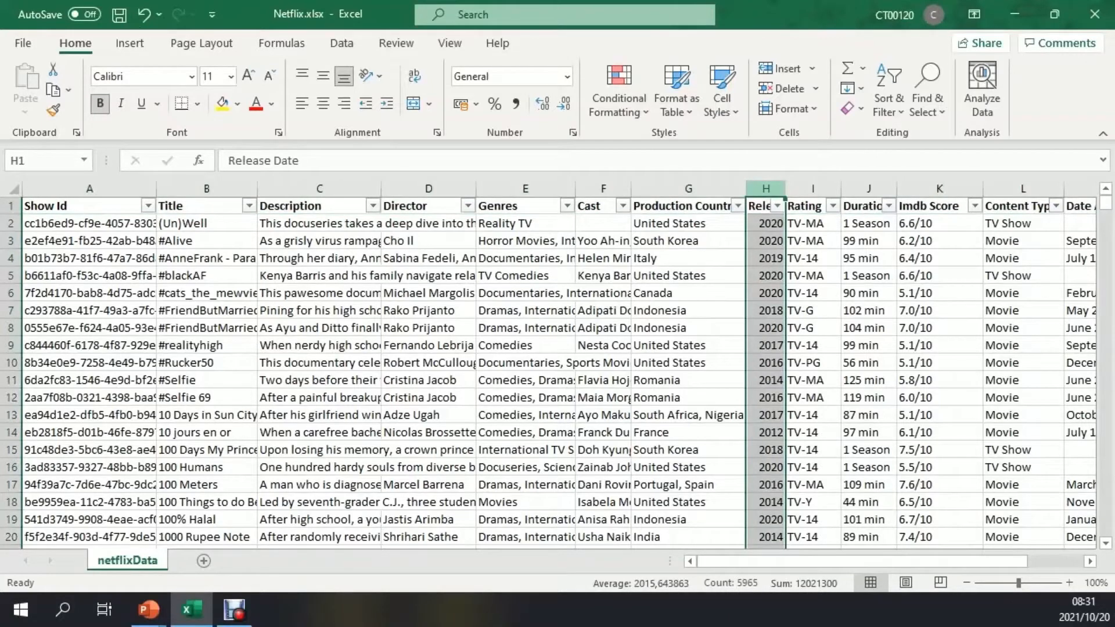
pyautogui.click(619, 105)
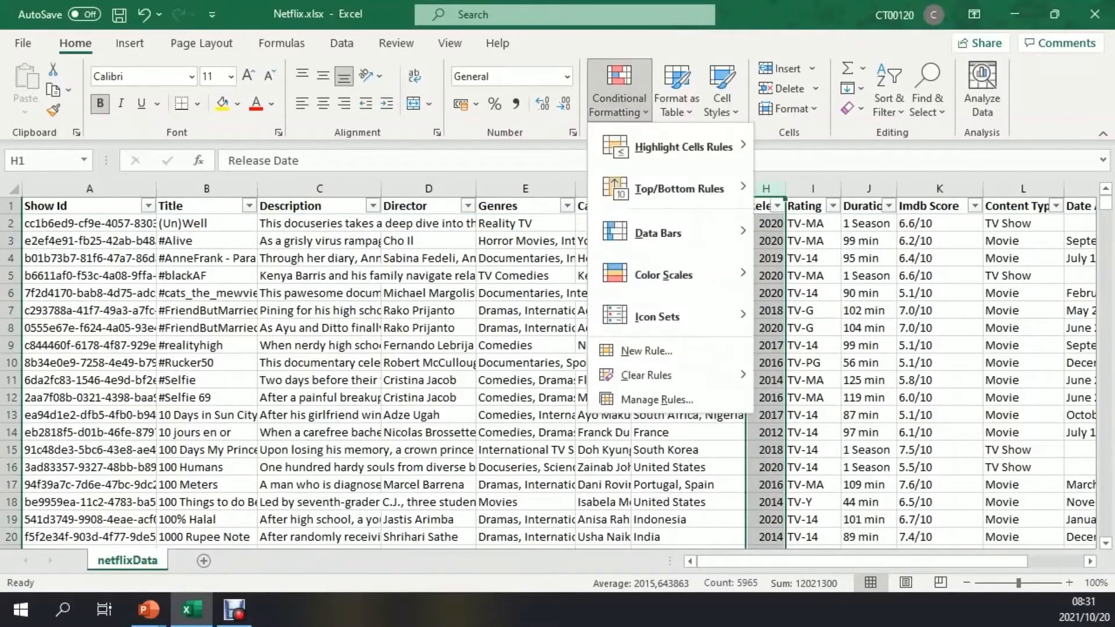
pyautogui.click(619, 104)
pyautogui.click(619, 105)
pyautogui.moveTo(679, 189)
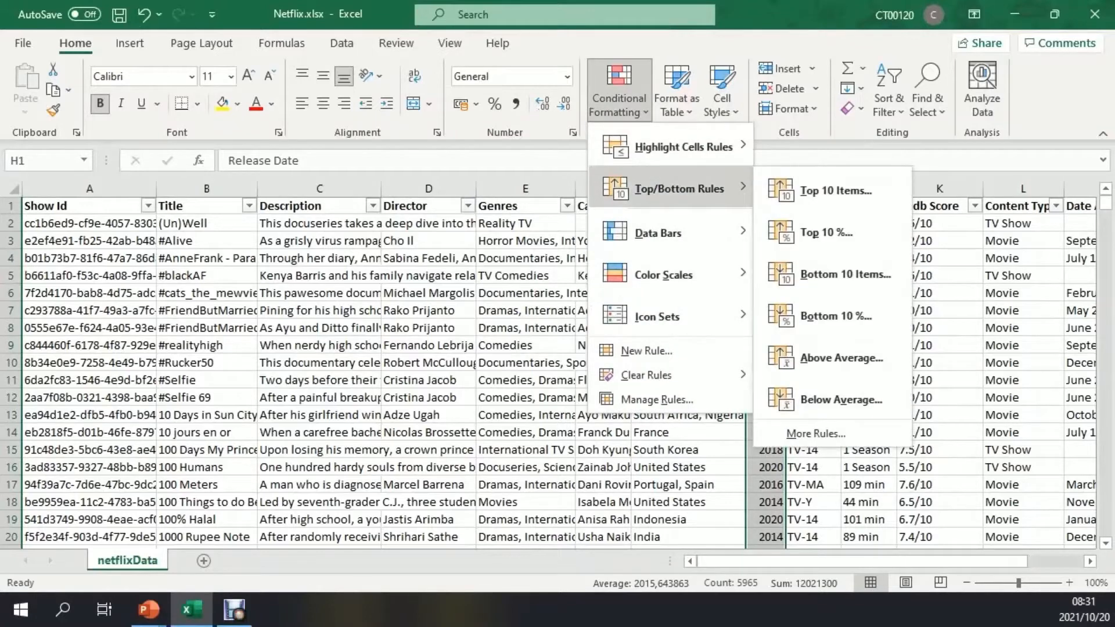
pyautogui.click(835, 190)
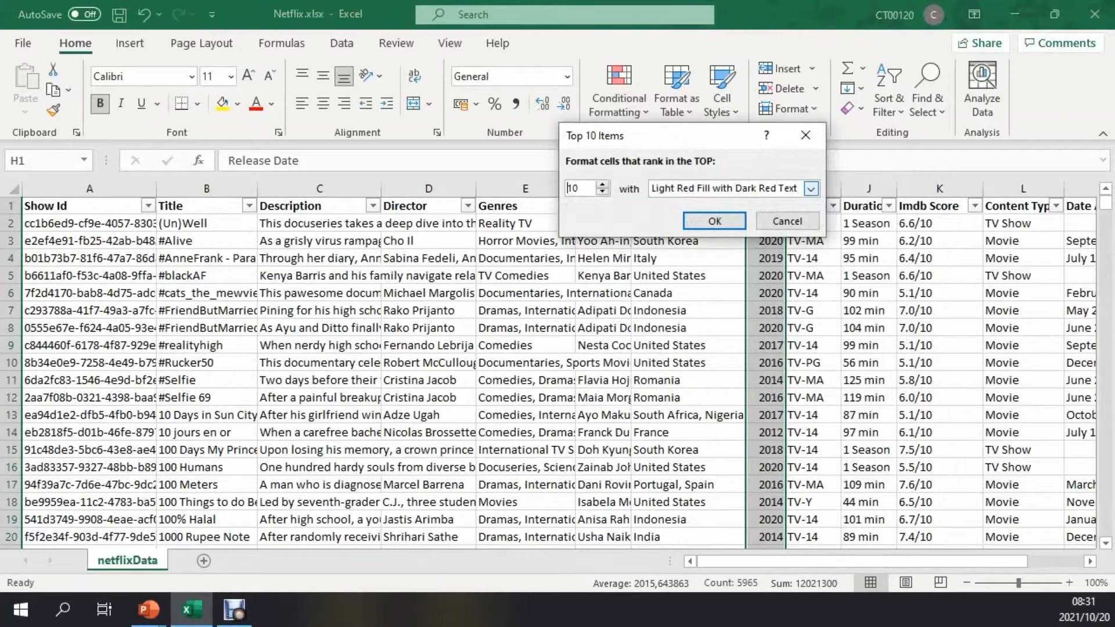
pyautogui.click(811, 189)
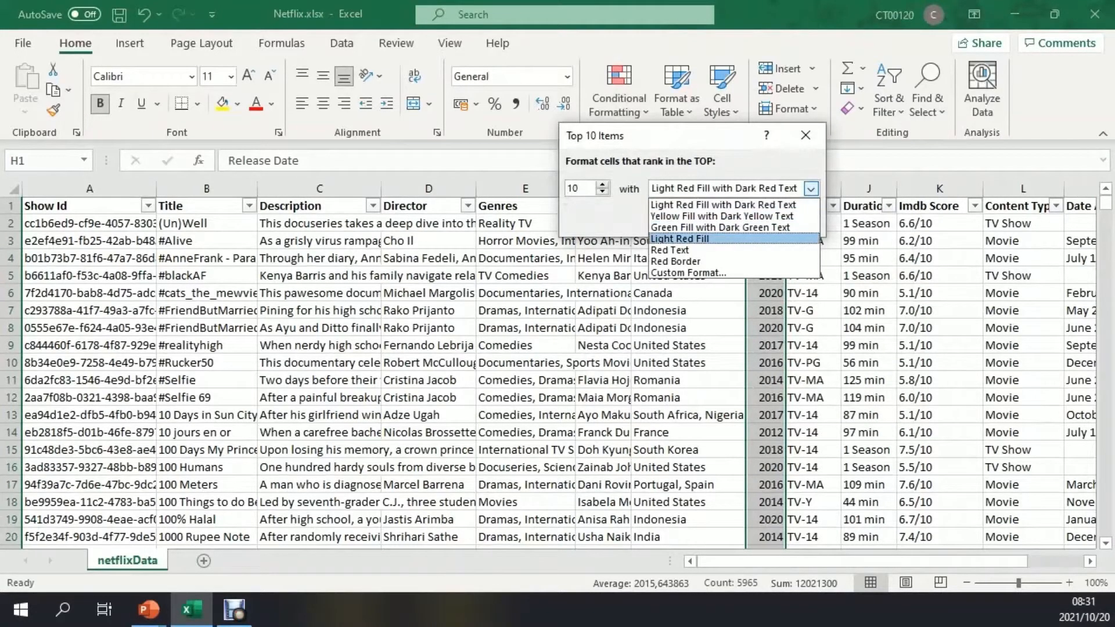
pyautogui.press('Down')
pyautogui.press('Down')
pyautogui.press('Down')
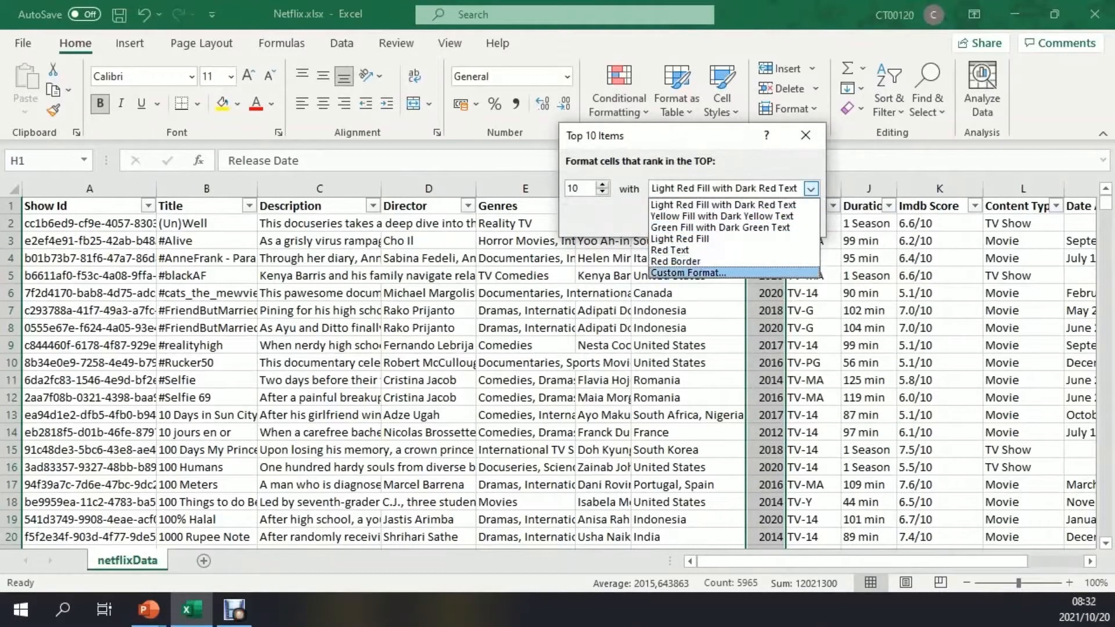
pyautogui.press('Up')
pyautogui.press('Up')
pyautogui.press('Up')
pyautogui.press('Up')
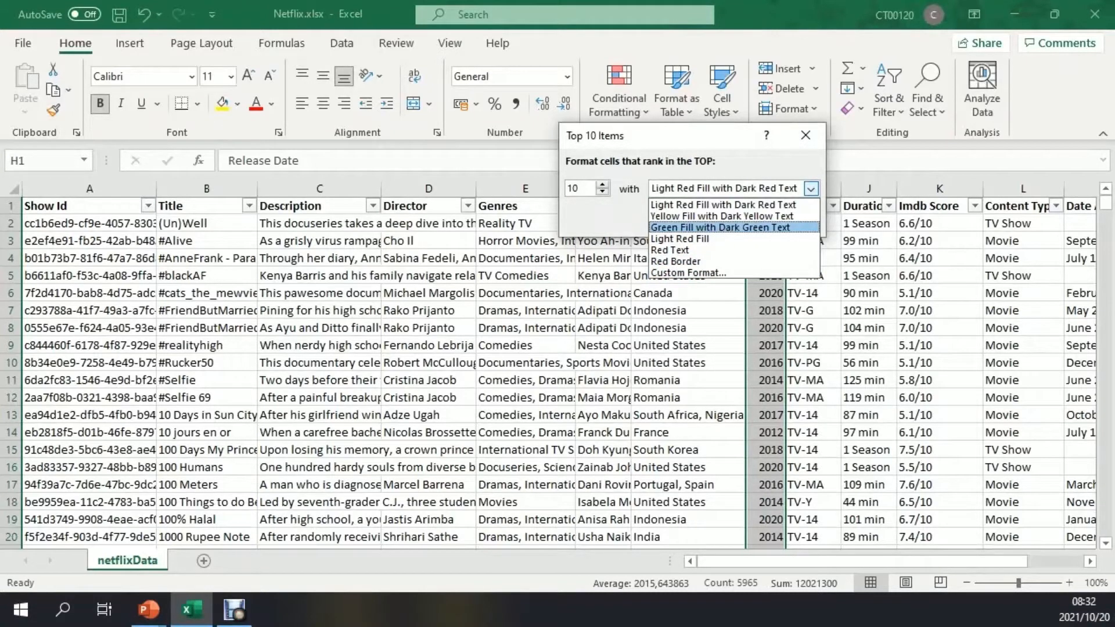
pyautogui.press('Up')
pyautogui.press('Down')
pyautogui.press('Down')
pyautogui.press('Down')
pyautogui.press('Down')
pyautogui.press('Down')
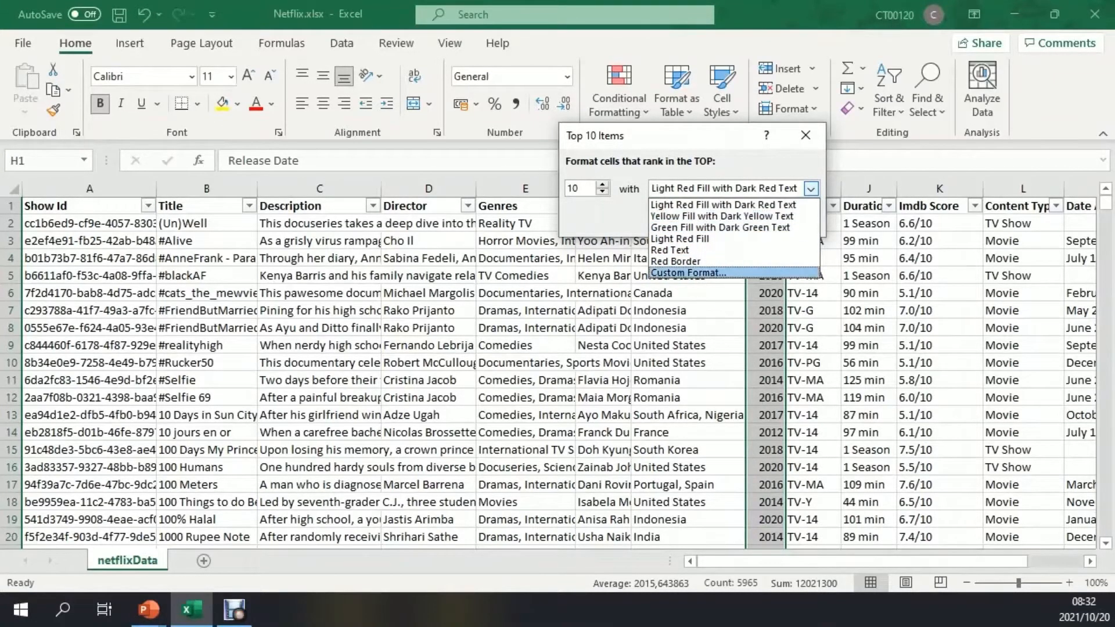
pyautogui.press('Up')
pyautogui.press('Up')
pyautogui.press('Up')
pyautogui.press('Up')
pyautogui.press('Up')
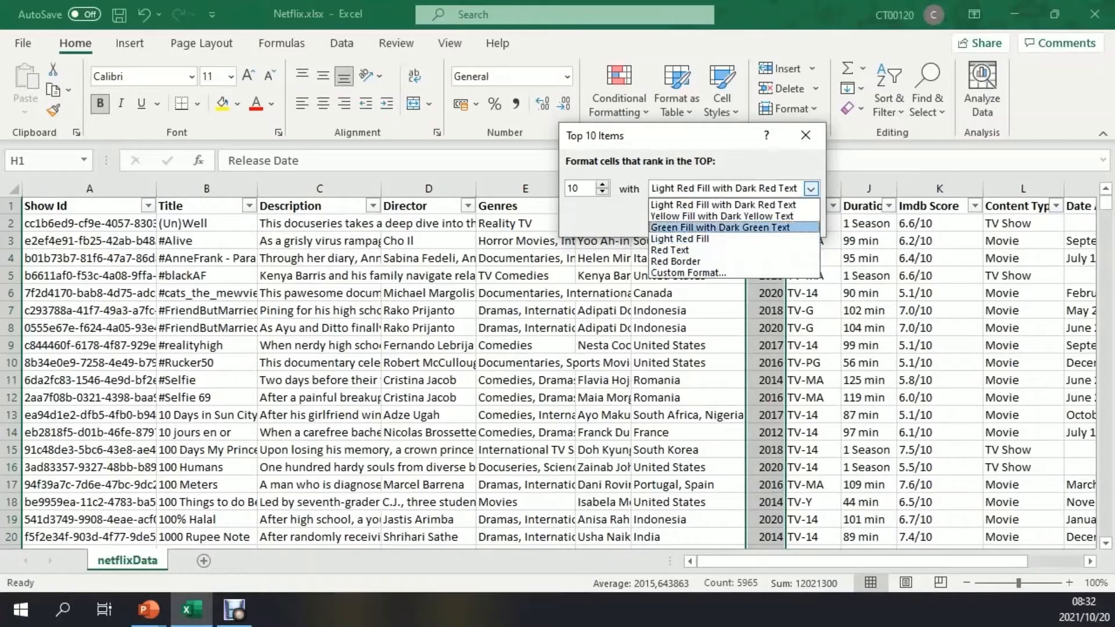
pyautogui.press('Return')
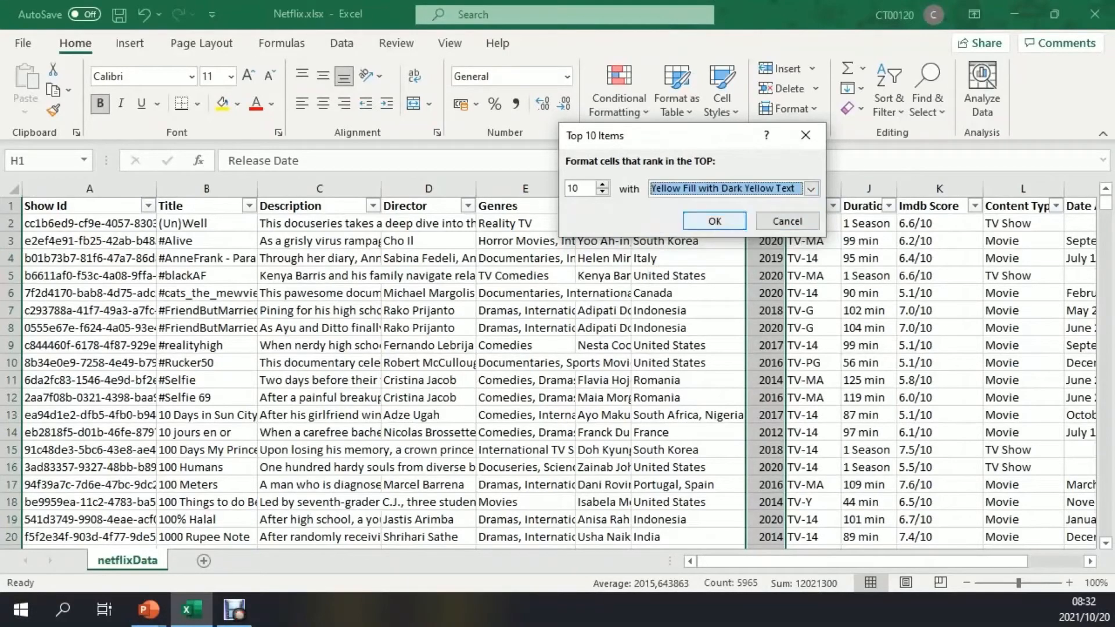
pyautogui.press('Return')
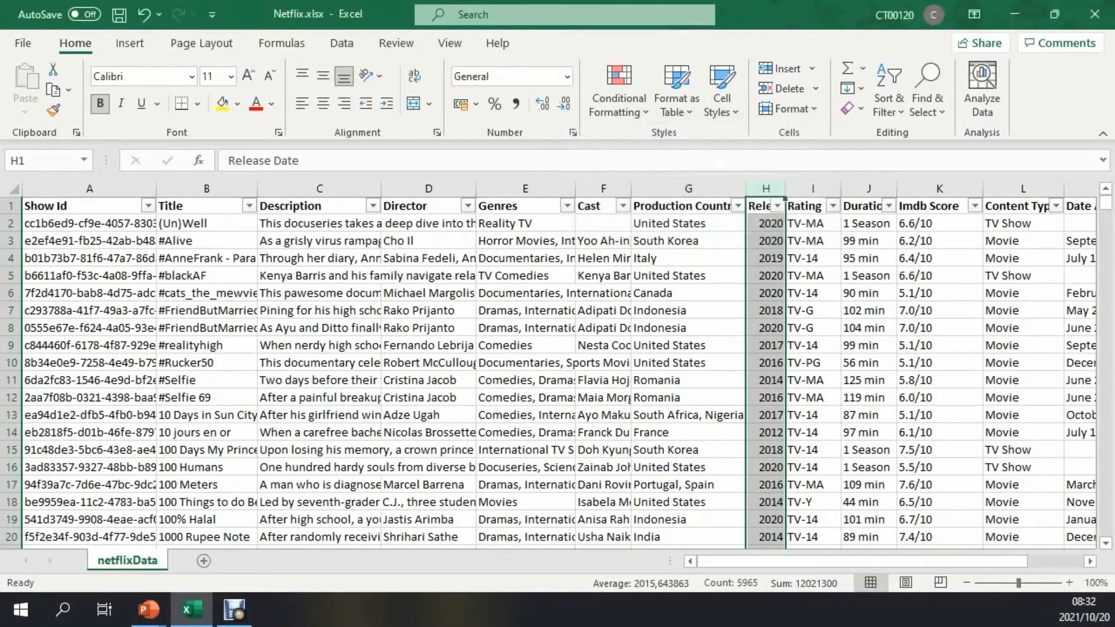
# Step: Examine the Release Date column for cells highlighted by the top 10 rule
pyautogui.scroll(-17, 558, 371)
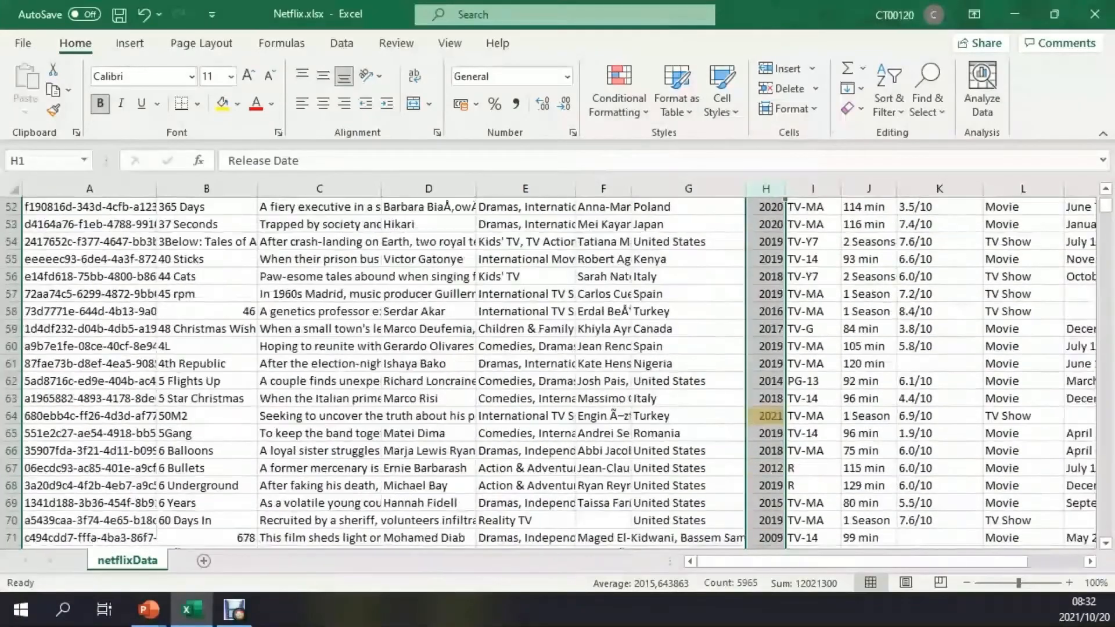
pyautogui.scroll(-1, 557, 372)
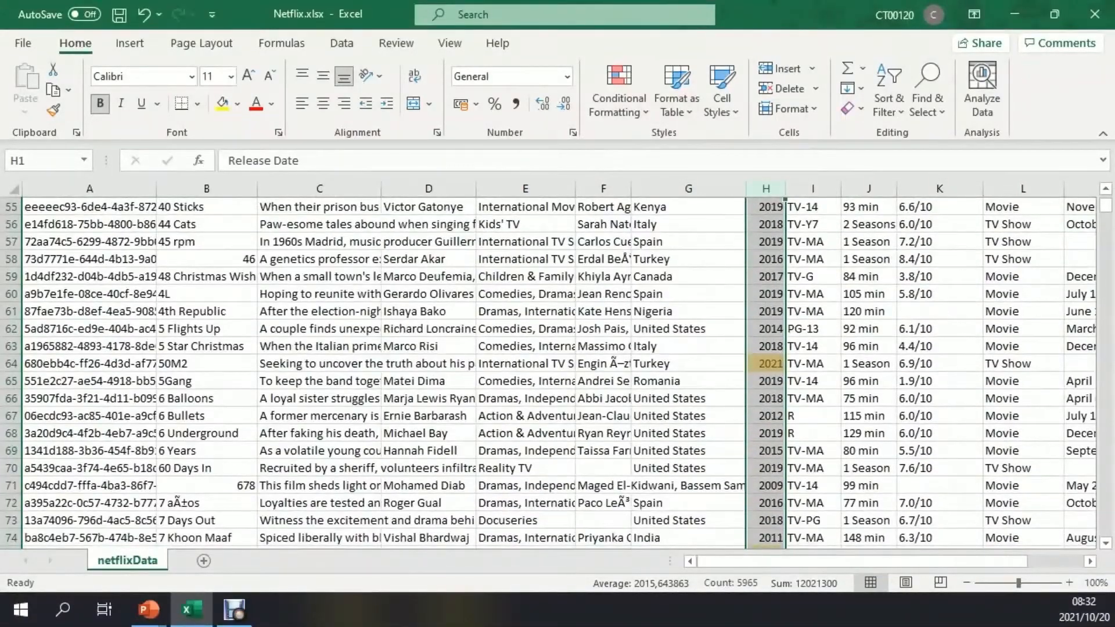
pyautogui.scroll(-7, 558, 372)
pyautogui.scroll(-13, 557, 372)
pyautogui.scroll(-4, 558, 372)
pyautogui.scroll(-2, 558, 372)
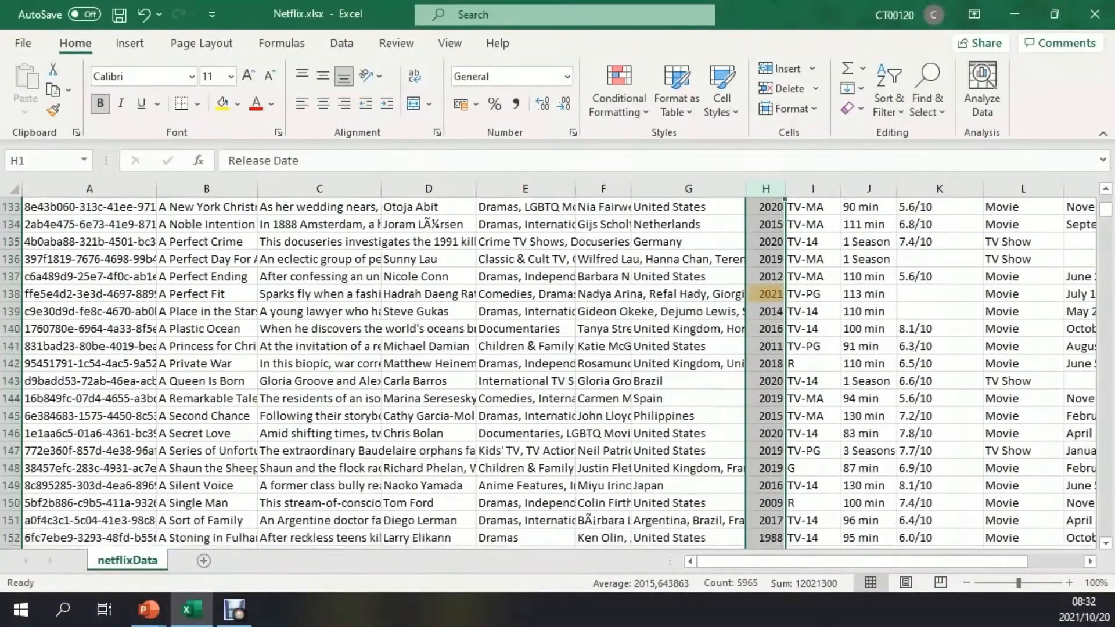
pyautogui.scroll(15, 557, 372)
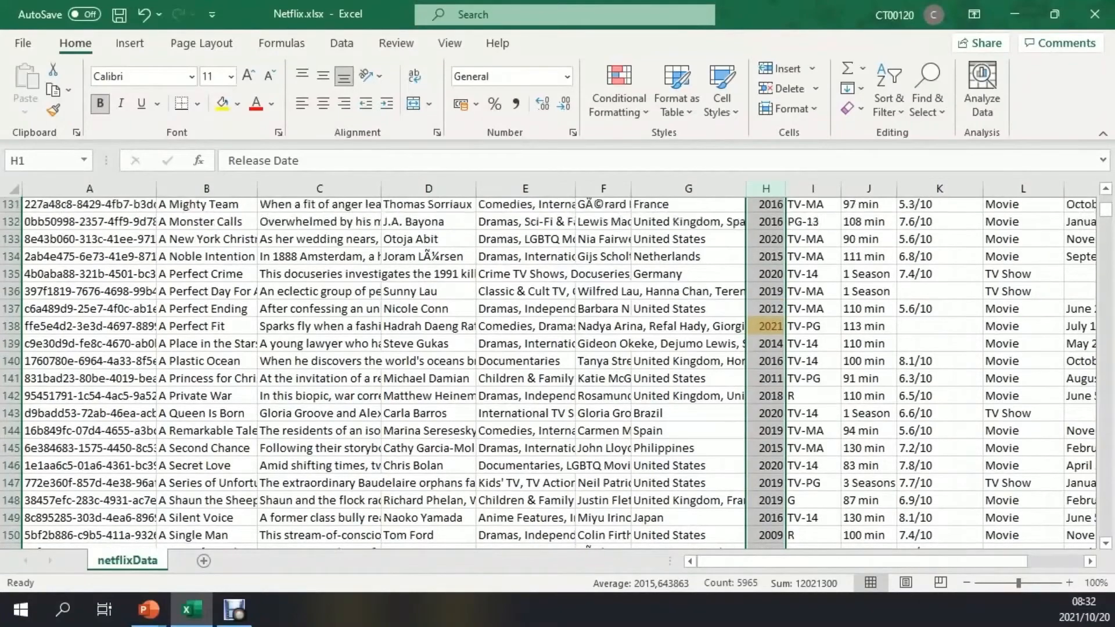
# Step: Add a new conditional formatting rule to the Release Date column that fills cells with a value equal to 2020 in purple
pyautogui.scroll(20, 383, 372)
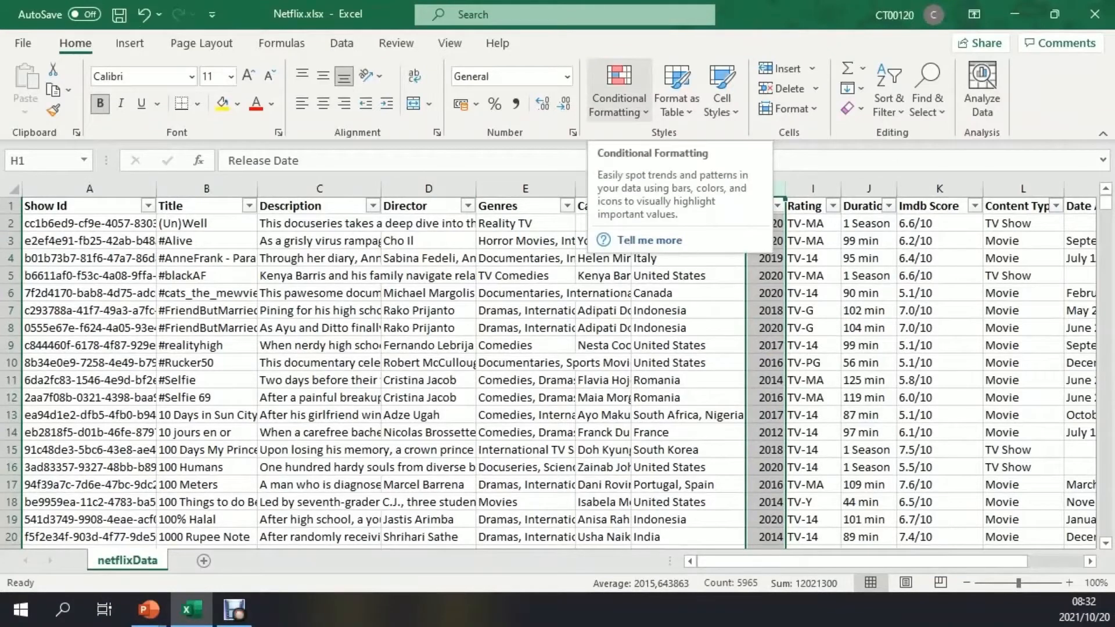
pyautogui.click(619, 90)
pyautogui.click(646, 351)
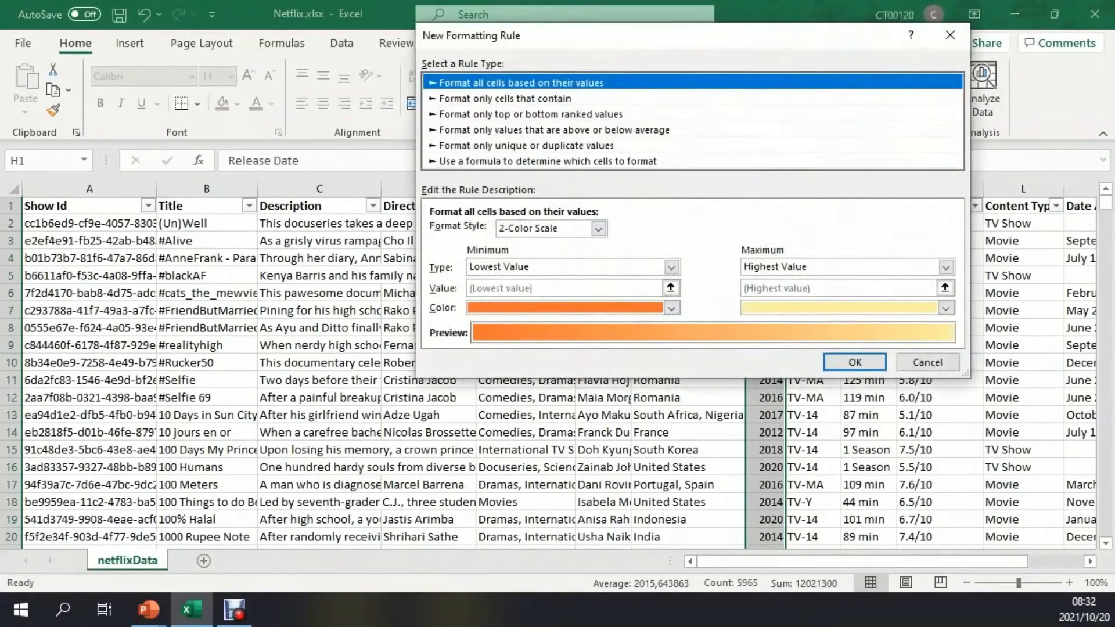
pyautogui.click(505, 98)
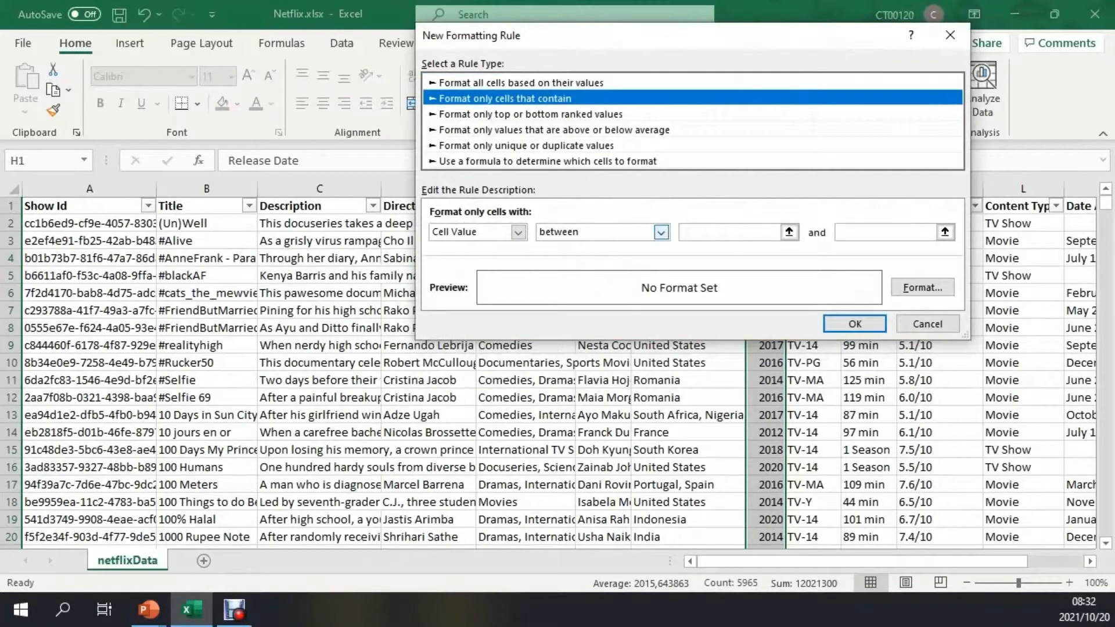
pyautogui.click(661, 232)
pyautogui.click(580, 272)
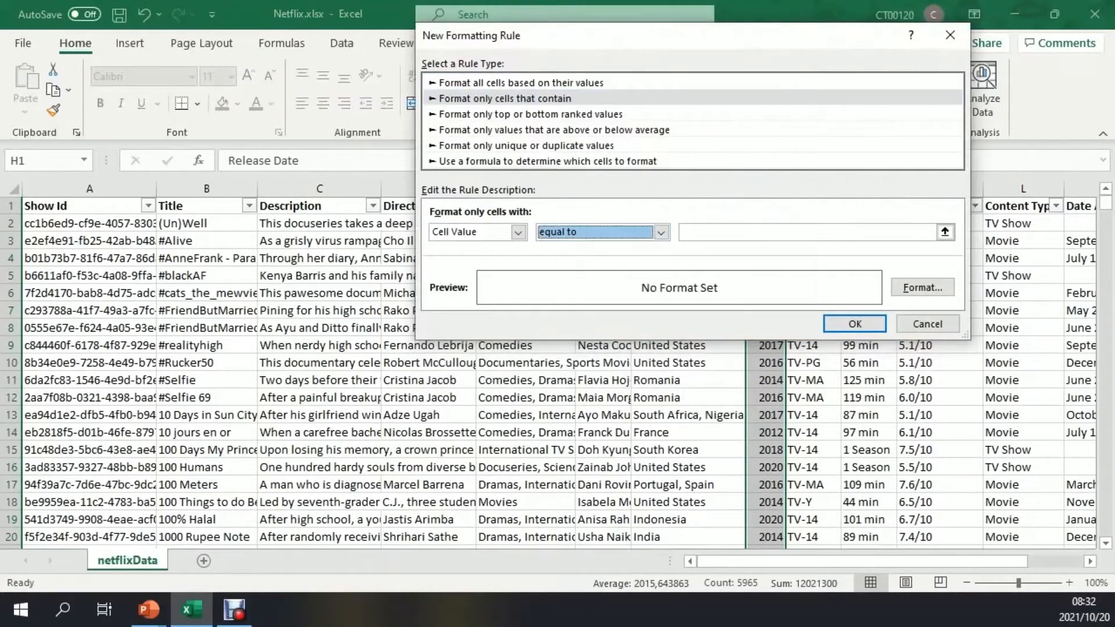
pyautogui.click(755, 232)
pyautogui.write('2020')
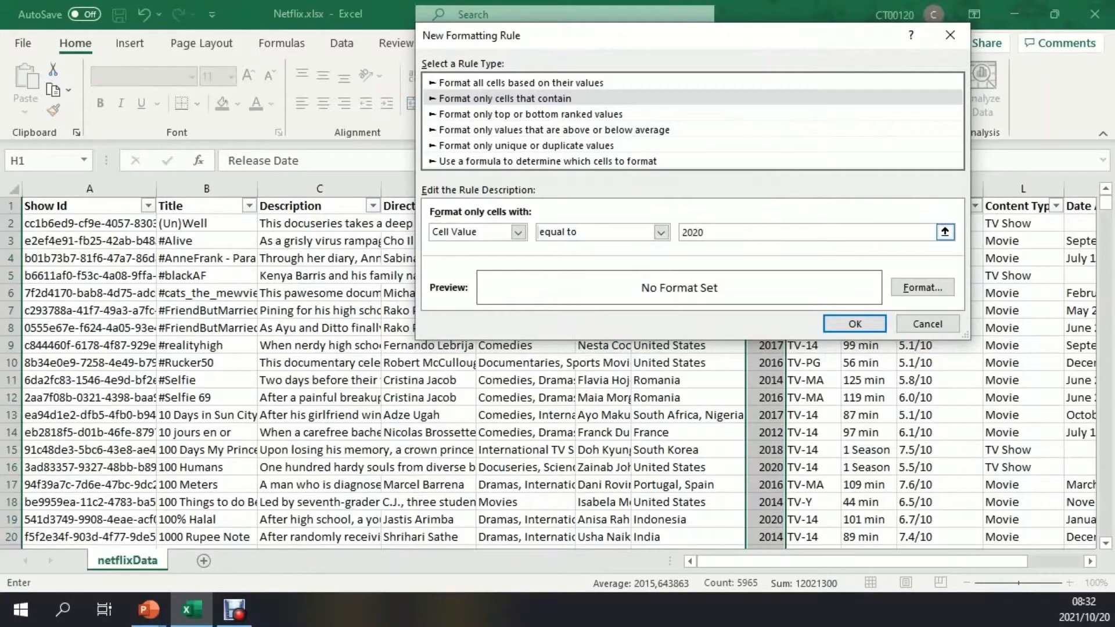
pyautogui.click(923, 287)
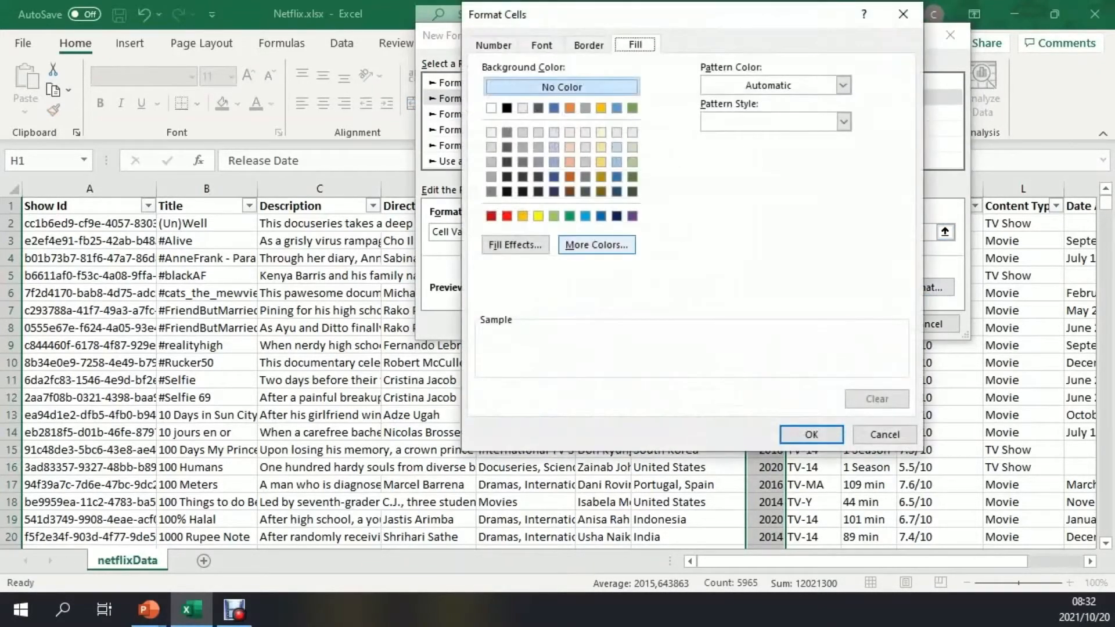
pyautogui.click(633, 217)
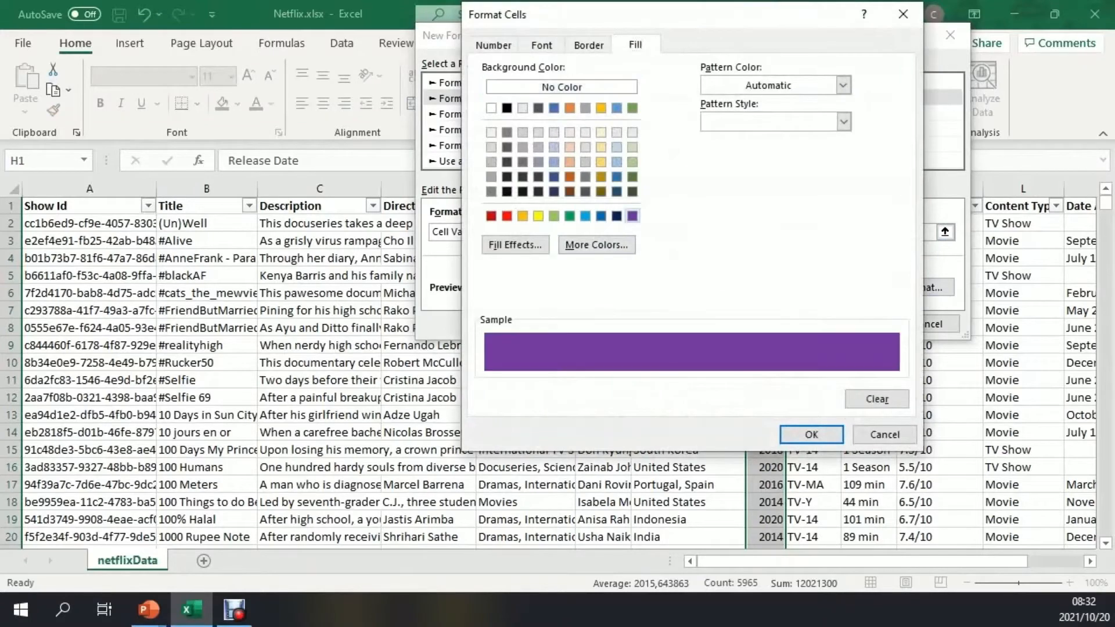
pyautogui.click(812, 435)
pyautogui.click(854, 323)
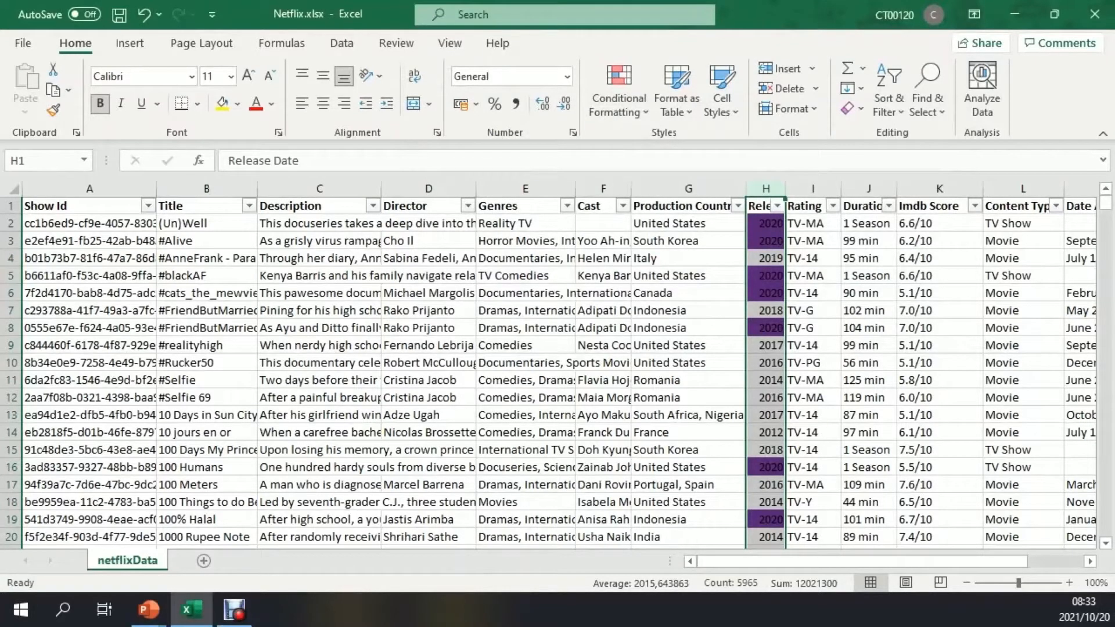
# Step: Filter the Production Country column to all entries matching "Italy"
pyautogui.click(738, 206)
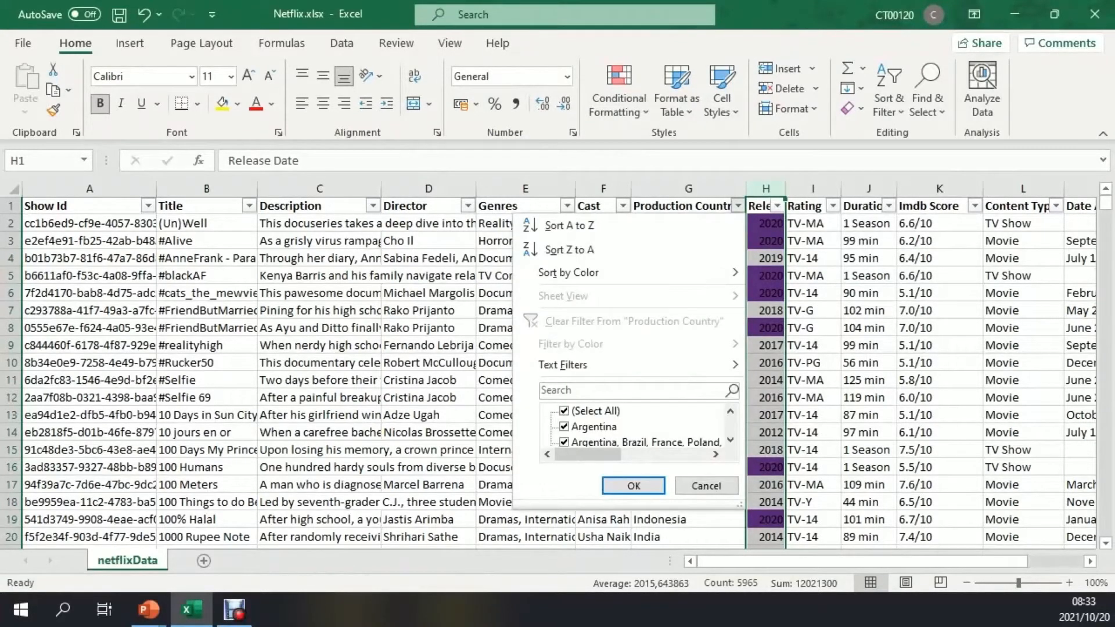
pyautogui.click(632, 391)
pyautogui.write('Italy')
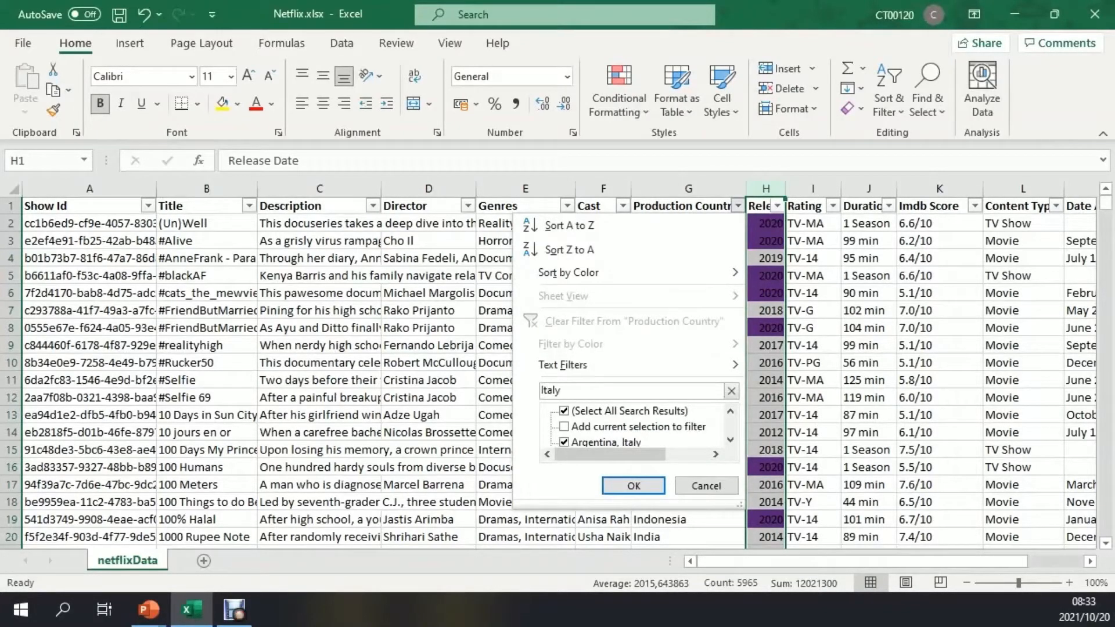
pyautogui.press('Return')
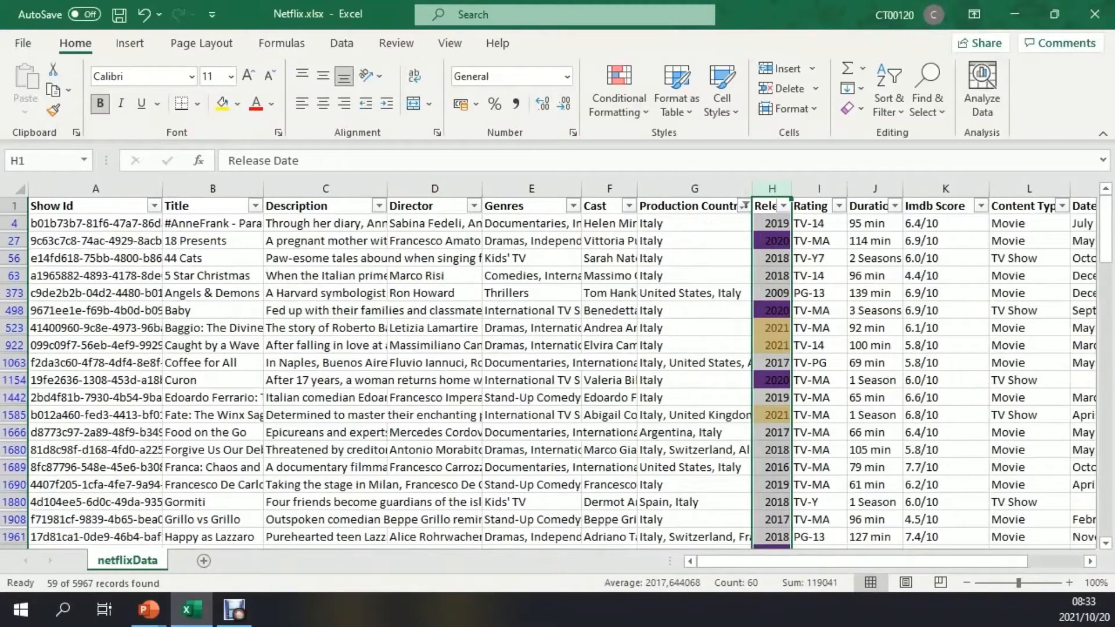
# Step: Fit the Production Country column's width to its contents and examine the entries that list several countries
pyautogui.scroll(-1, 549, 372)
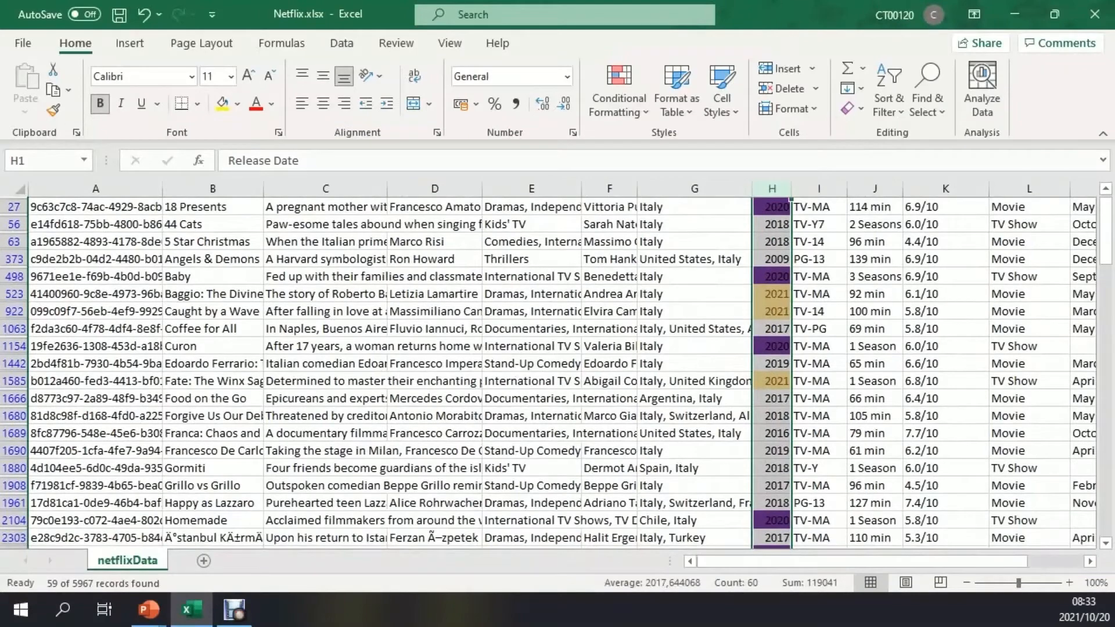
pyautogui.doubleClick(752, 188)
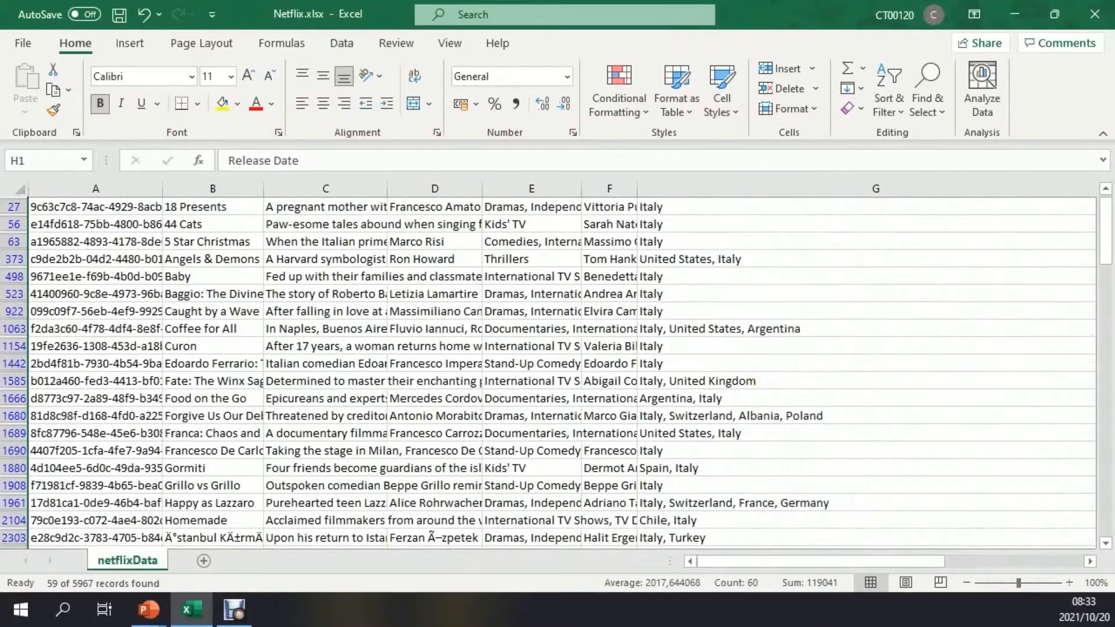
pyautogui.scroll(1, 549, 371)
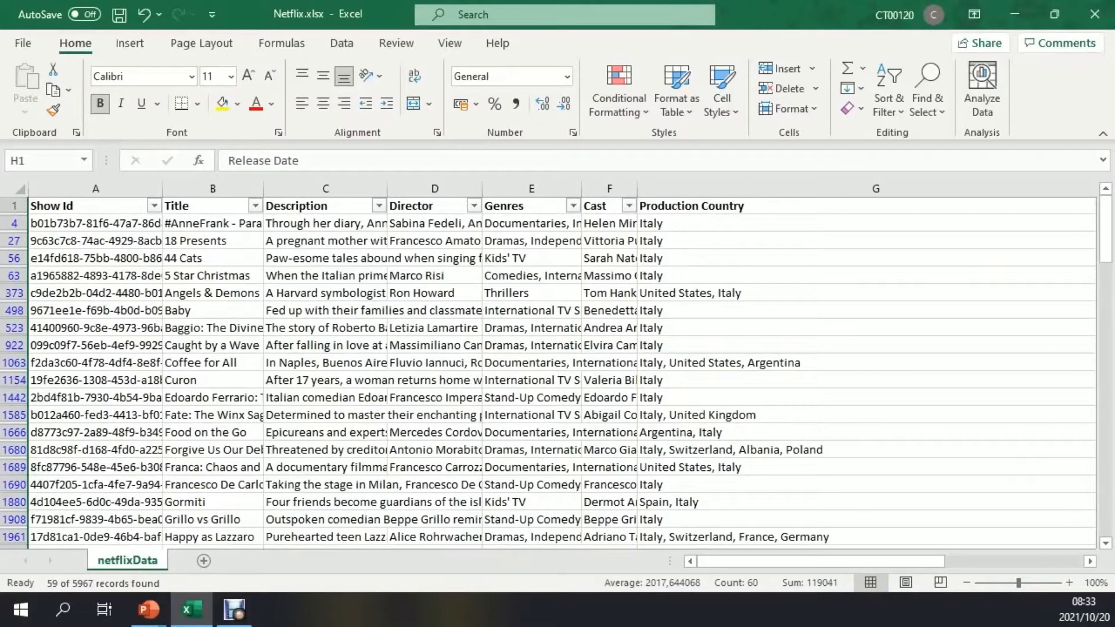
pyautogui.click(867, 293)
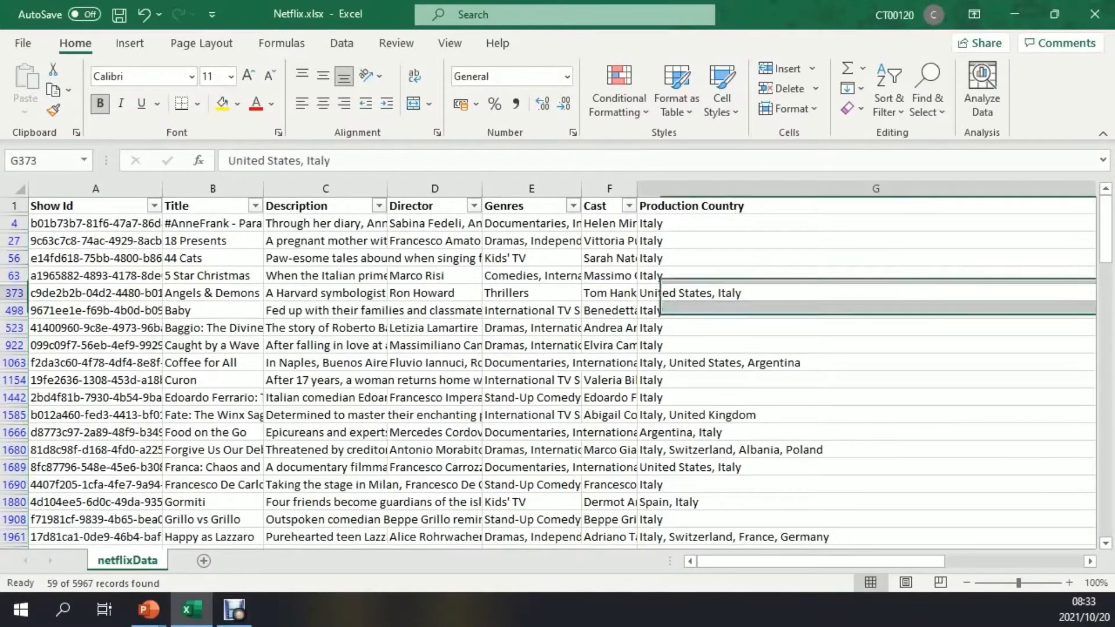
pyautogui.click(867, 363)
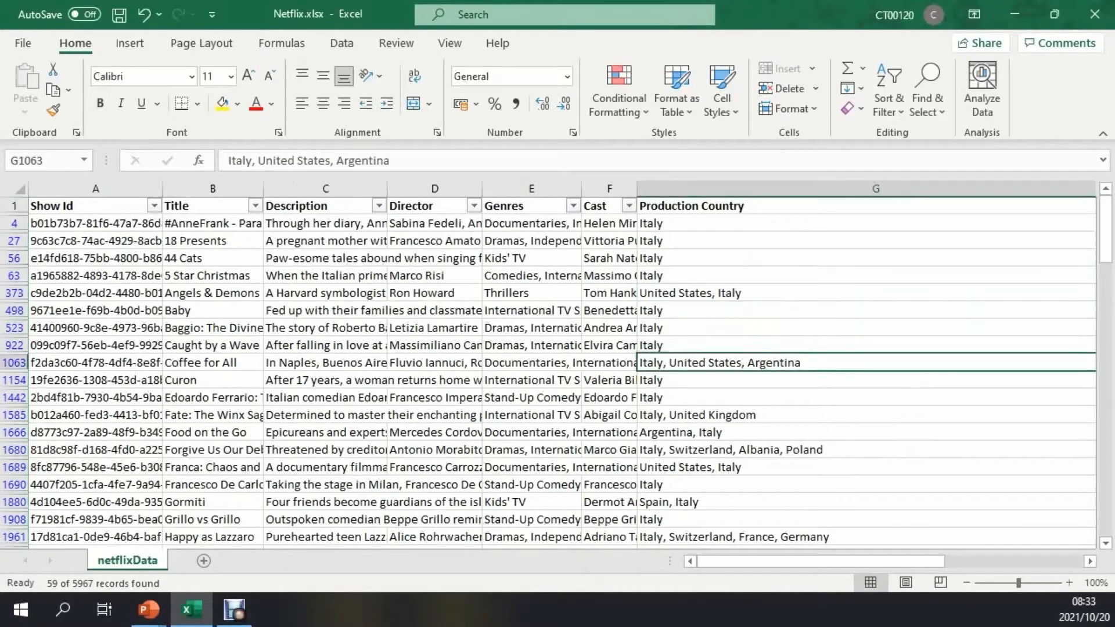
pyautogui.click(867, 415)
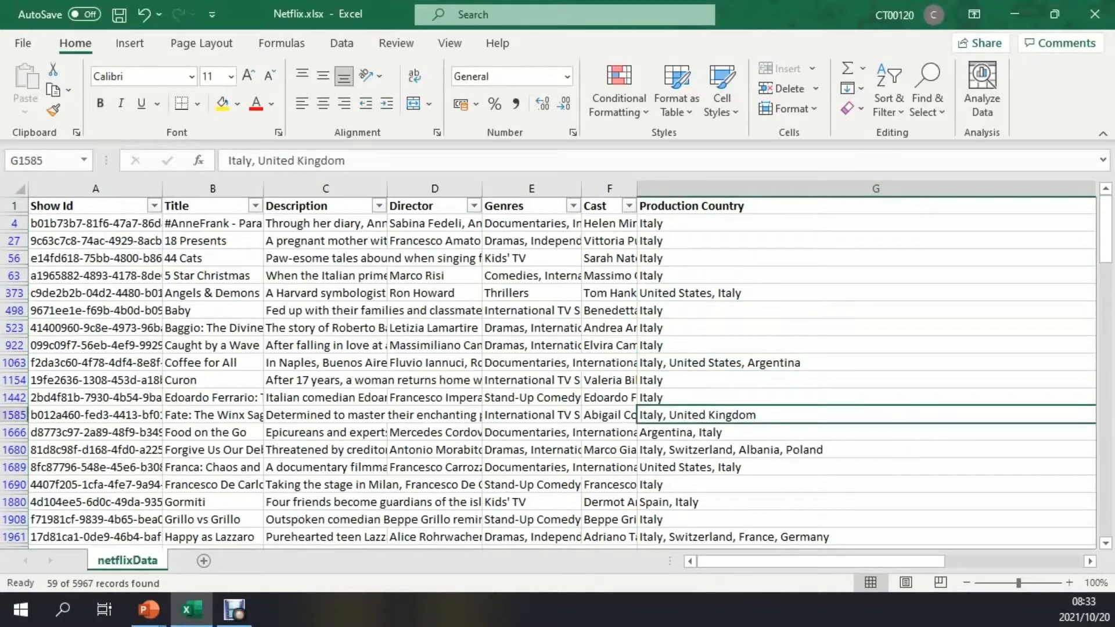
# Step: Exclude the "Argentina, Italy" entry from the Production Country filter
pyautogui.moveTo(822, 562); pyautogui.dragTo(849, 562)
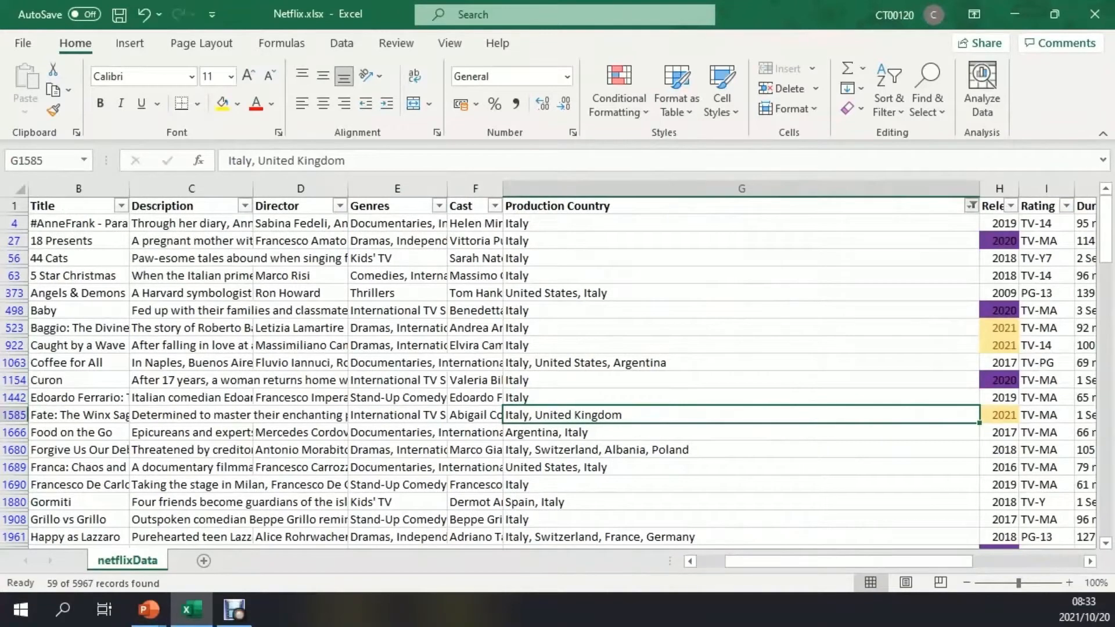
pyautogui.click(971, 205)
pyautogui.click(964, 440)
pyautogui.click(963, 440)
pyautogui.click(964, 440)
pyautogui.click(964, 440)
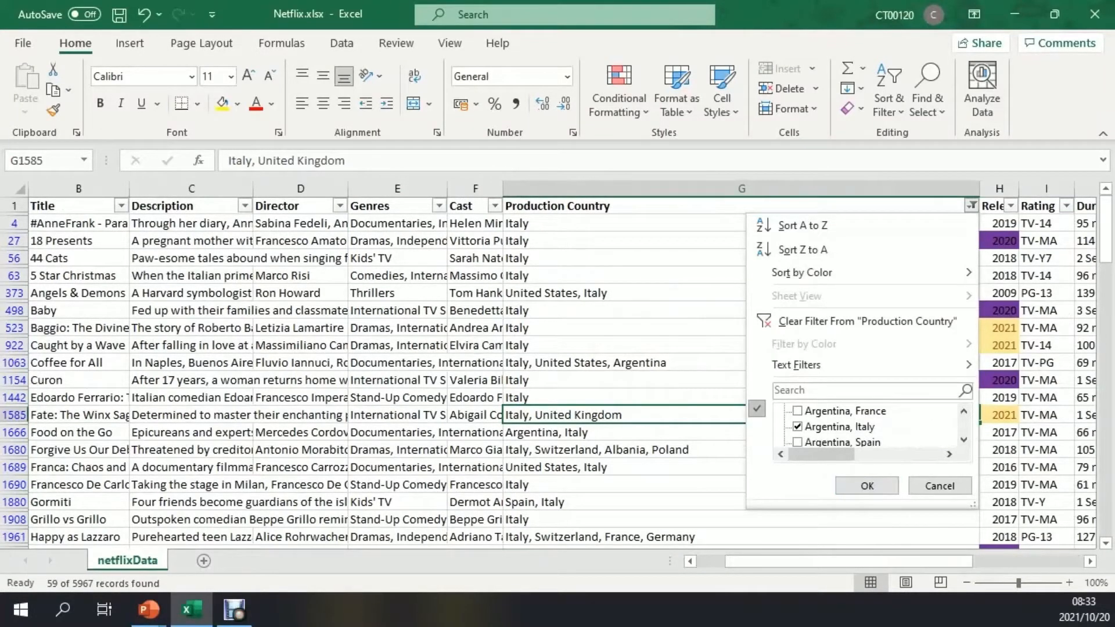
pyautogui.click(797, 427)
pyautogui.scroll(-8, 814, 427)
pyautogui.scroll(-1, 866, 427)
pyautogui.scroll(-2, 865, 427)
pyautogui.scroll(-3, 865, 427)
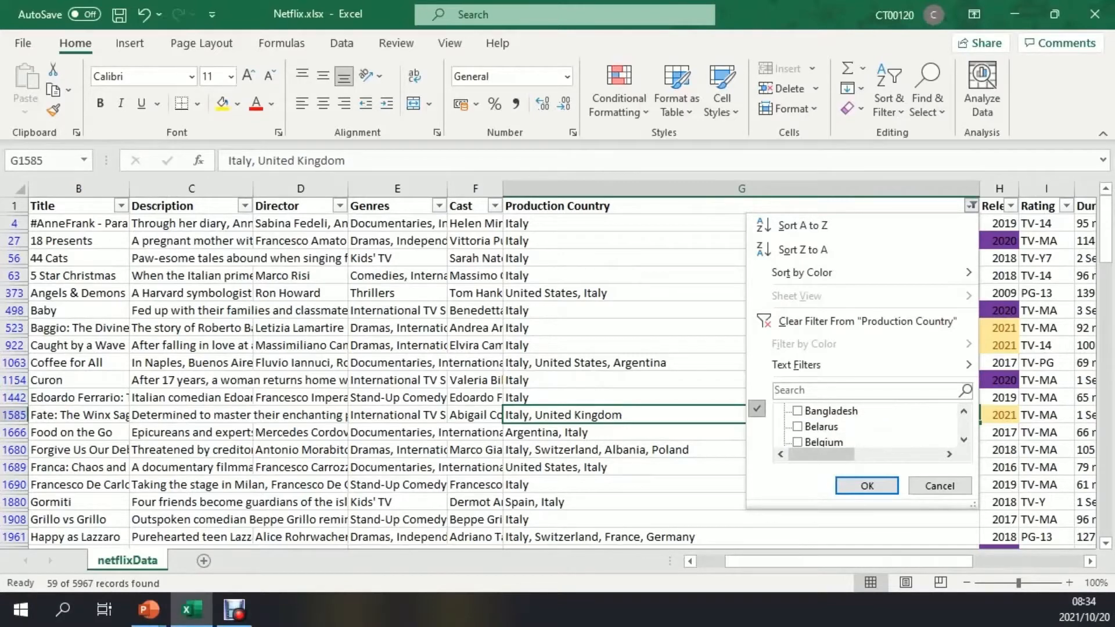
pyautogui.click(867, 486)
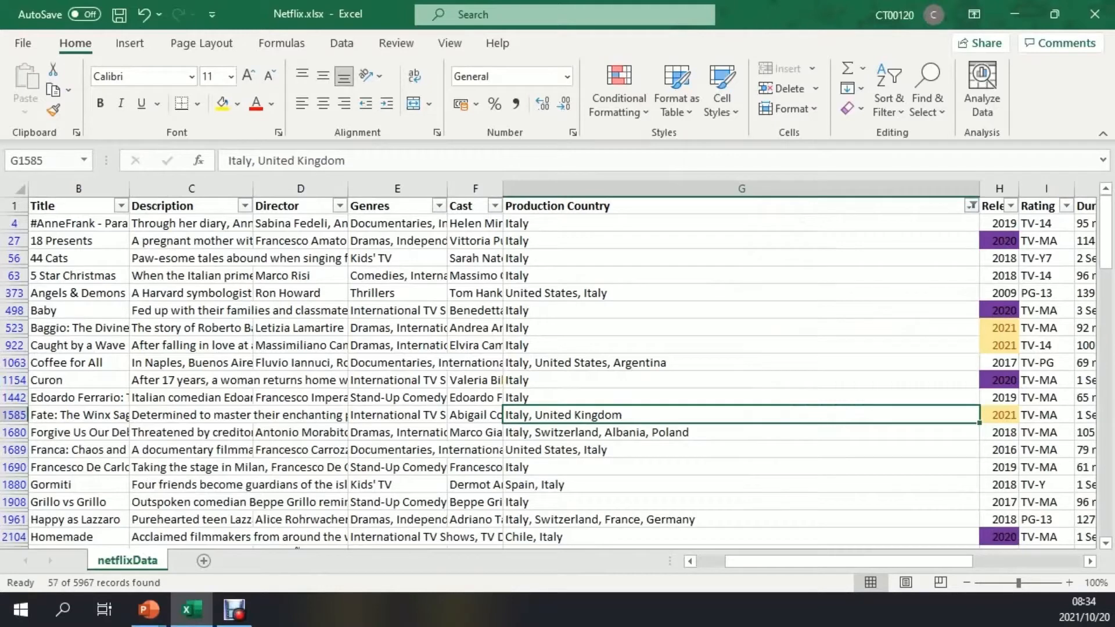
# Step: Narrow the Production Country column, and add a conditional formatting rule that fills duplicate values in the Director column with light green
pyautogui.moveTo(980, 188); pyautogui.dragTo(614, 188)
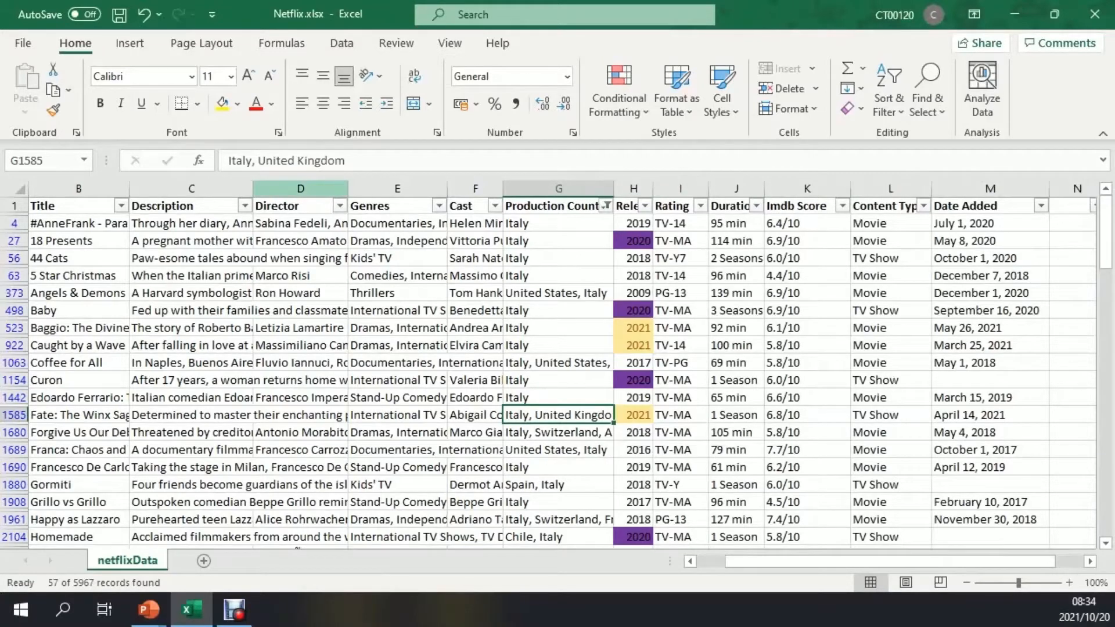
pyautogui.click(301, 189)
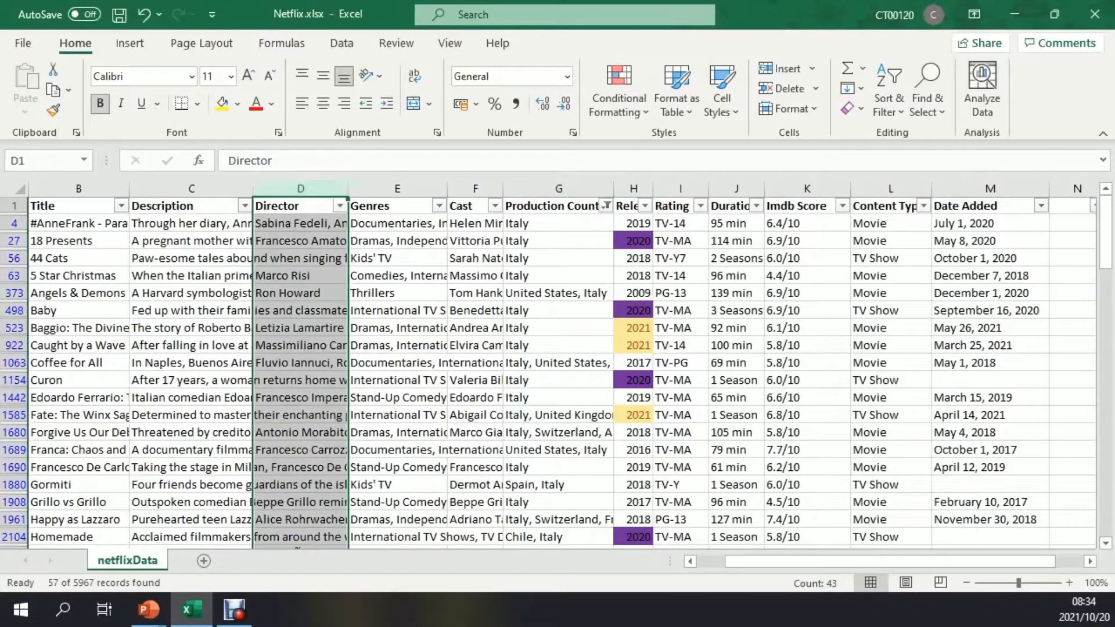
pyautogui.click(620, 93)
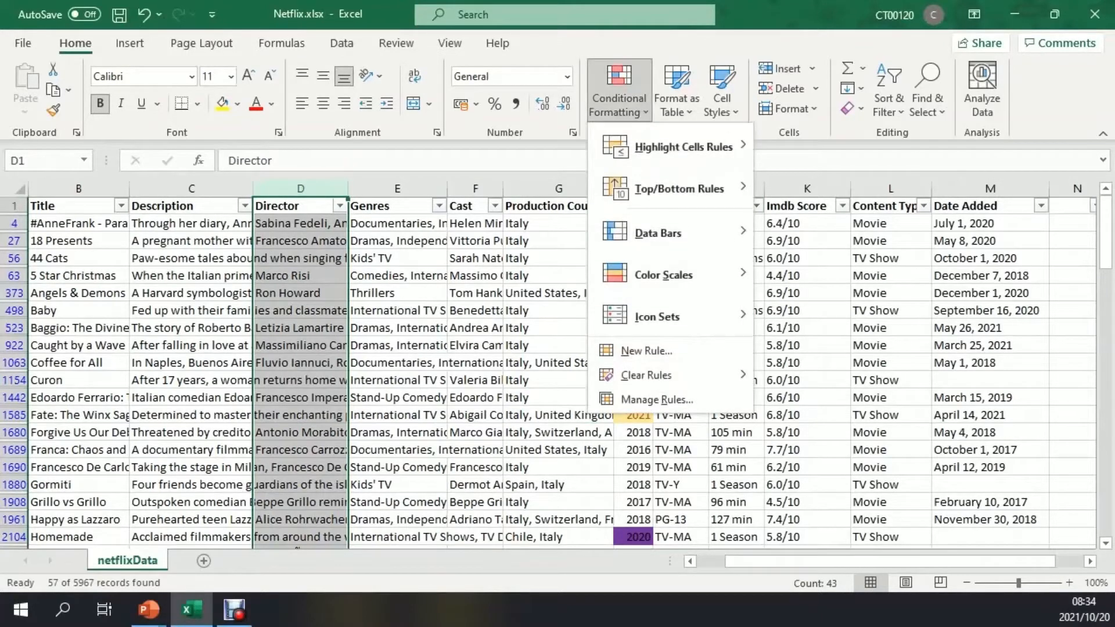
pyautogui.click(646, 351)
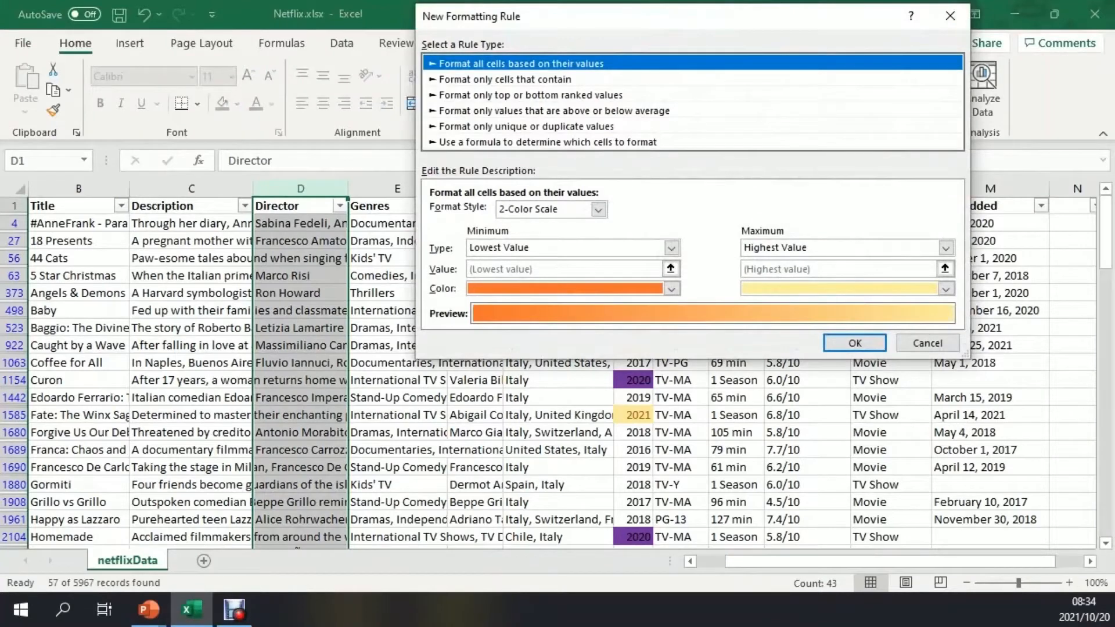
pyautogui.click(526, 127)
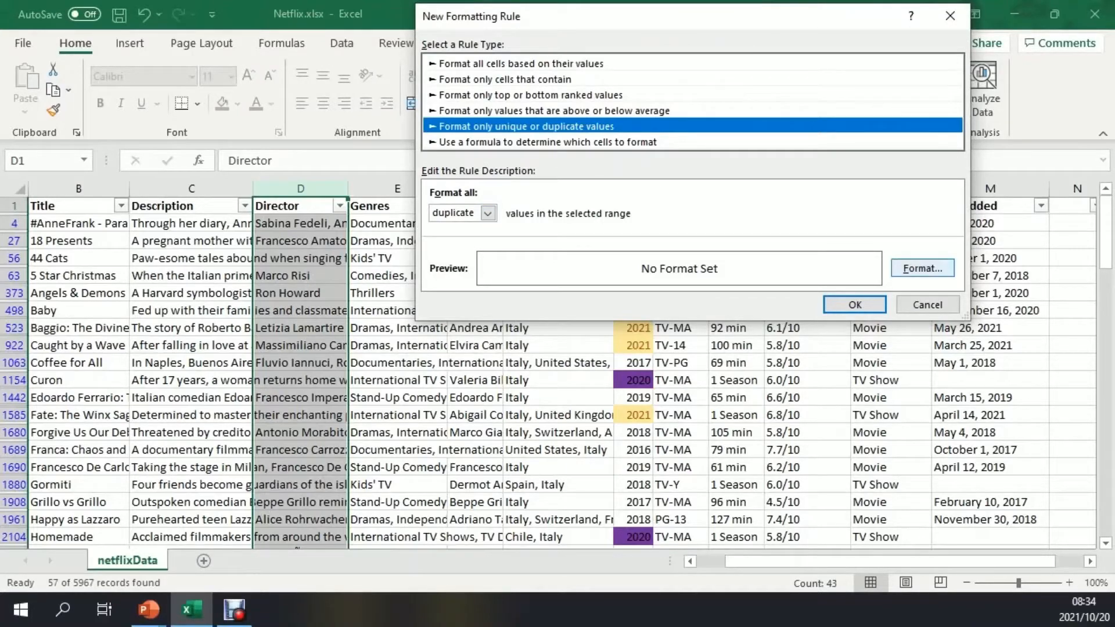
pyautogui.click(923, 268)
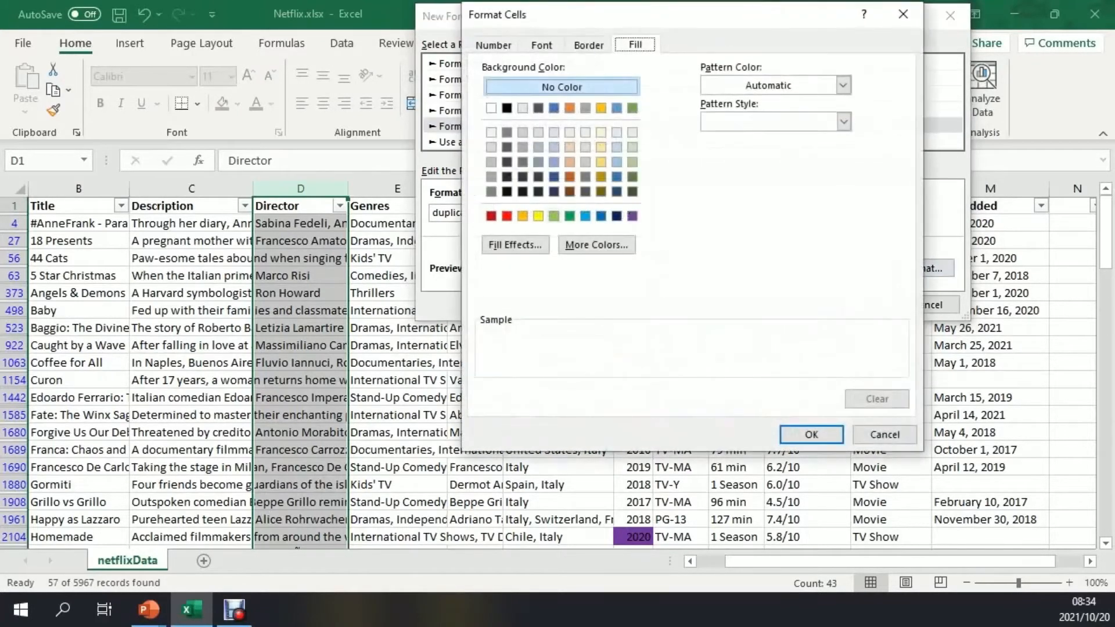
pyautogui.click(554, 216)
pyautogui.click(811, 434)
pyautogui.click(854, 305)
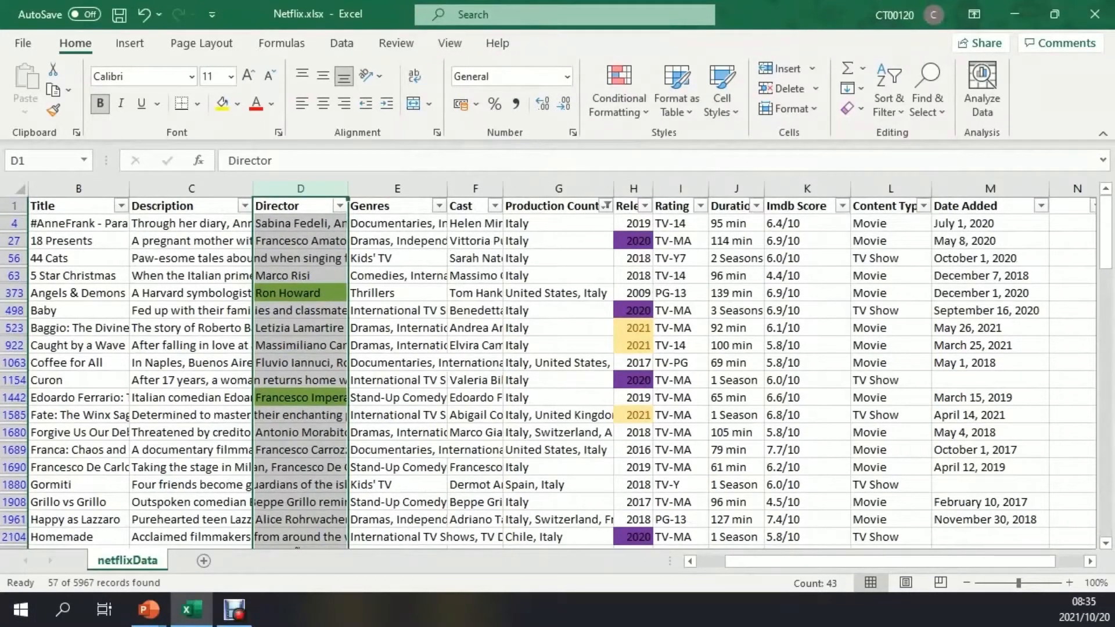
# Step: Look through the highlighted duplicate directors, and turn off the filters on all columns to check the highlights in the full data
pyautogui.scroll(-2, 548, 373)
pyautogui.scroll(-4, 549, 373)
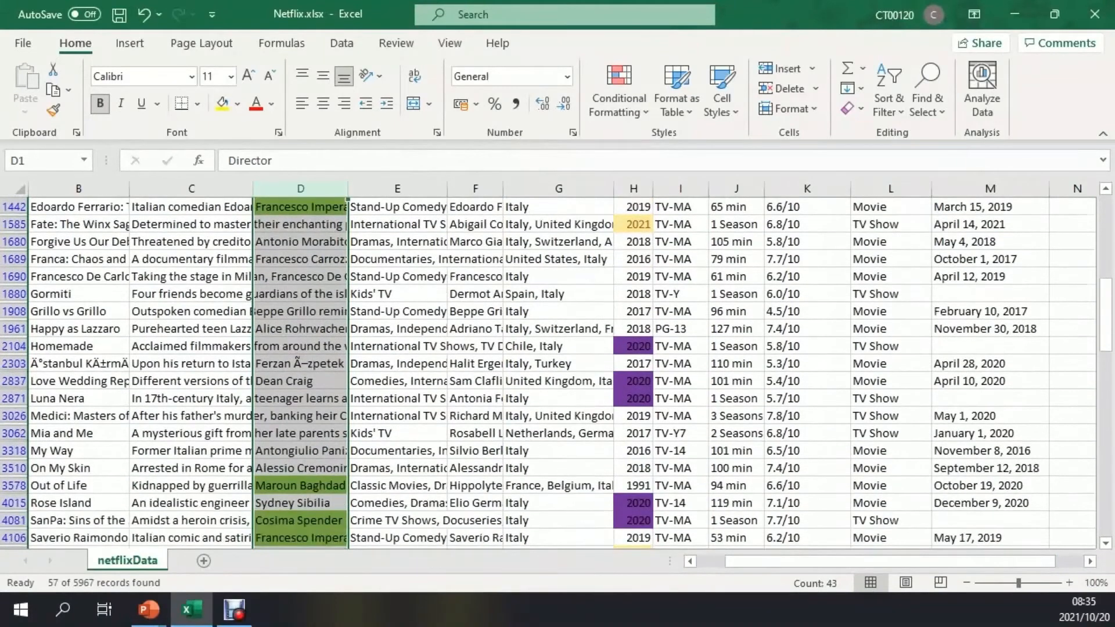
pyautogui.scroll(-1, 548, 373)
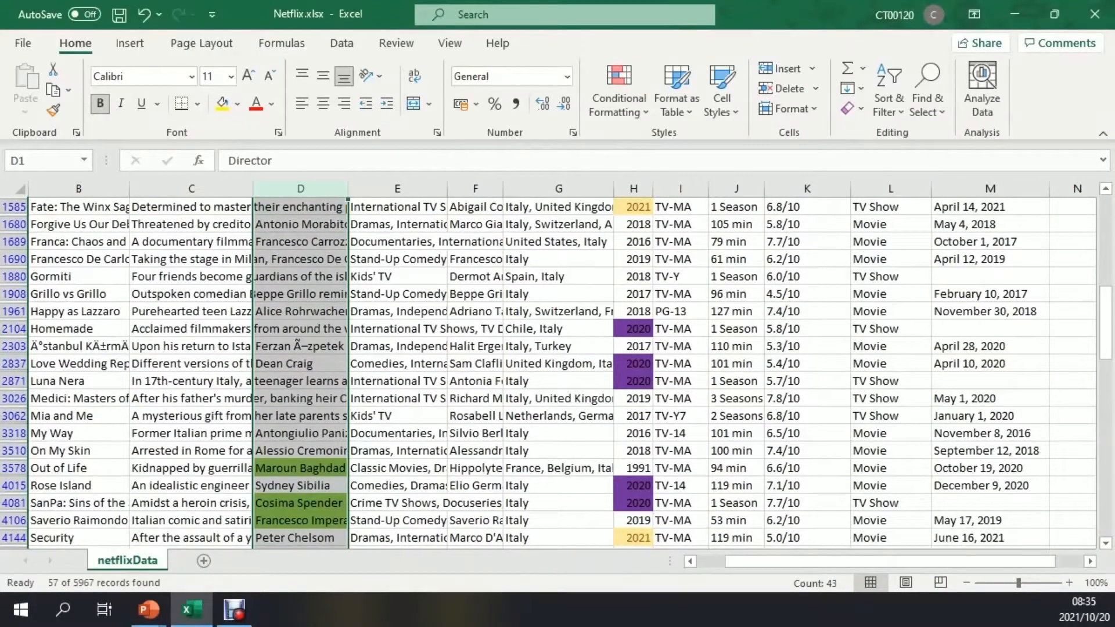
pyautogui.scroll(4, 558, 372)
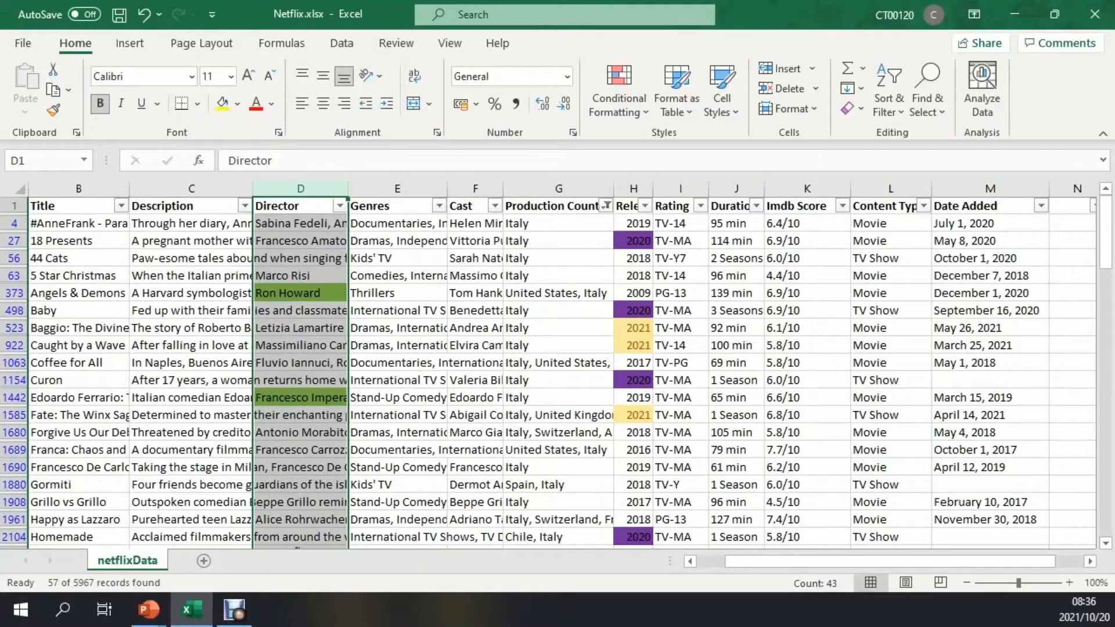
pyautogui.click(644, 207)
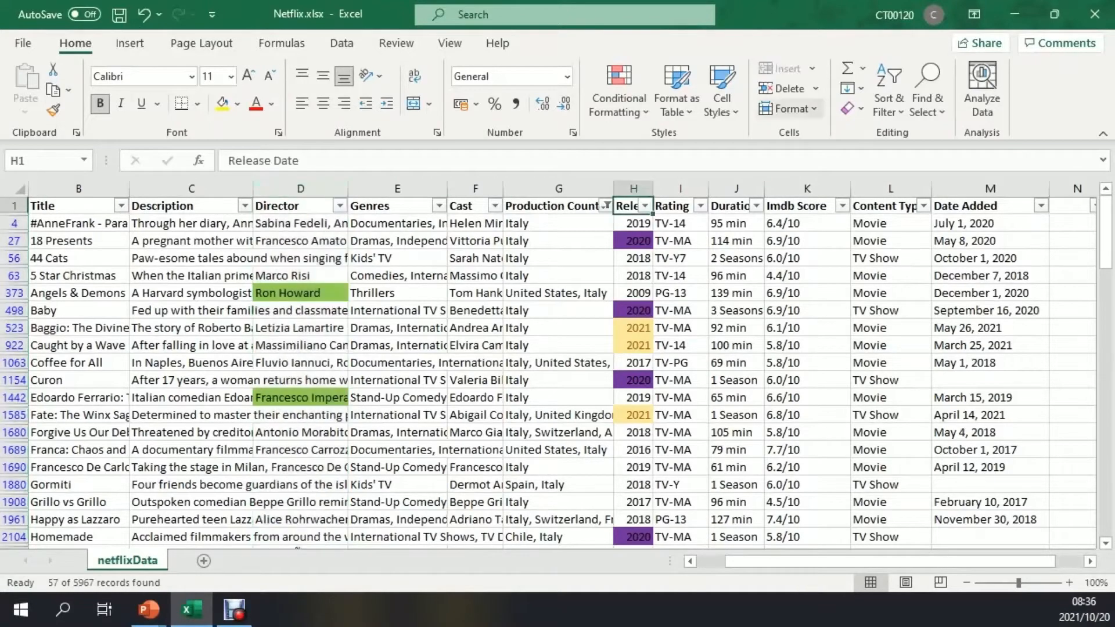
pyautogui.click(888, 105)
pyautogui.click(930, 212)
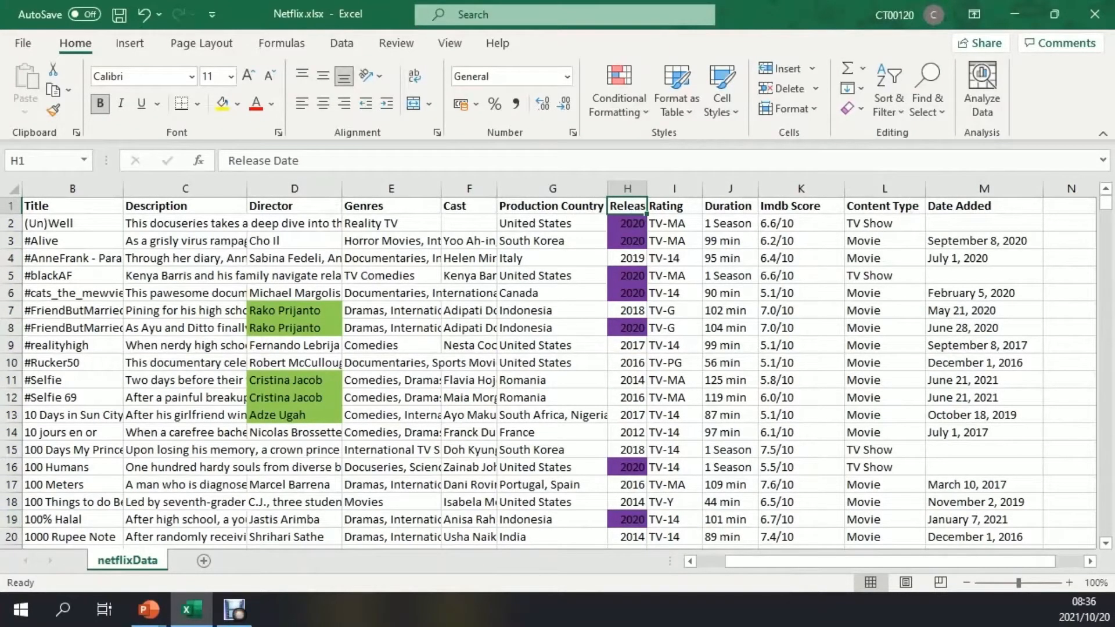
pyautogui.scroll(-2, 548, 371)
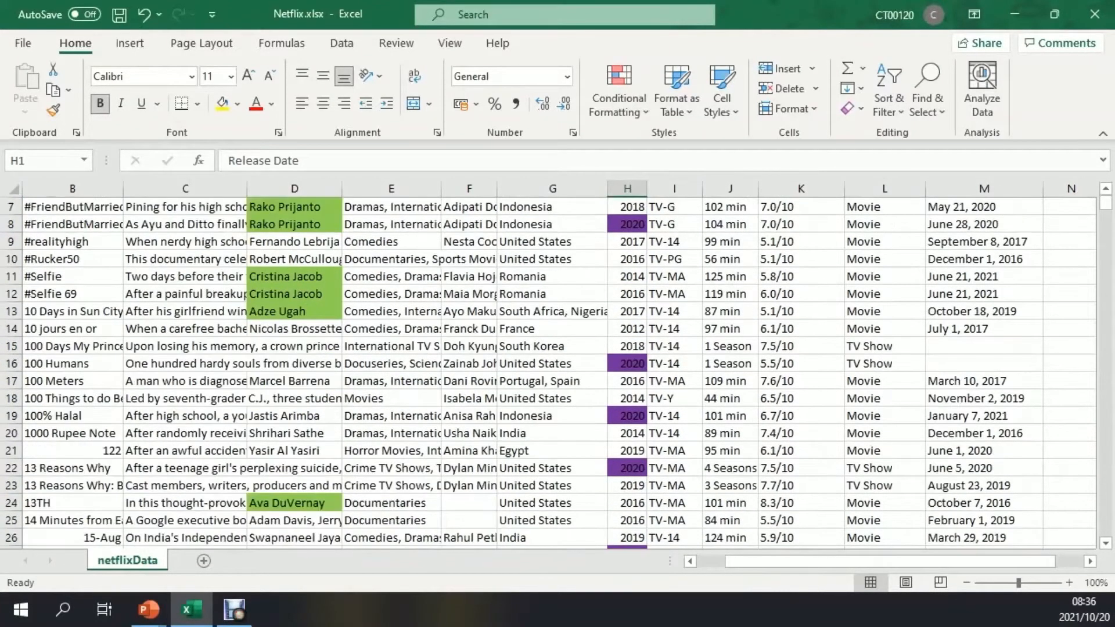
pyautogui.scroll(-2, 548, 372)
pyautogui.scroll(4, 549, 371)
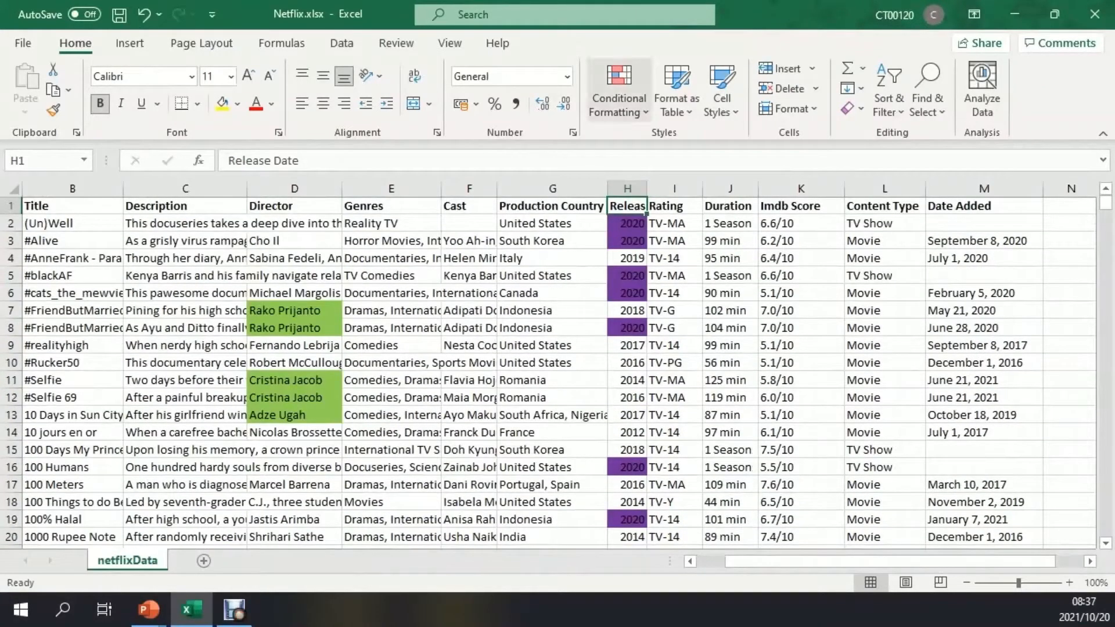
# Step: List the conditional formatting rules of the whole worksheet, and inspect the definition of the "Cell Value = 2020" rule
pyautogui.click(619, 99)
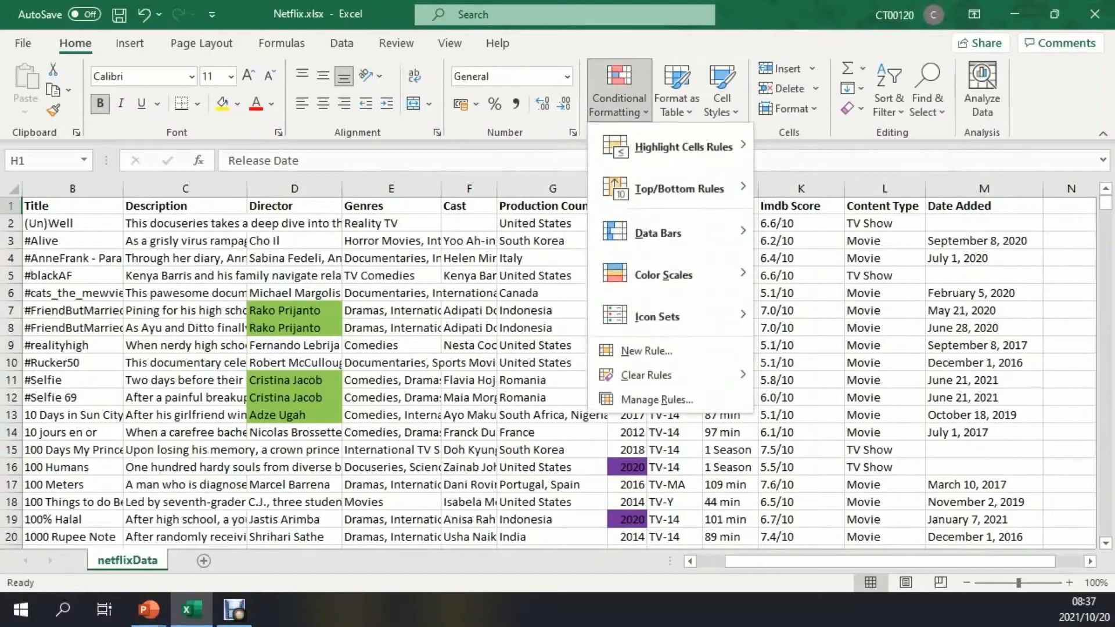
pyautogui.click(657, 400)
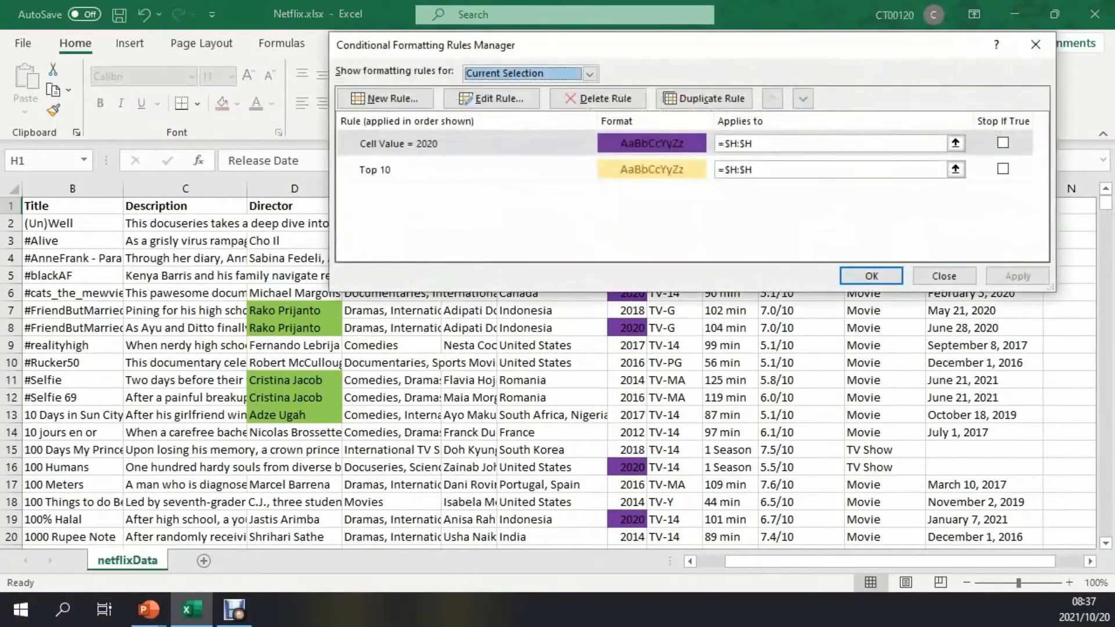
pyautogui.click(590, 74)
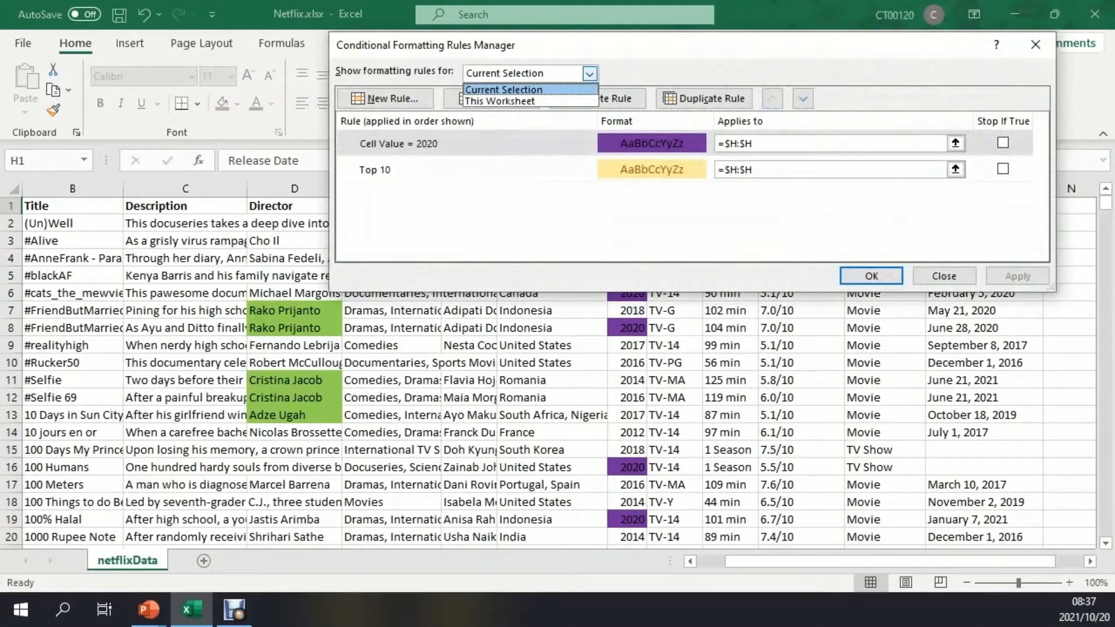
pyautogui.click(575, 101)
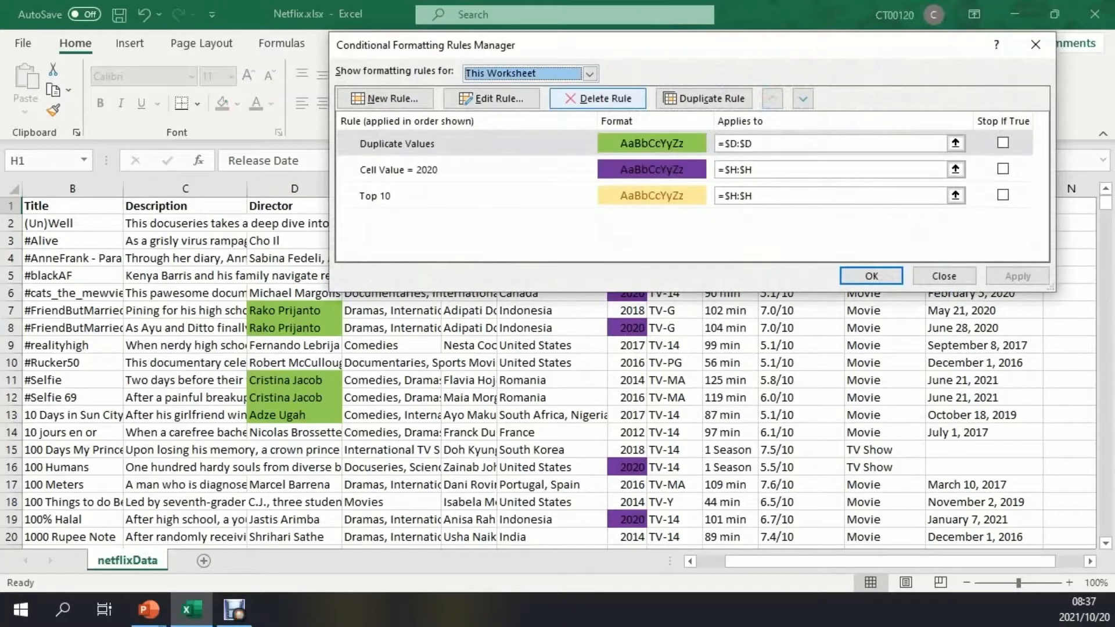
pyautogui.click(499, 143)
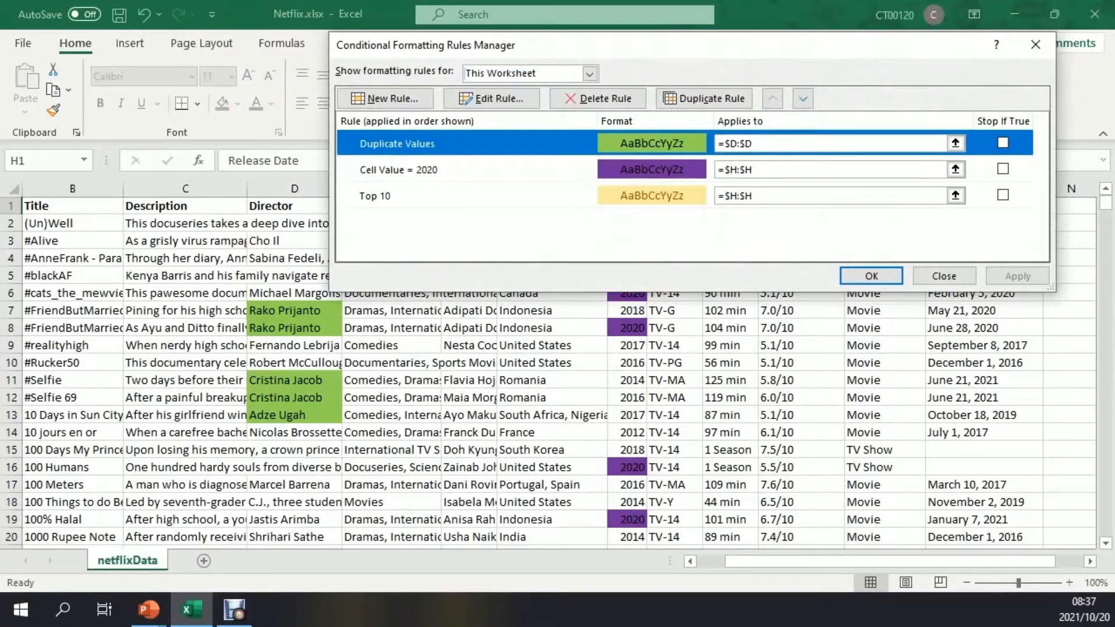
pyautogui.click(476, 169)
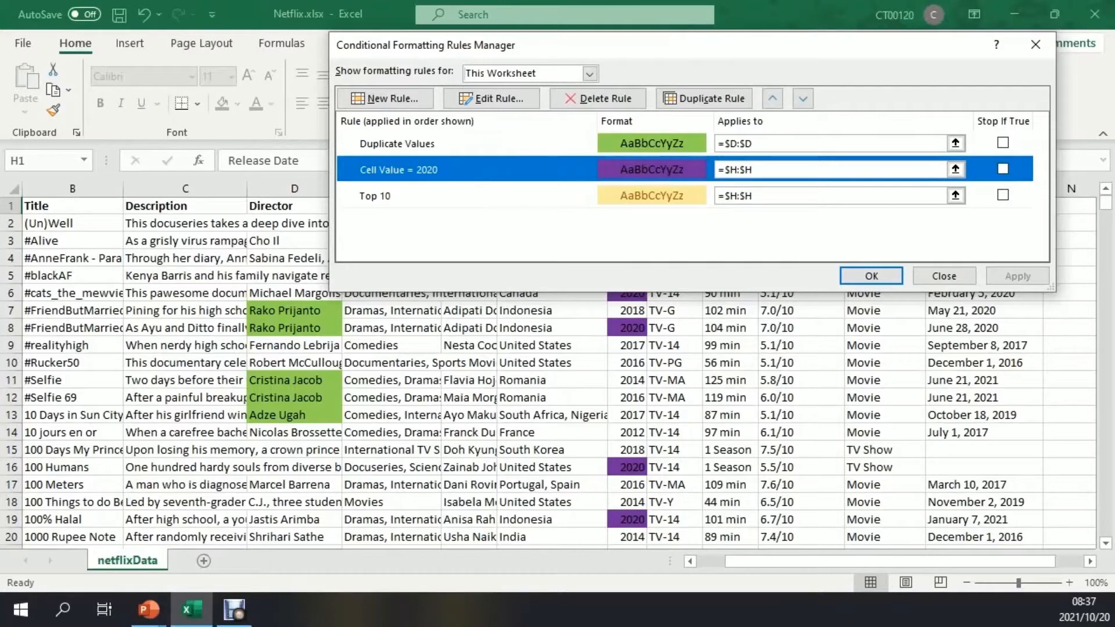
pyautogui.click(491, 98)
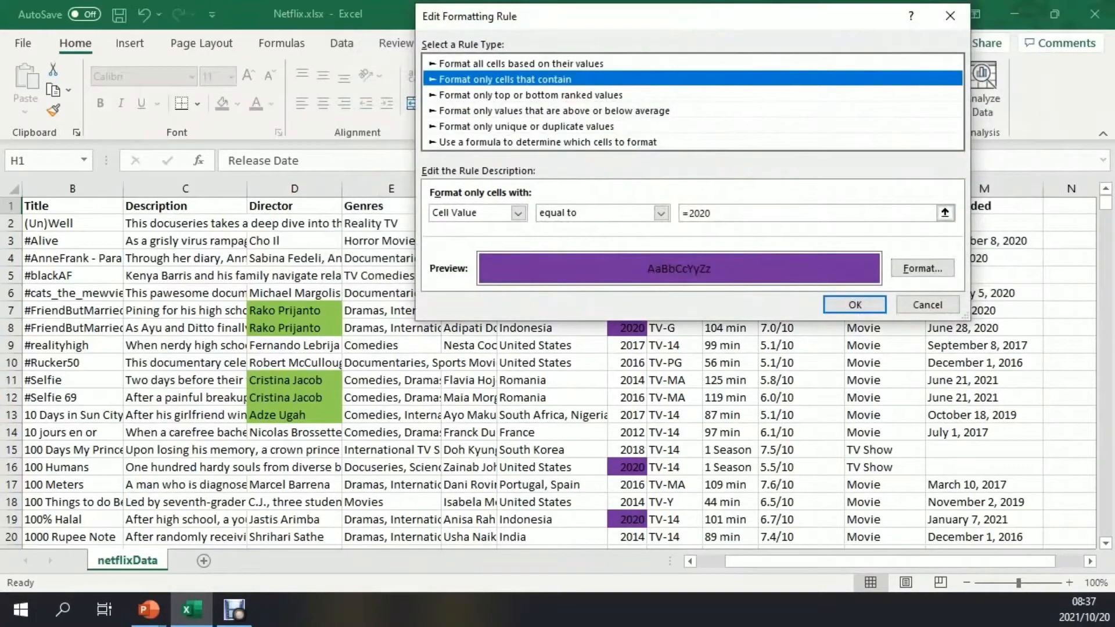
pyautogui.press('Return')
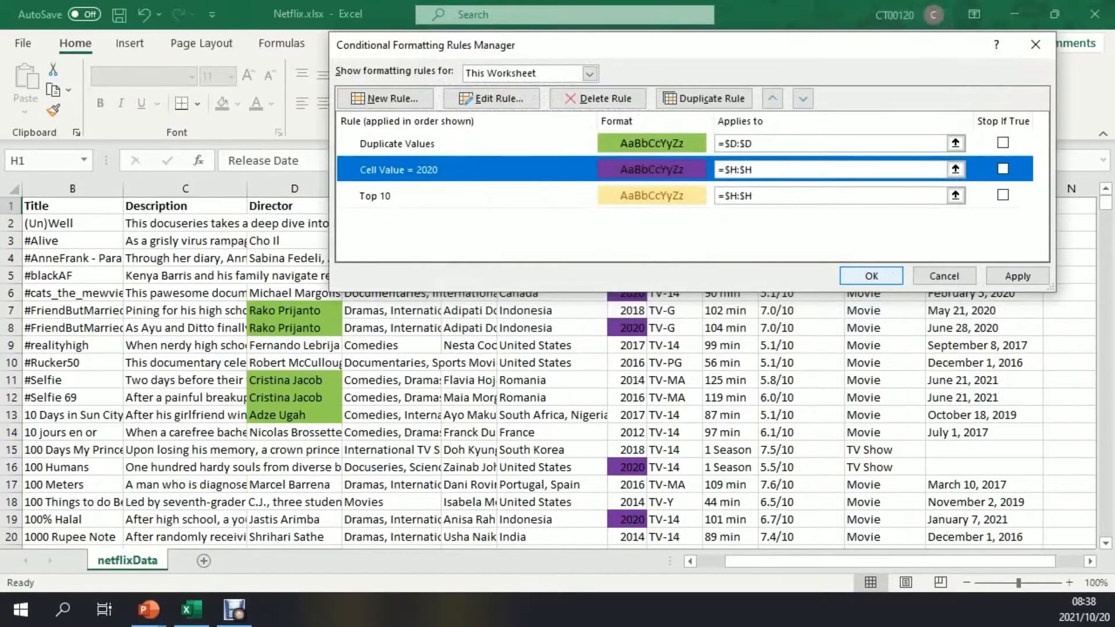
pyautogui.press('Return')
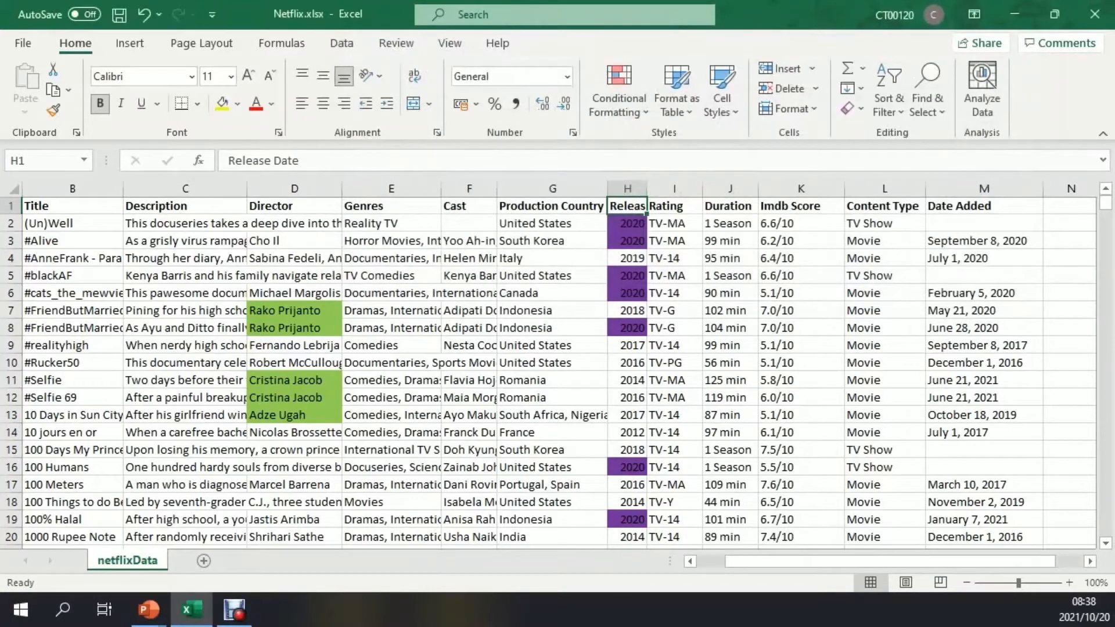
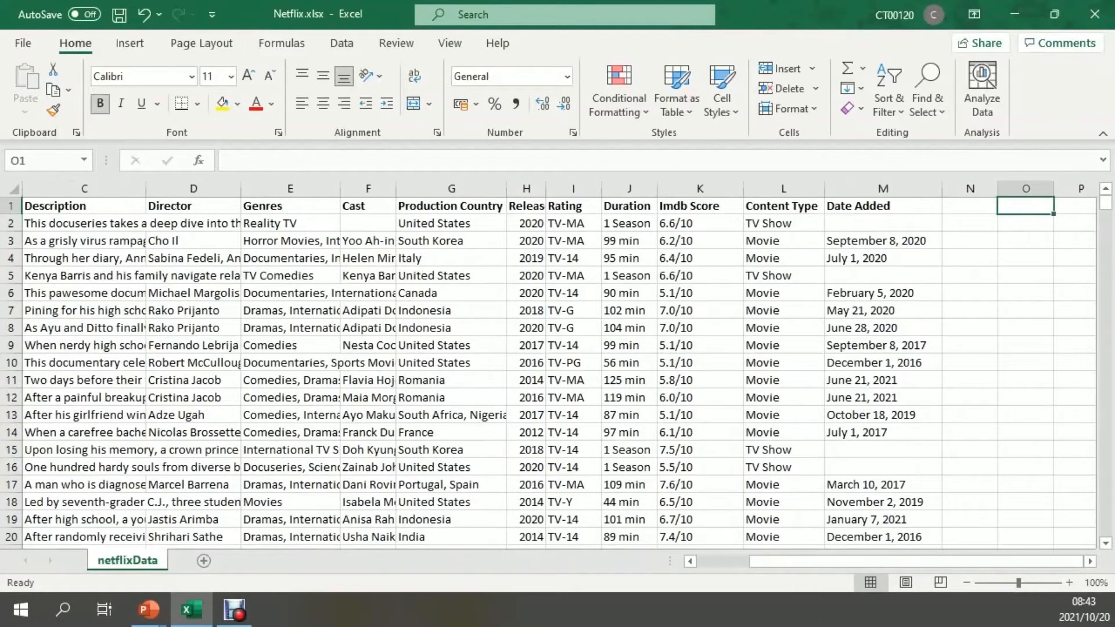
# Step: Enter the heading IF in O1, and begin an IF formula in O2 with the logical test H2>=2020
pyautogui.write('IF')
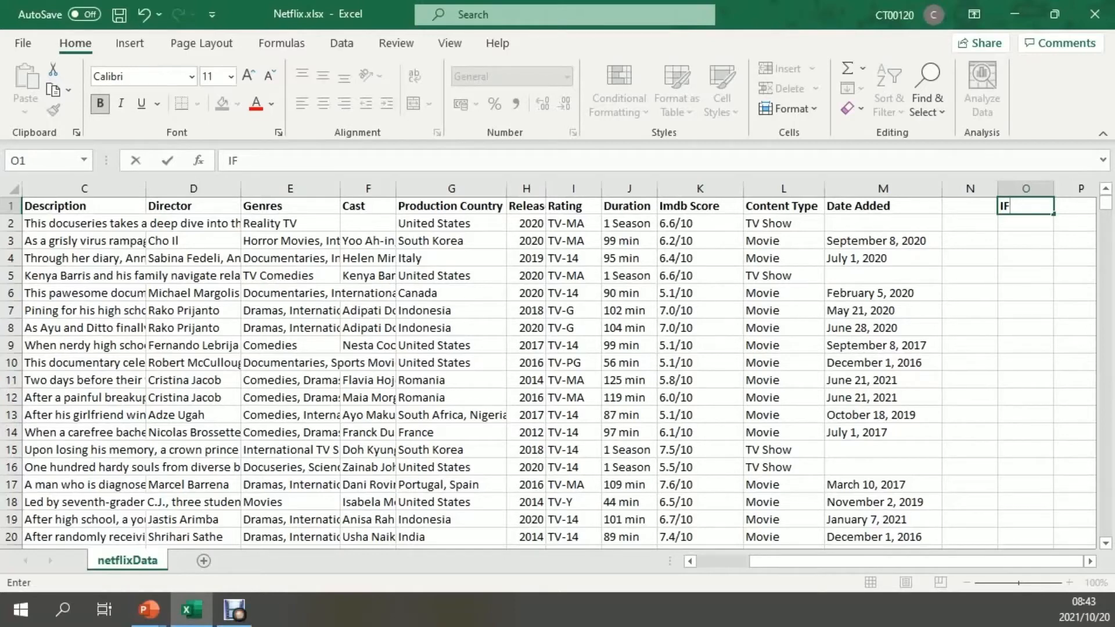
pyautogui.press('Return')
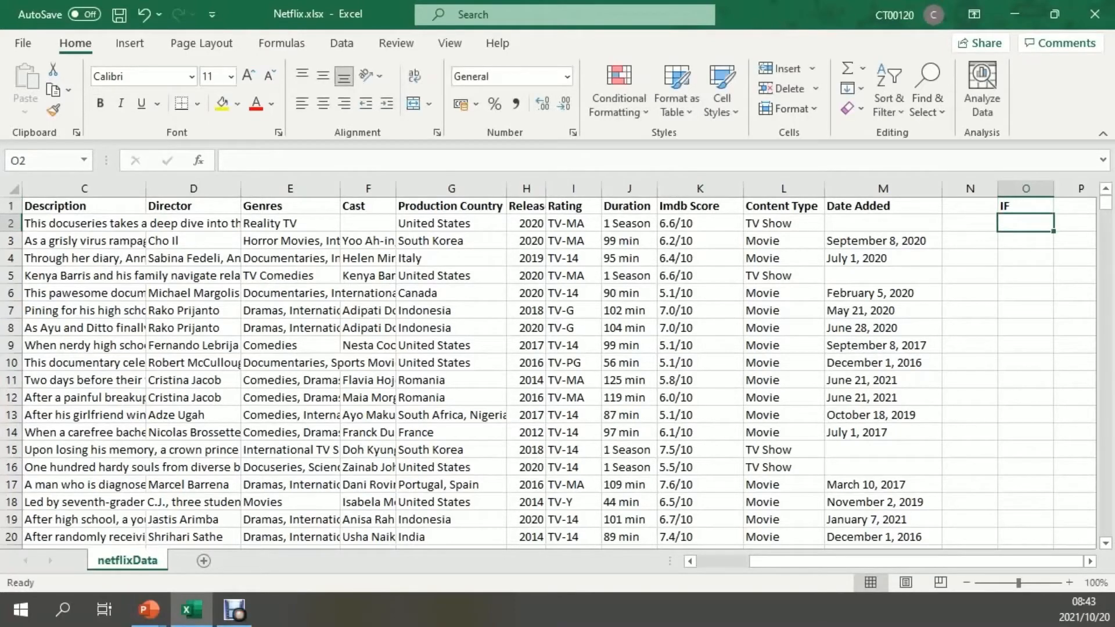
pyautogui.write('=IF')
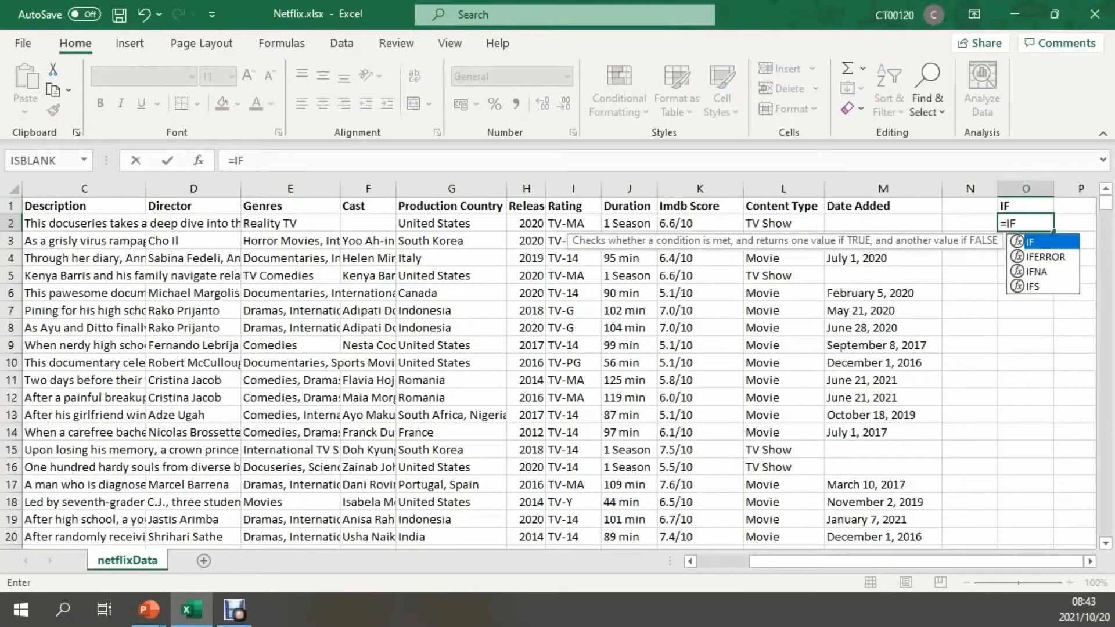
pyautogui.write('(')
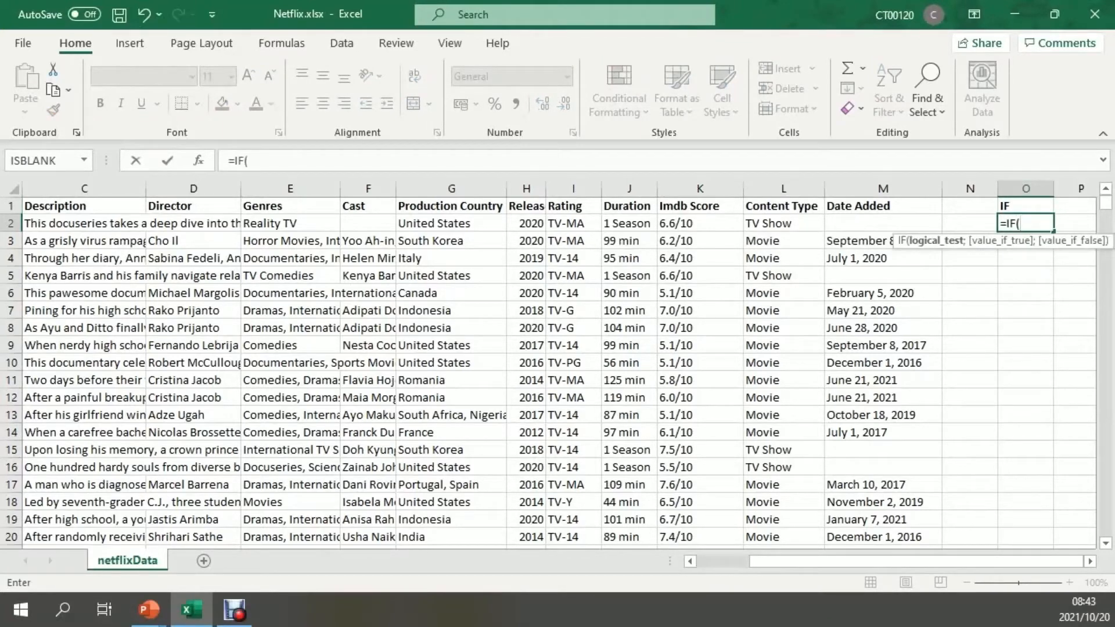
pyautogui.click(527, 224)
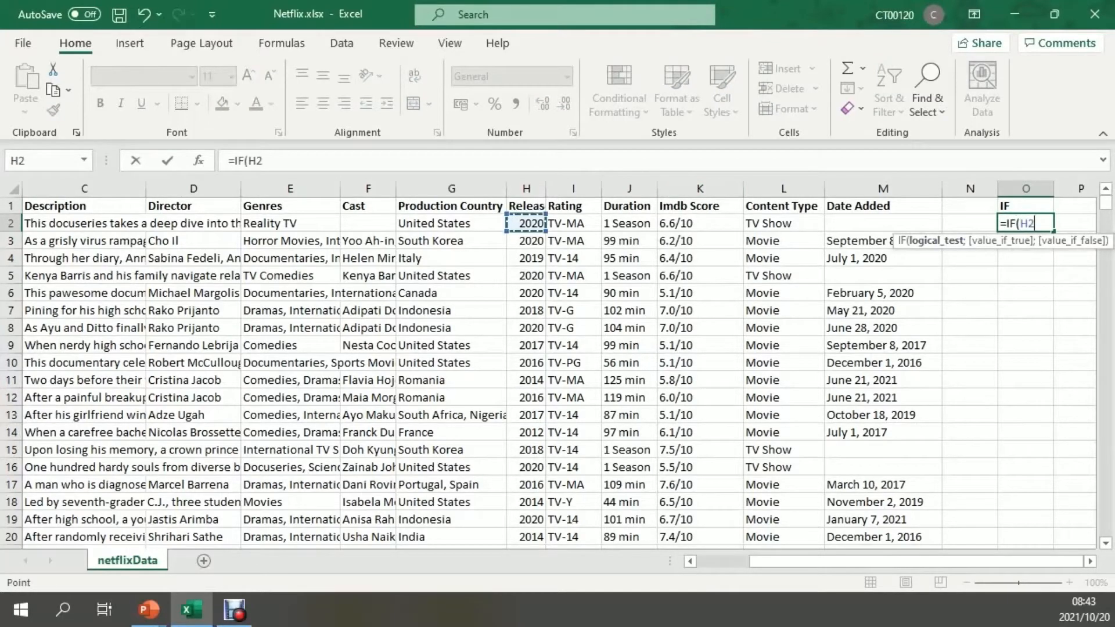
pyautogui.write('>=2020')
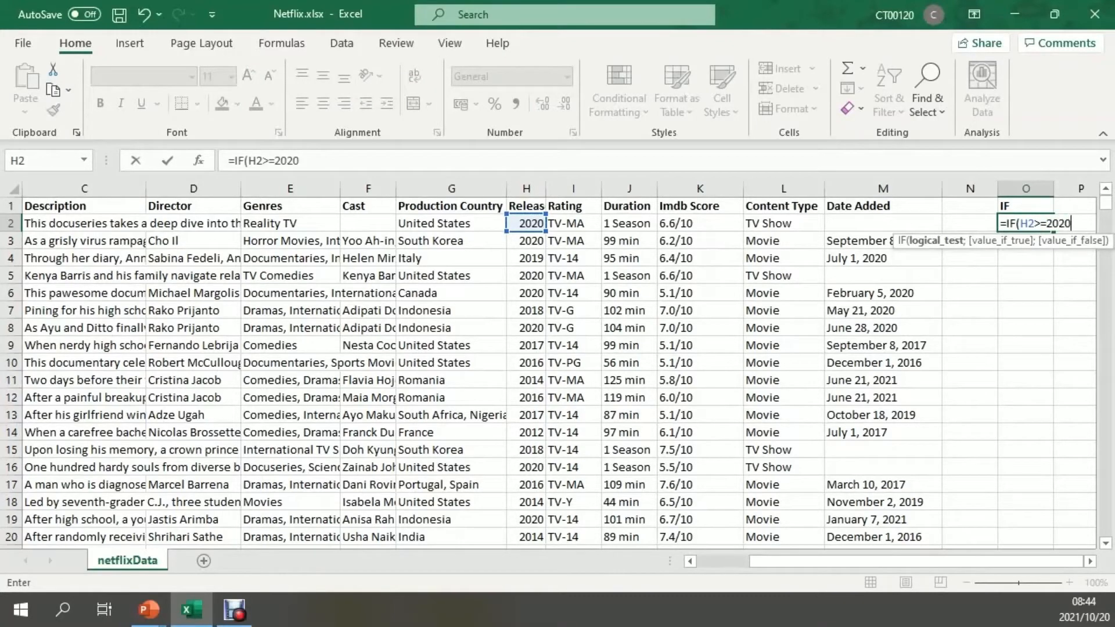
pyautogui.write(';')
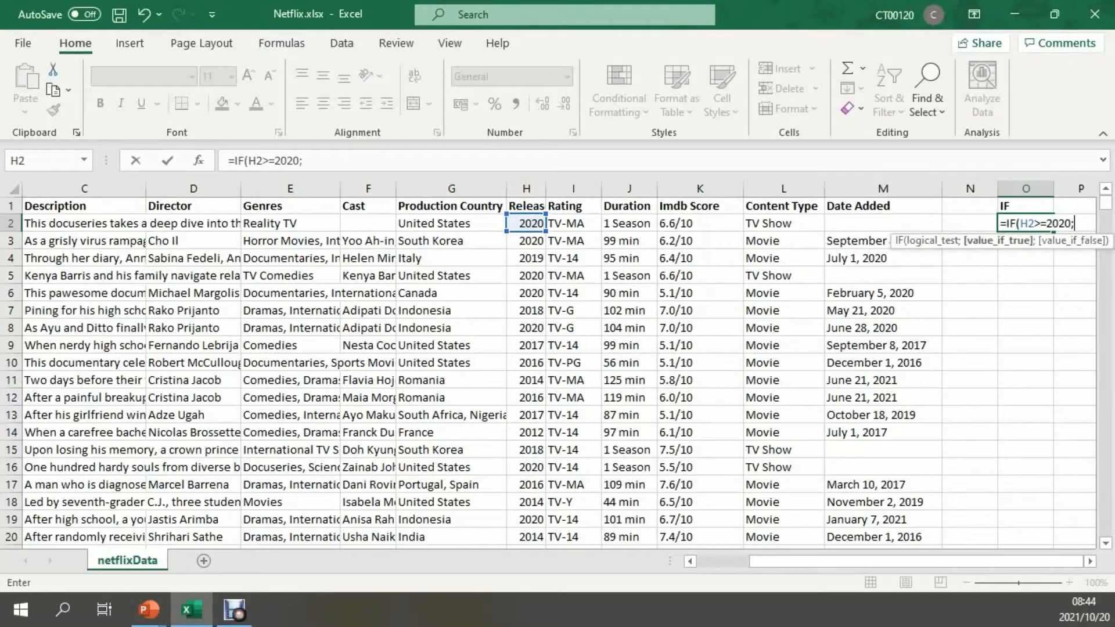
# Step: Complete the O2 formula with "WATCH" if true and "Disregard" if false, and fill it down to row 20
pyautogui.write('"WAT')
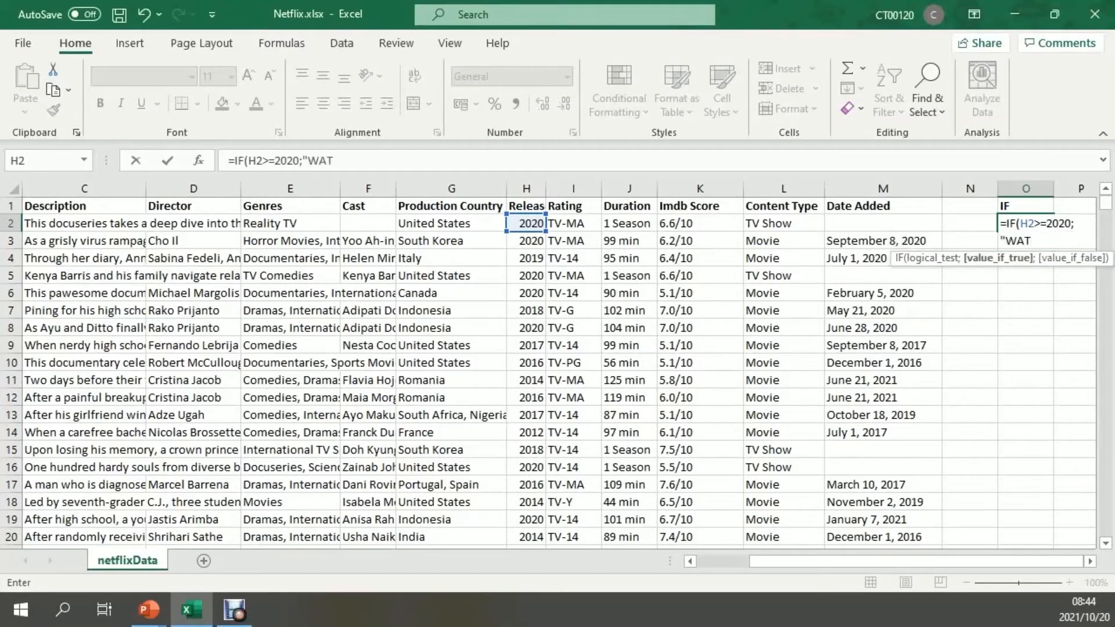
pyautogui.write('CH";')
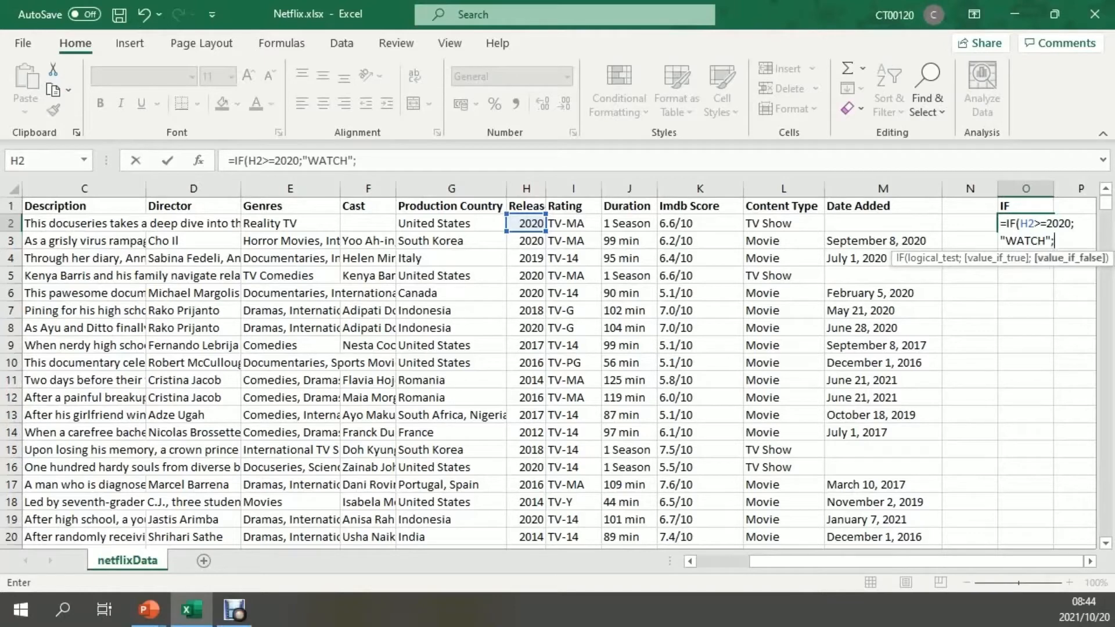
pyautogui.write('"dISREGARD')
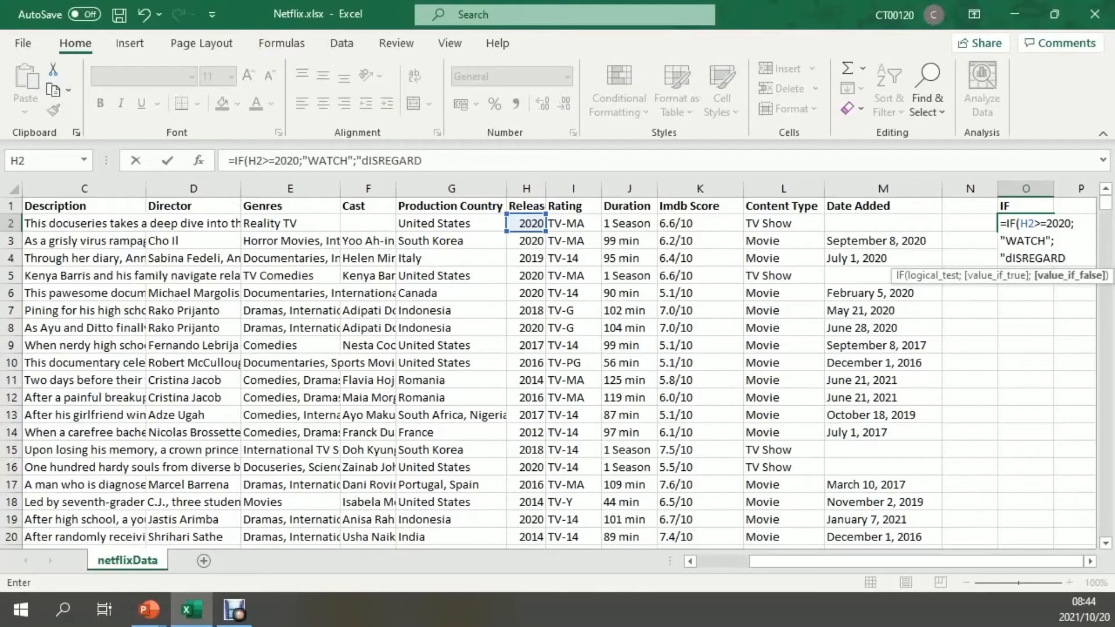
pyautogui.write('"')
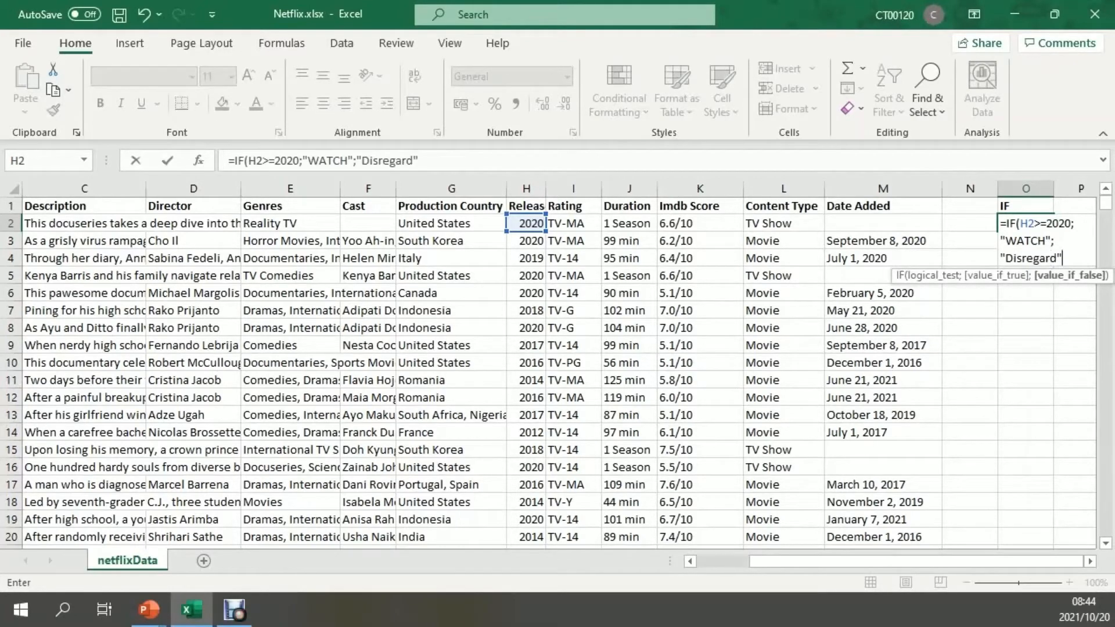
pyautogui.write(')')
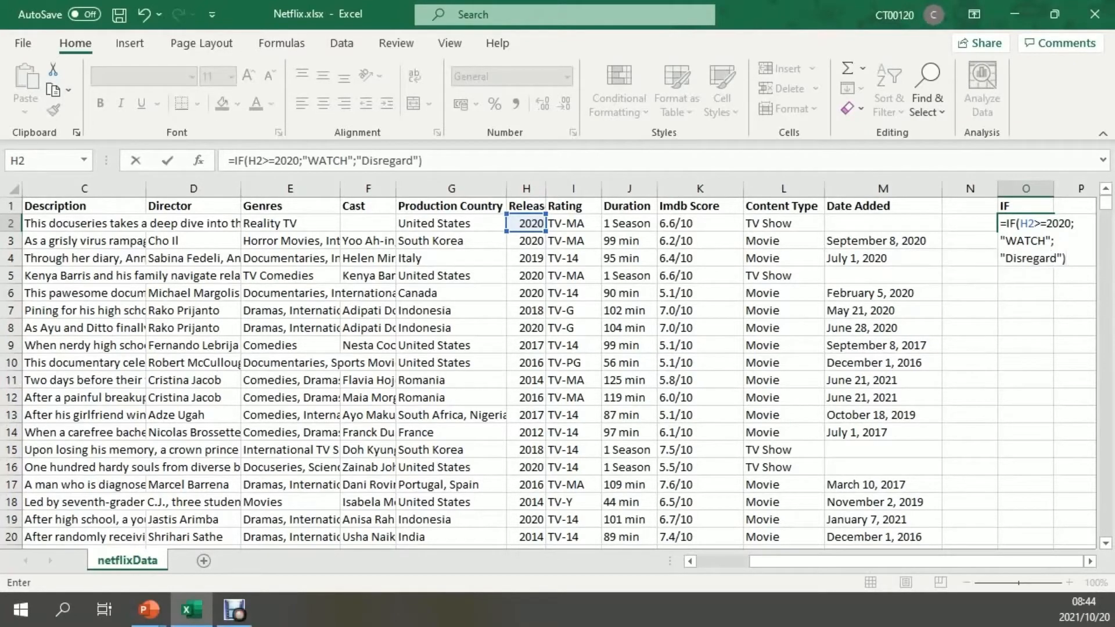
pyautogui.press('Return')
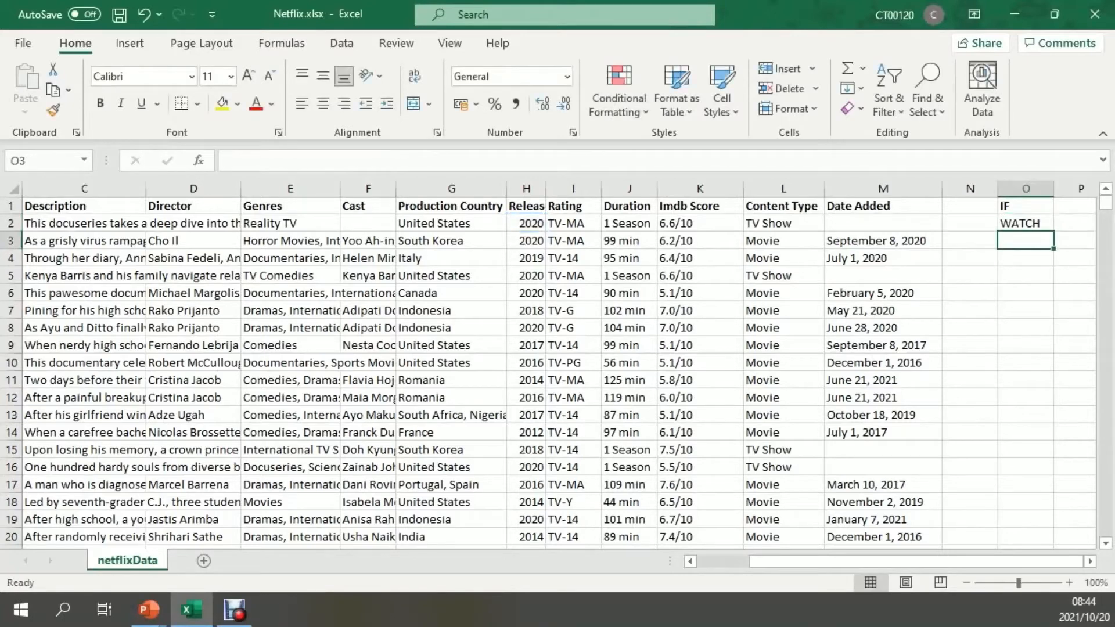
pyautogui.click(1026, 224)
pyautogui.moveTo(1053, 231); pyautogui.dragTo(1053, 545)
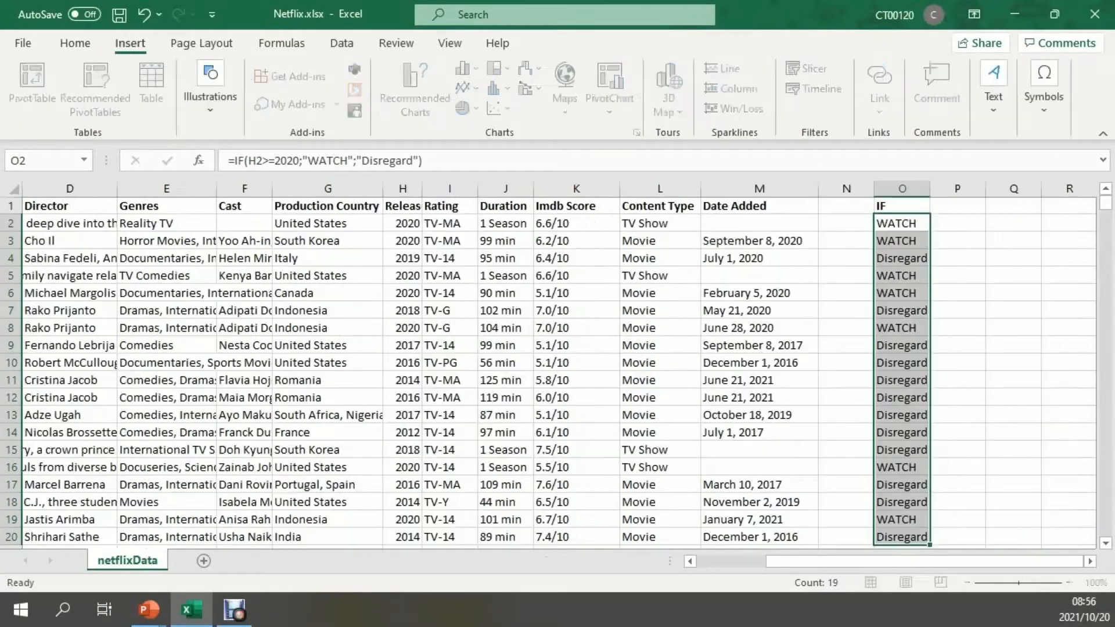
# Step: Add the column headings IFNA in P1 and IFERROR in Q1
pyautogui.moveTo(958, 206)
pyautogui.mouseDown()
pyautogui.moveTo(944, 450)
pyautogui.moveTo(957, 206)
pyautogui.mouseUp()
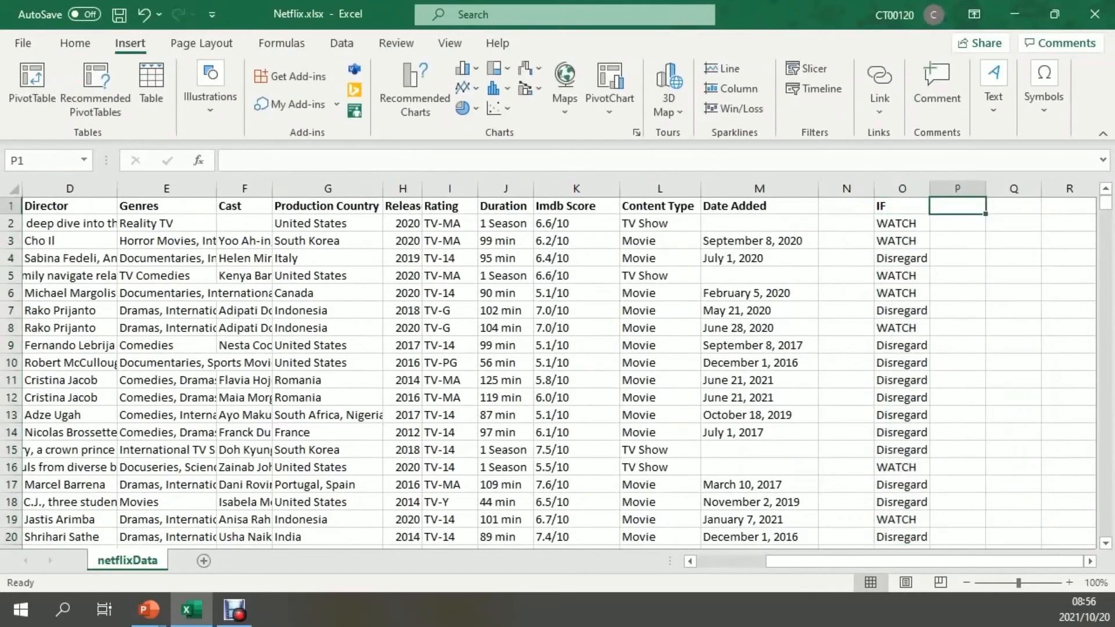
pyautogui.write('IFNA')
pyautogui.press('Tab')
pyautogui.write('IFERROR')
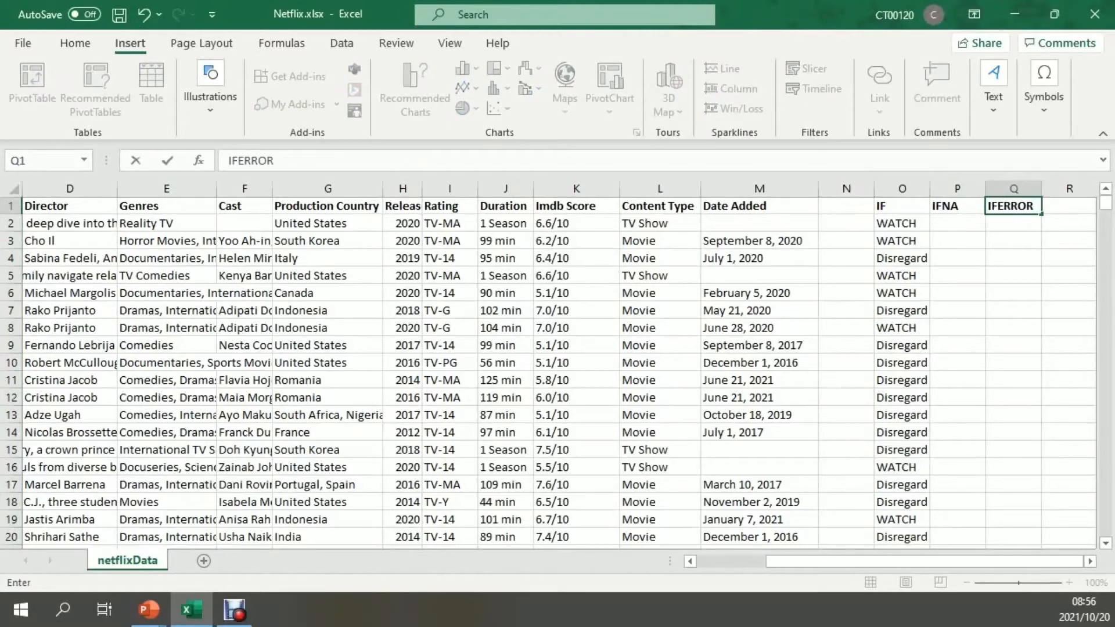
# Step: Remove "/10" from all scores in the Imdb Score column by replacing it with nothing
pyautogui.scroll(-3, 550, 372)
pyautogui.scroll(-4, 551, 372)
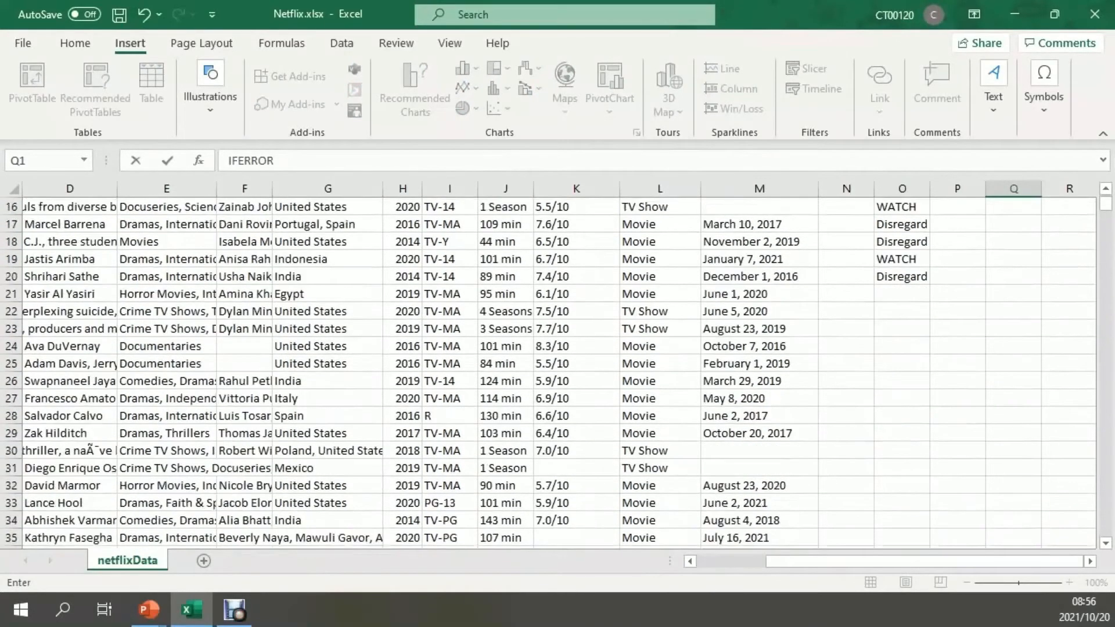
pyautogui.scroll(7, 550, 372)
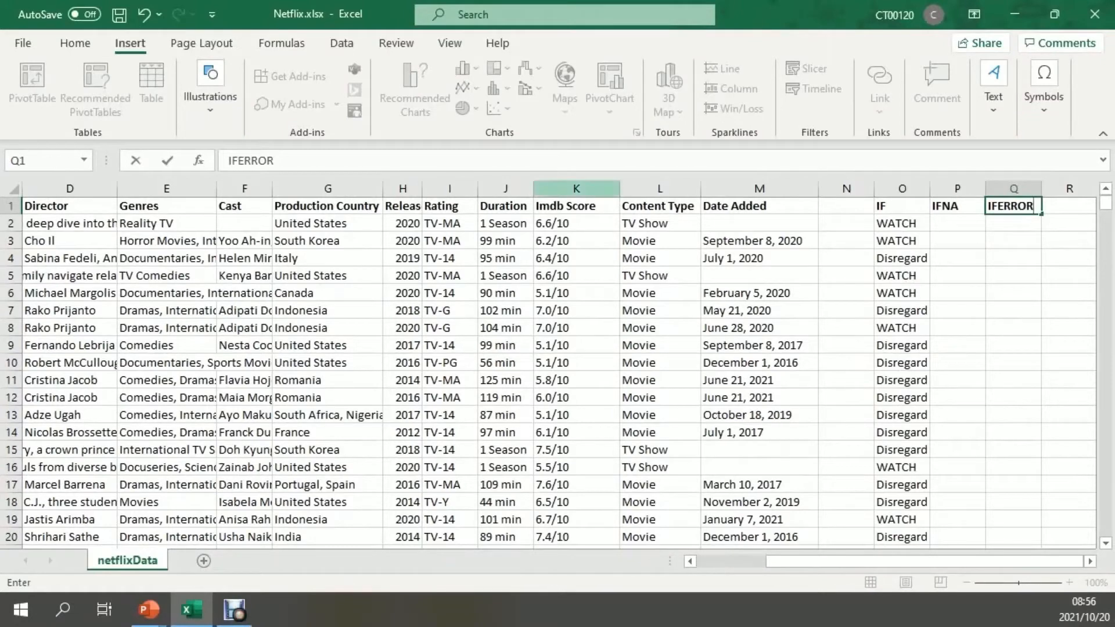
pyautogui.click(576, 189)
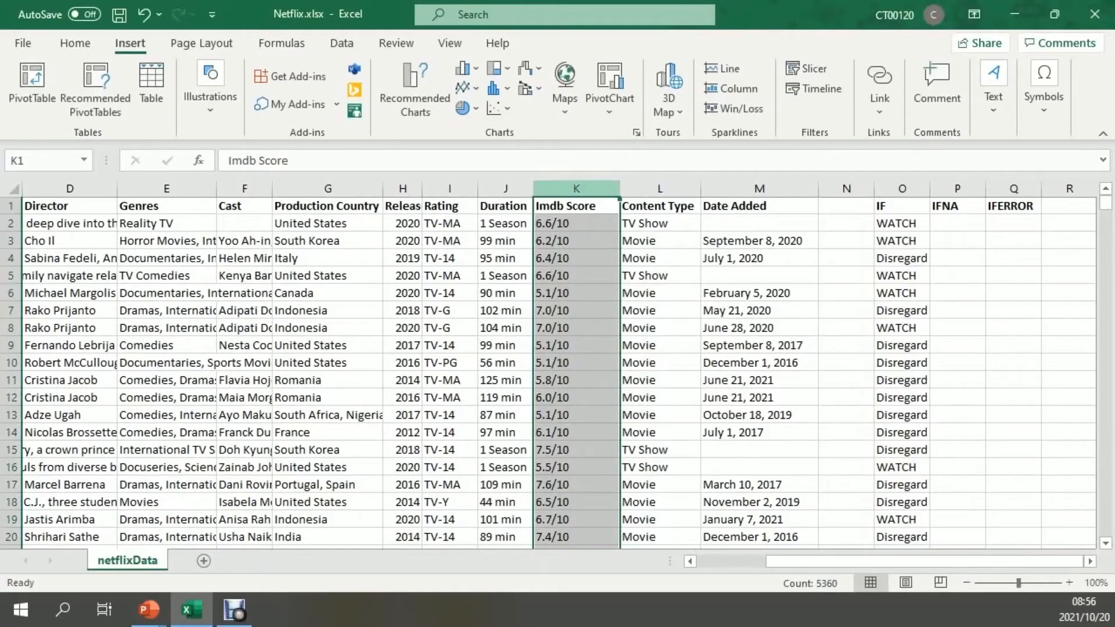
pyautogui.hotkey('ctrl', 'h')
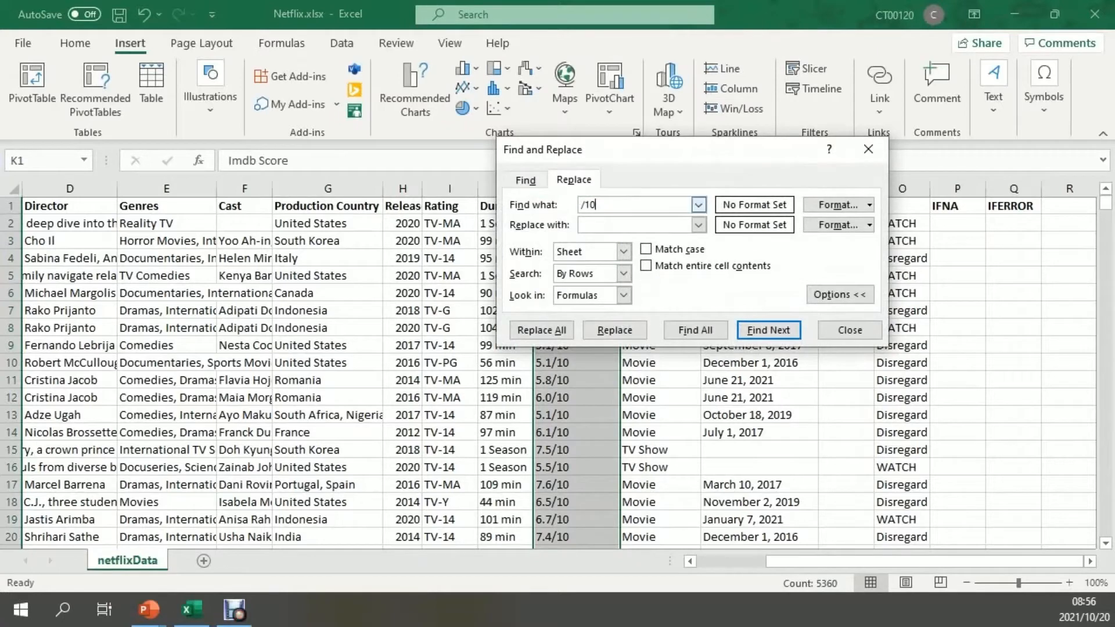
pyautogui.press('BackSpace')
pyautogui.press('BackSpace')
pyautogui.press('BackSpace')
pyautogui.write('/10')
pyautogui.click(541, 330)
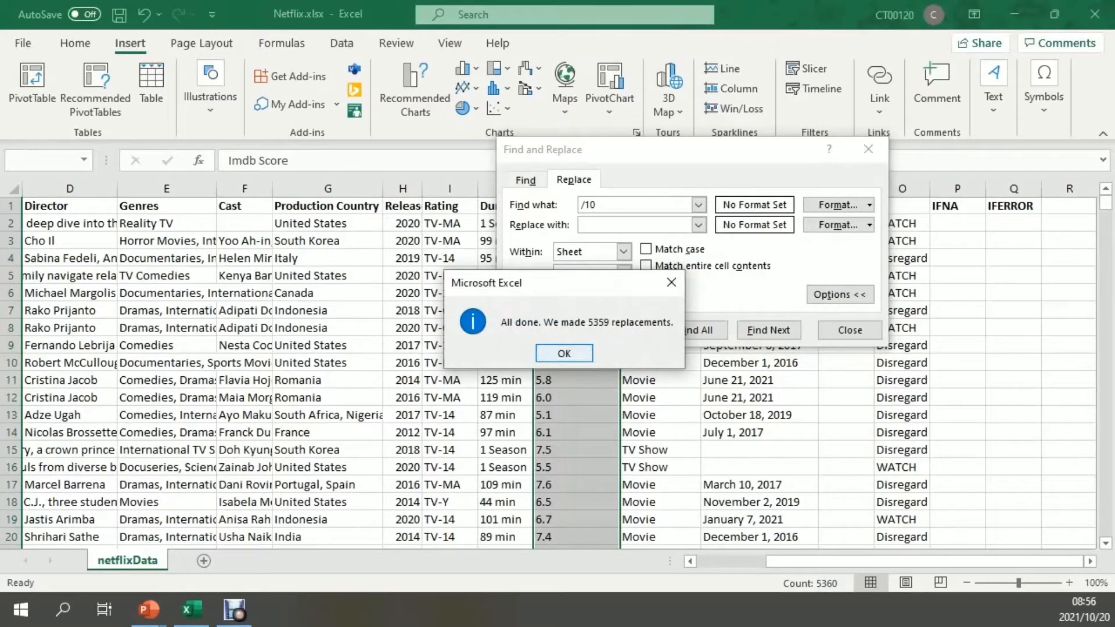
pyautogui.click(564, 353)
pyautogui.click(850, 330)
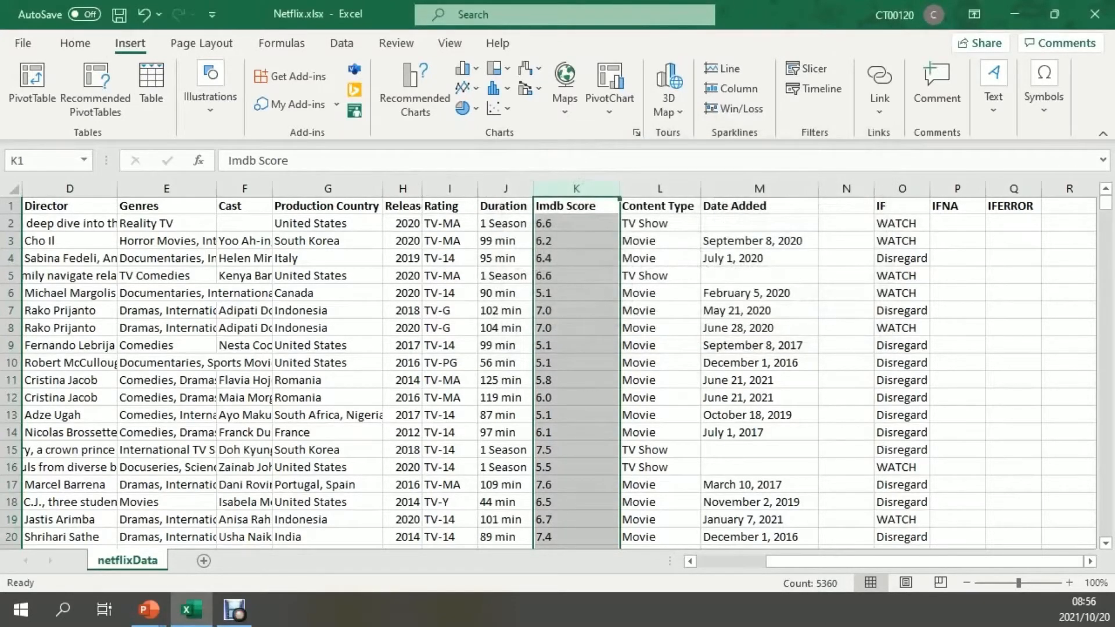
# Step: Enter the formula =IFNA(M2;K2) in P2 and fill it down the IFNA column to row 20
pyautogui.click(957, 224)
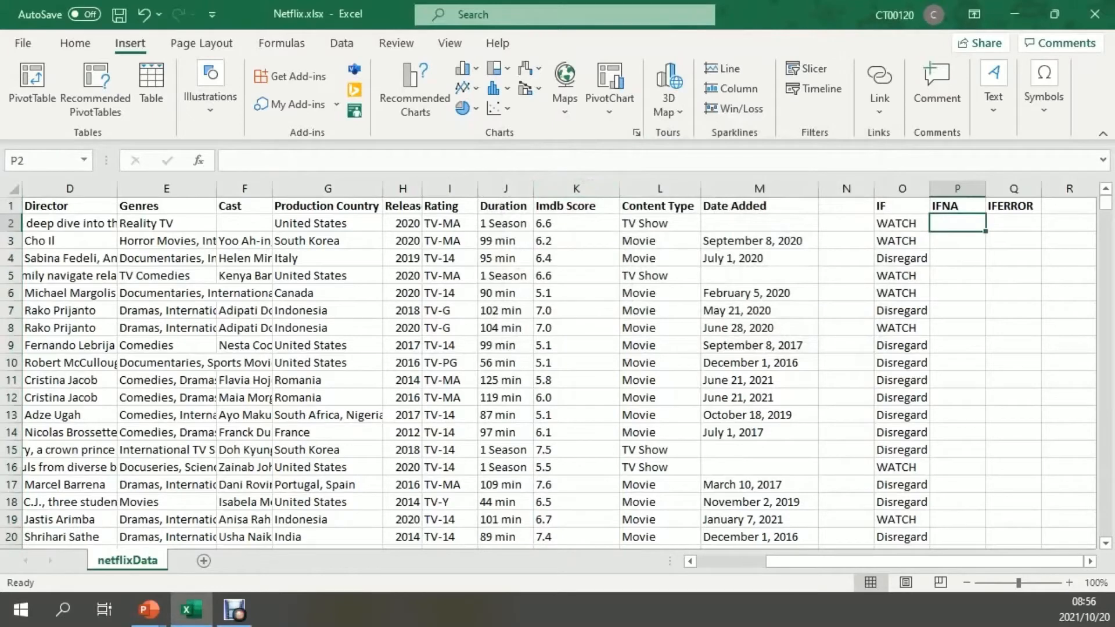
pyautogui.write('=')
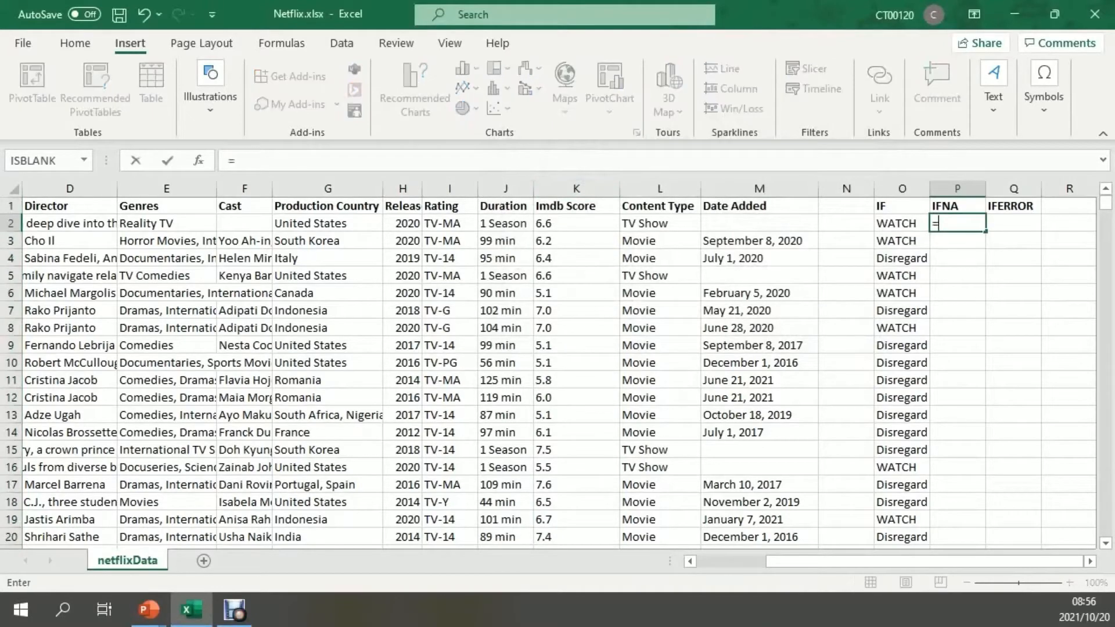
pyautogui.write('IFNA(')
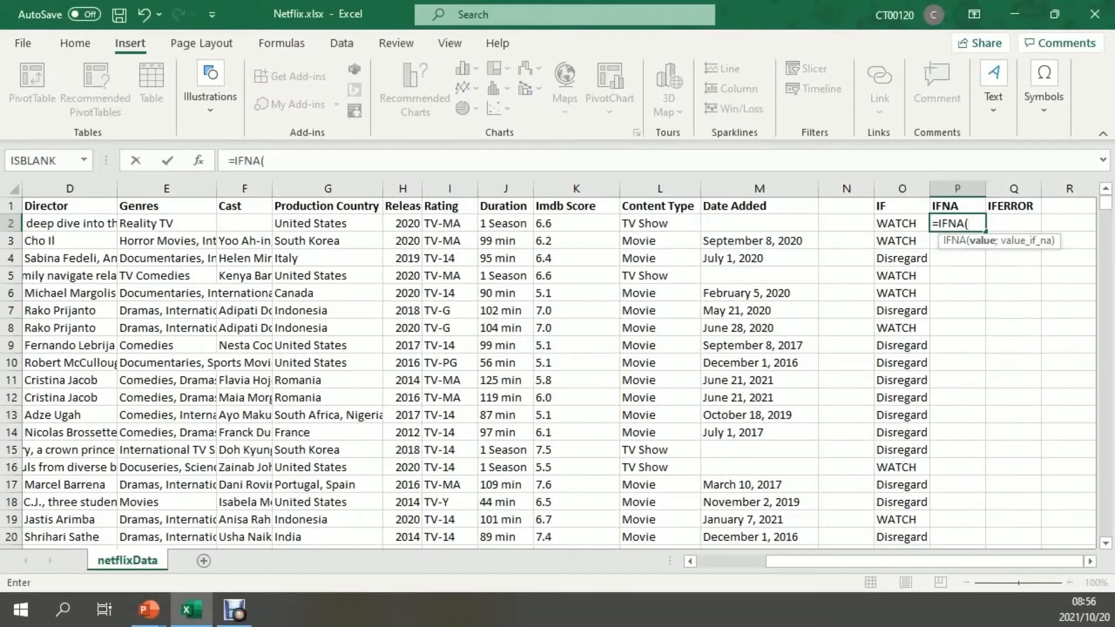
pyautogui.click(760, 224)
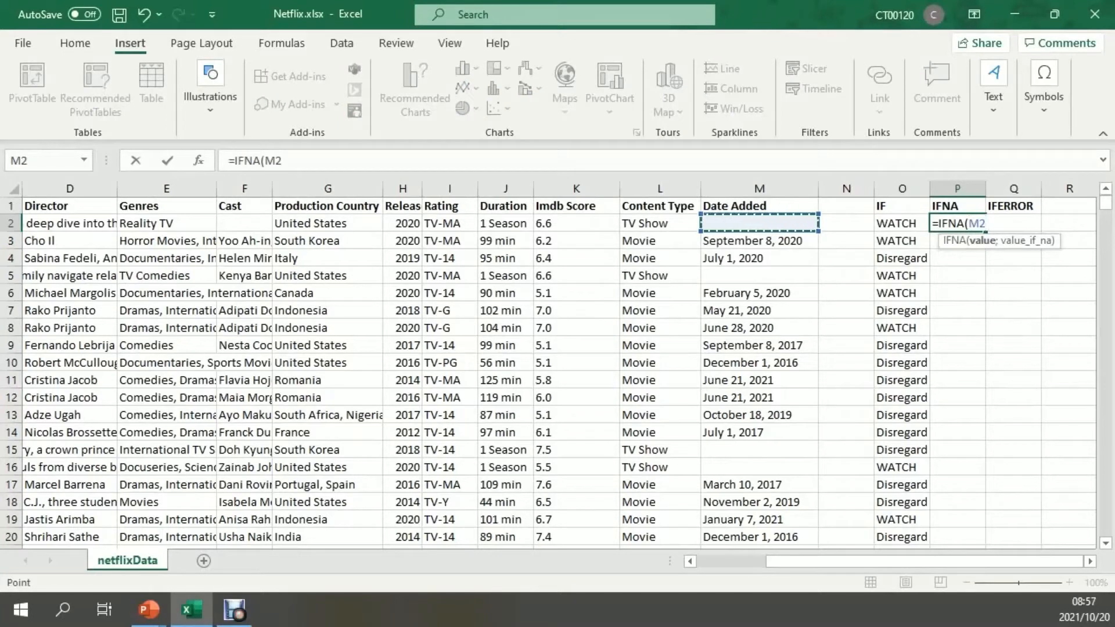
pyautogui.write(';')
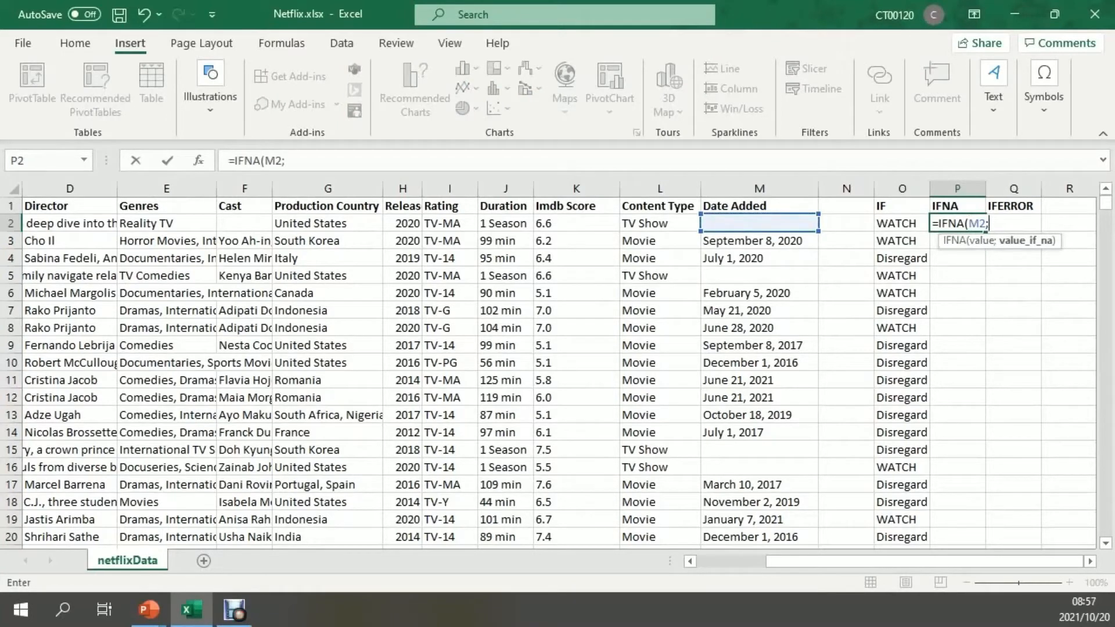
pyautogui.click(576, 223)
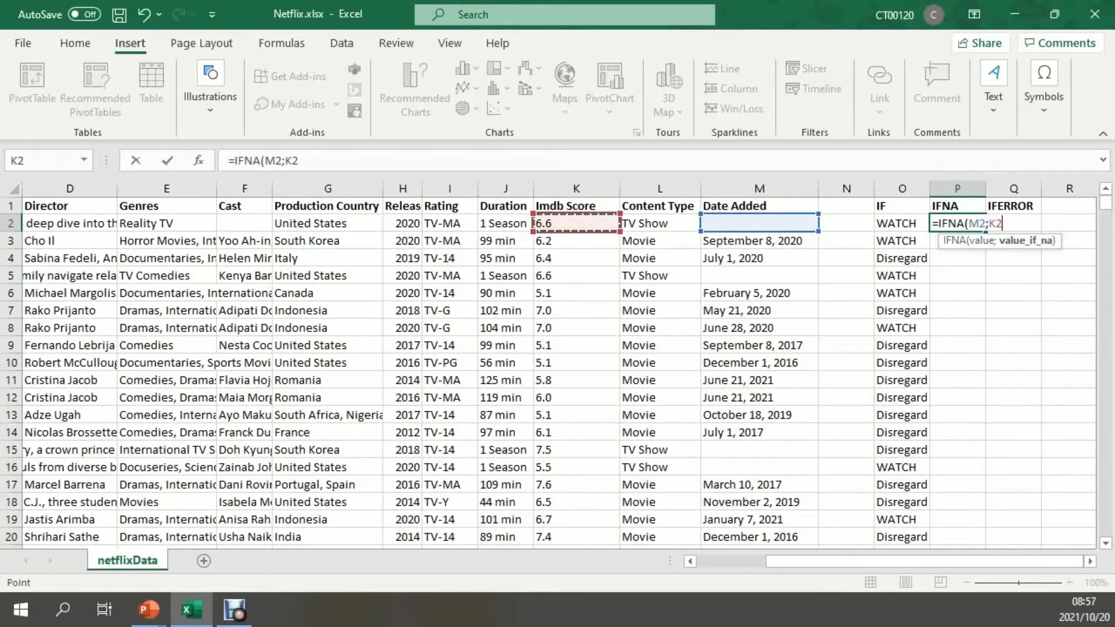
pyautogui.press('Return')
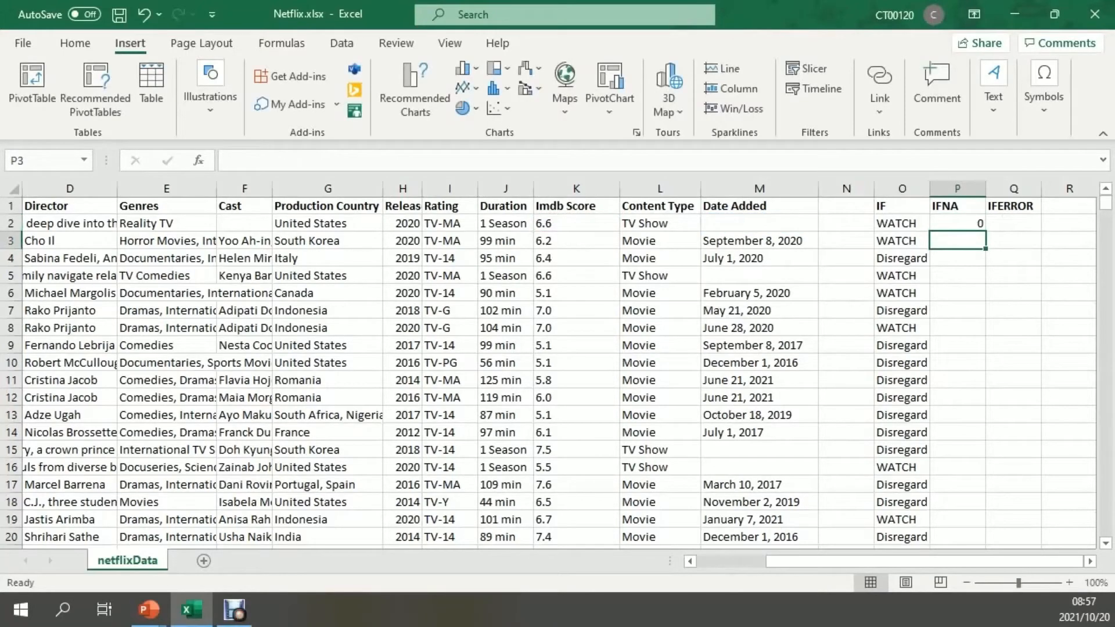
pyautogui.click(957, 223)
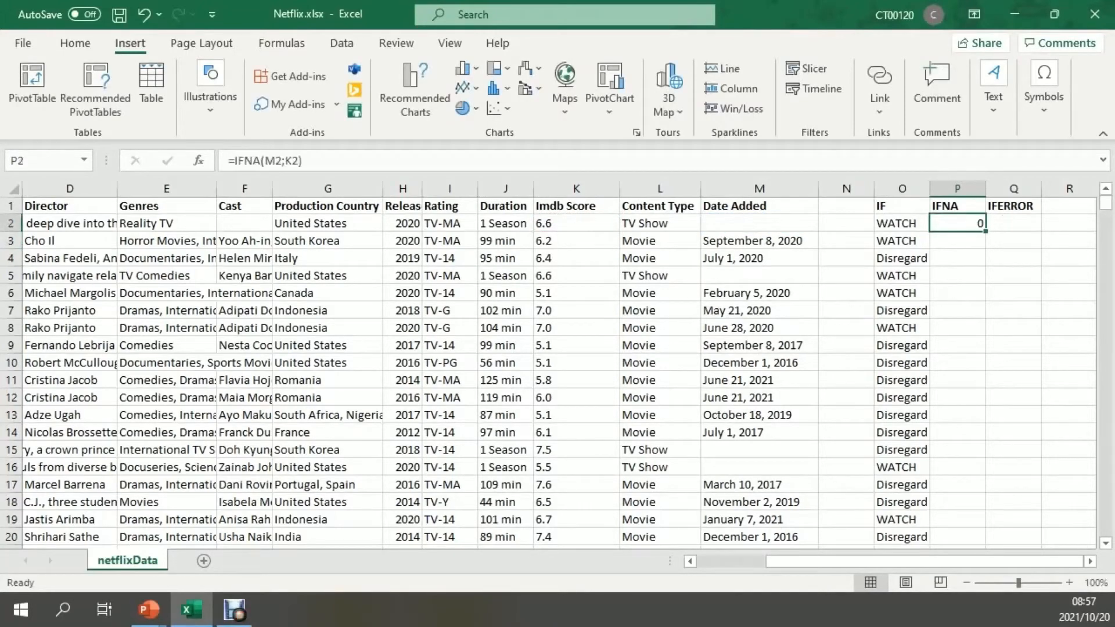
pyautogui.moveTo(986, 231); pyautogui.dragTo(985, 537)
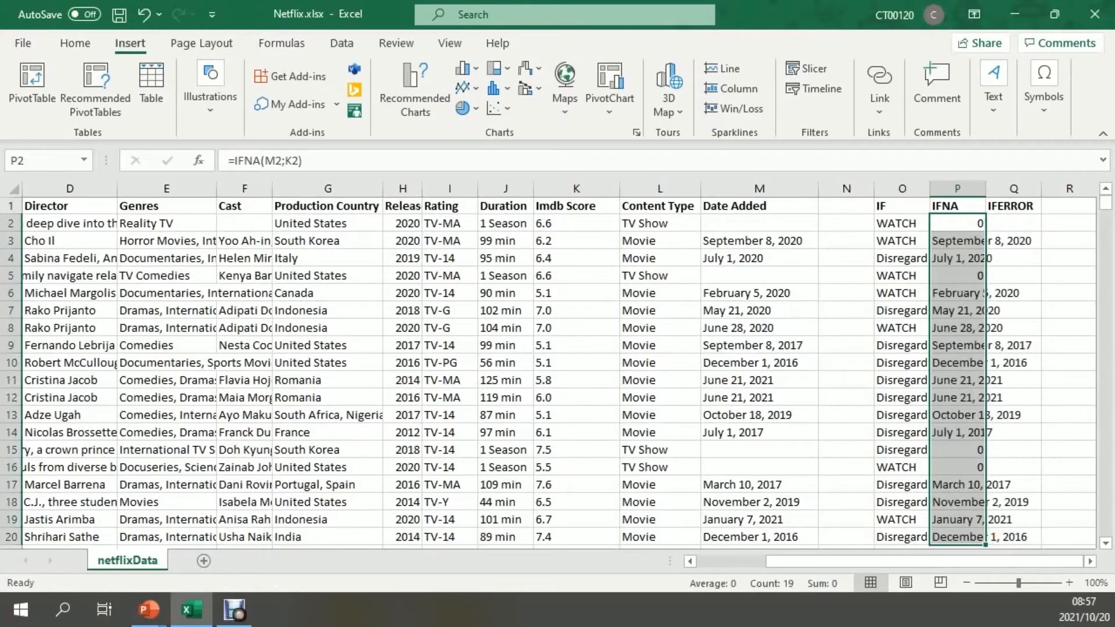
# Step: Enter the formula =IFERROR(M2;K2) in Q2 and fill it down the IFERROR column to row 20
pyautogui.click(1014, 224)
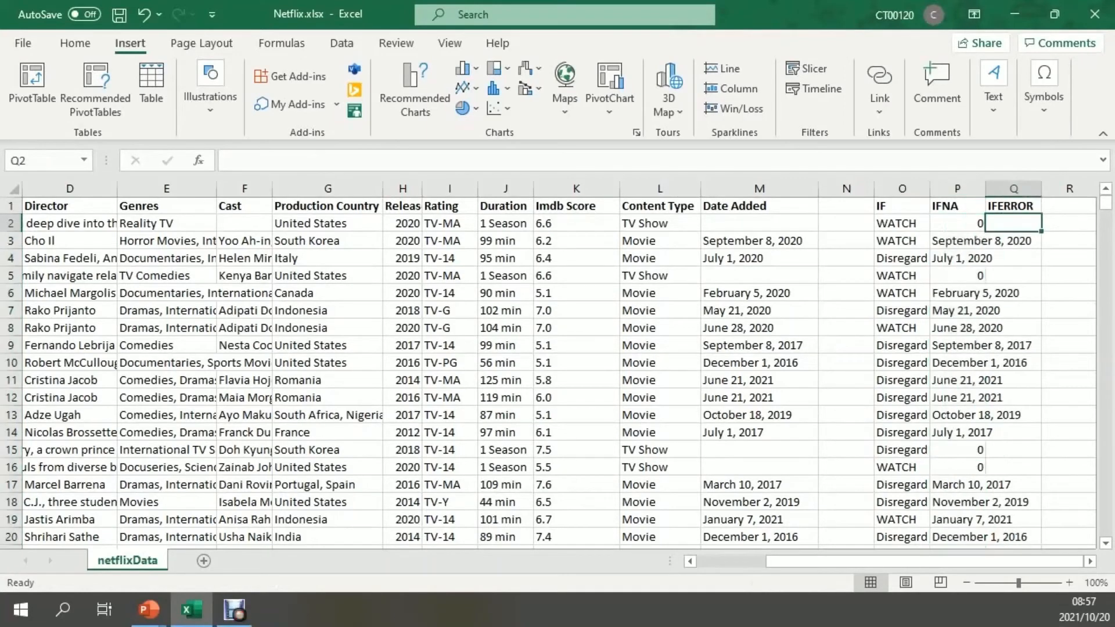
pyautogui.press('F2')
pyautogui.write('=')
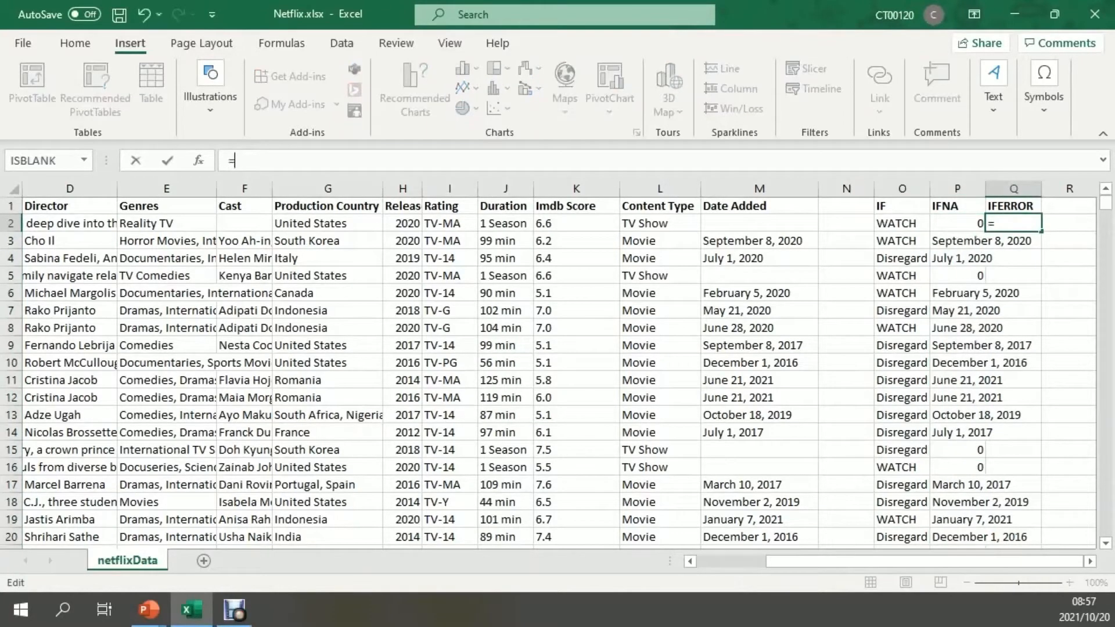
pyautogui.write('IFE')
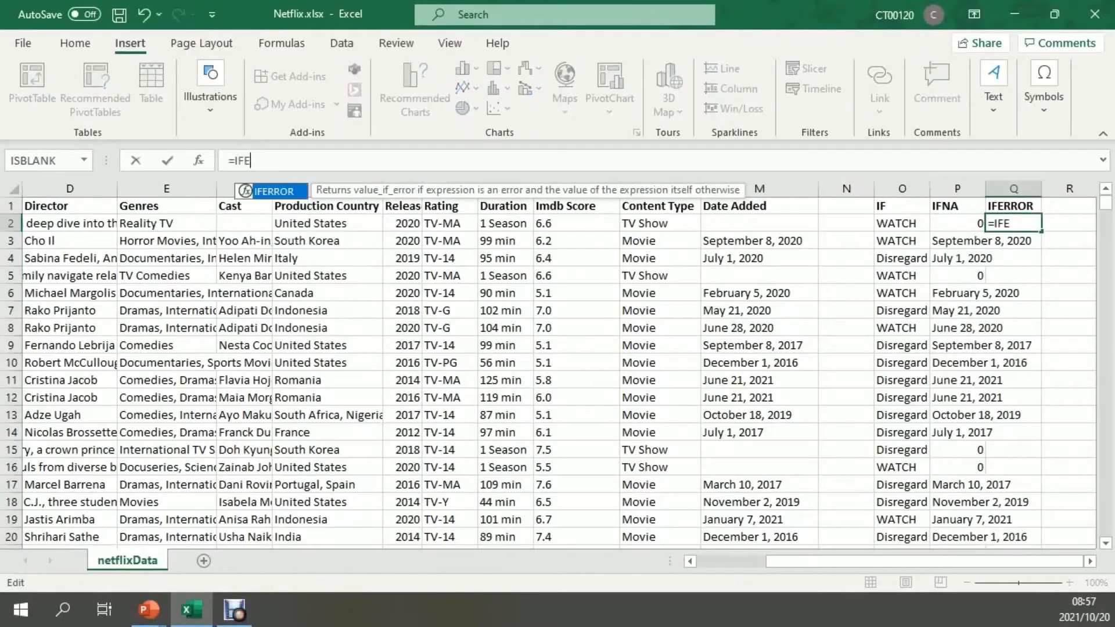
pyautogui.press('Tab')
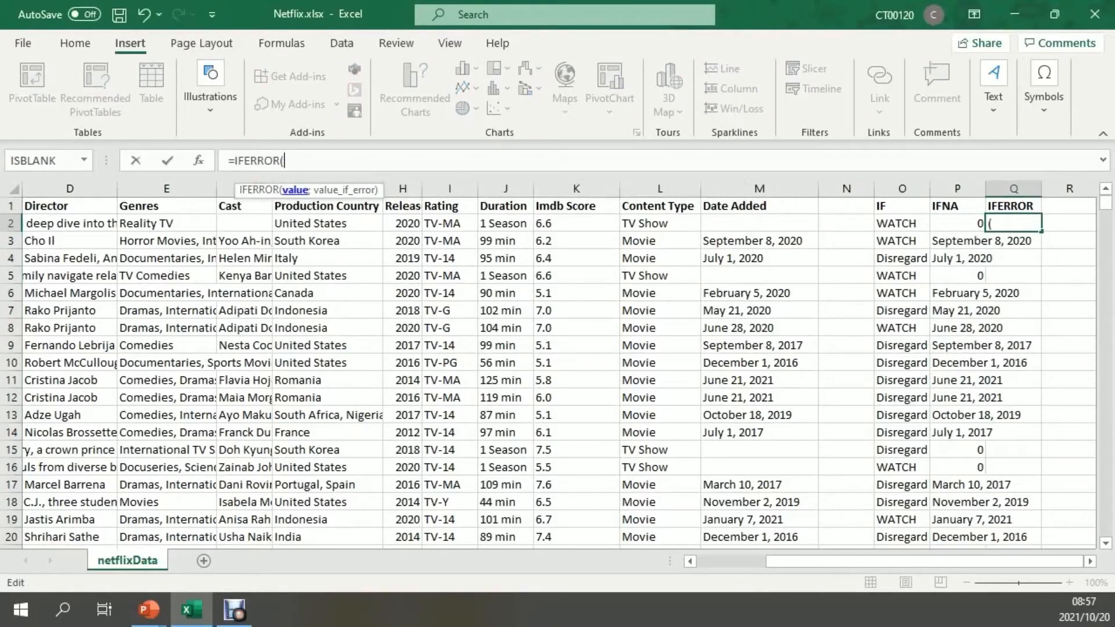
pyautogui.click(760, 224)
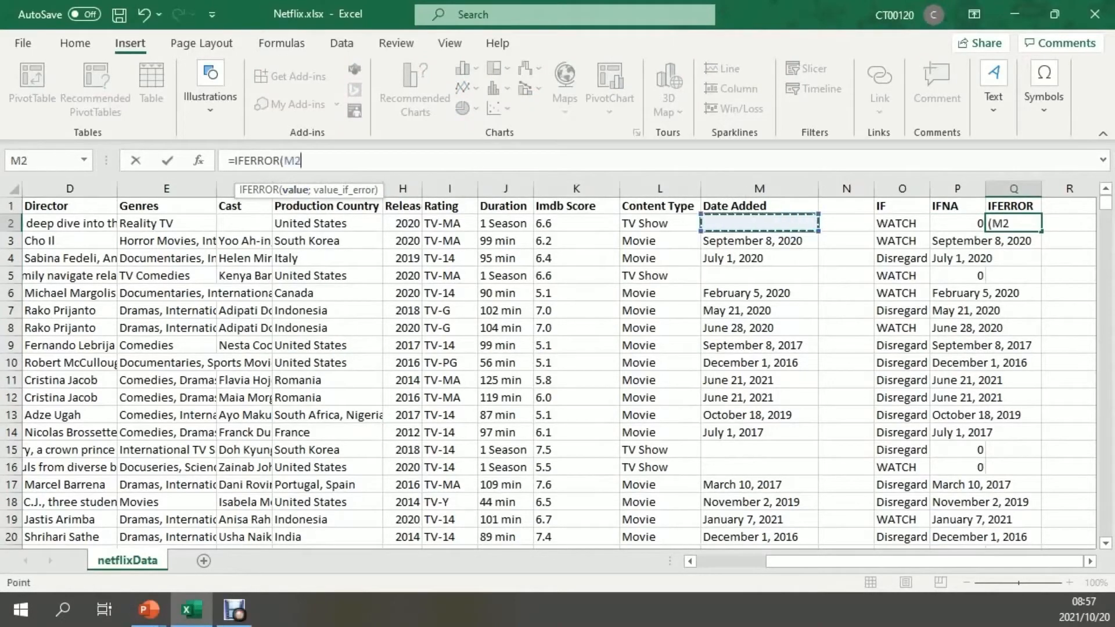
pyautogui.write(';')
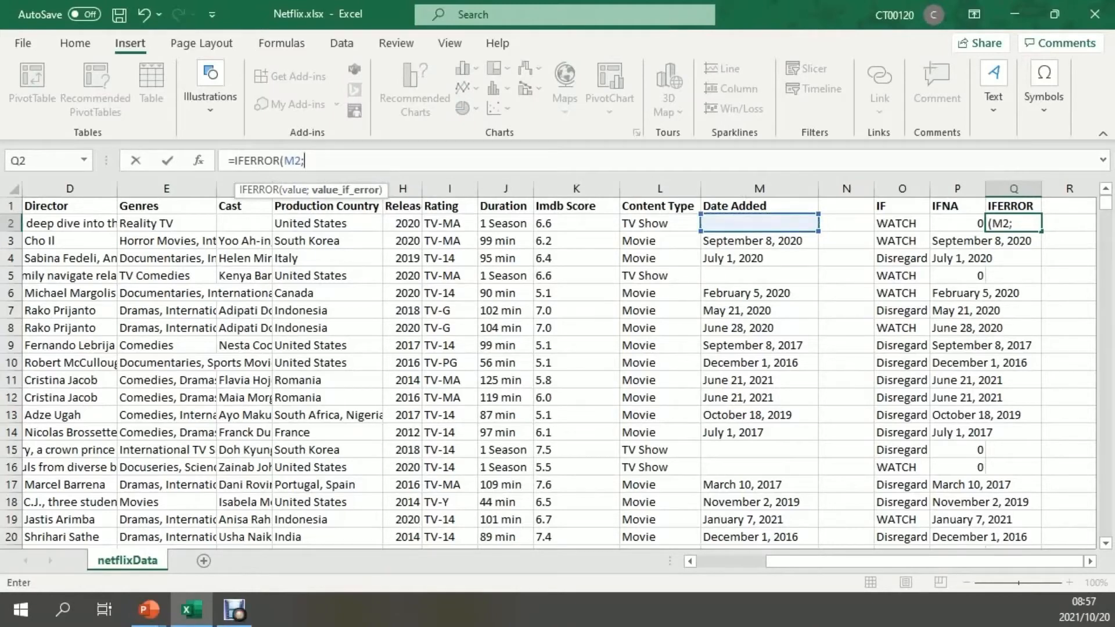
pyautogui.click(576, 223)
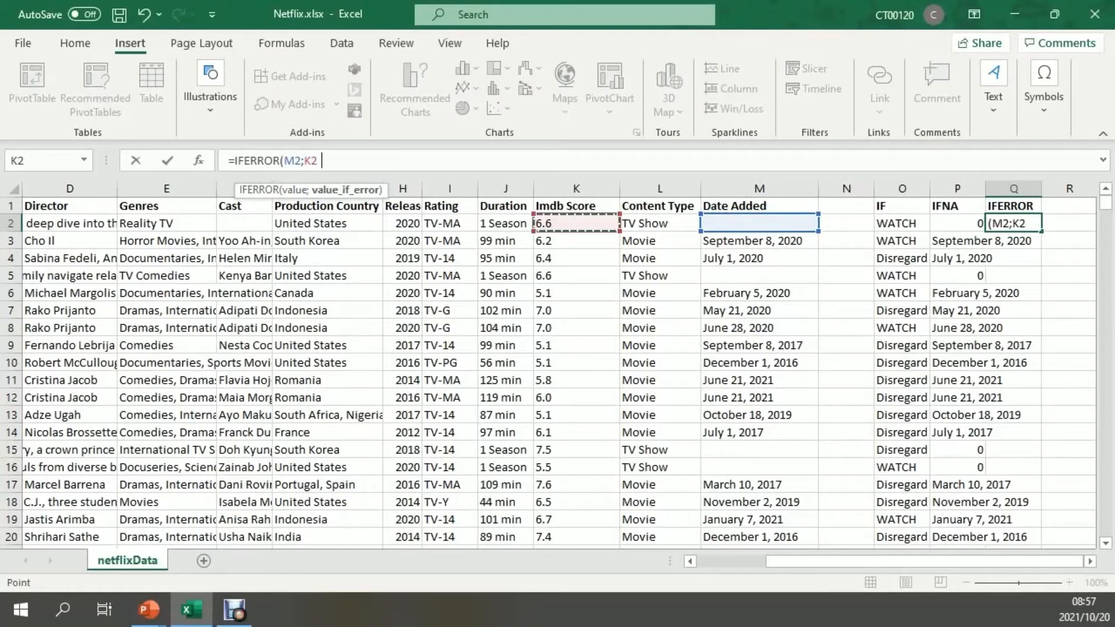
pyautogui.write(')')
pyautogui.press('Return')
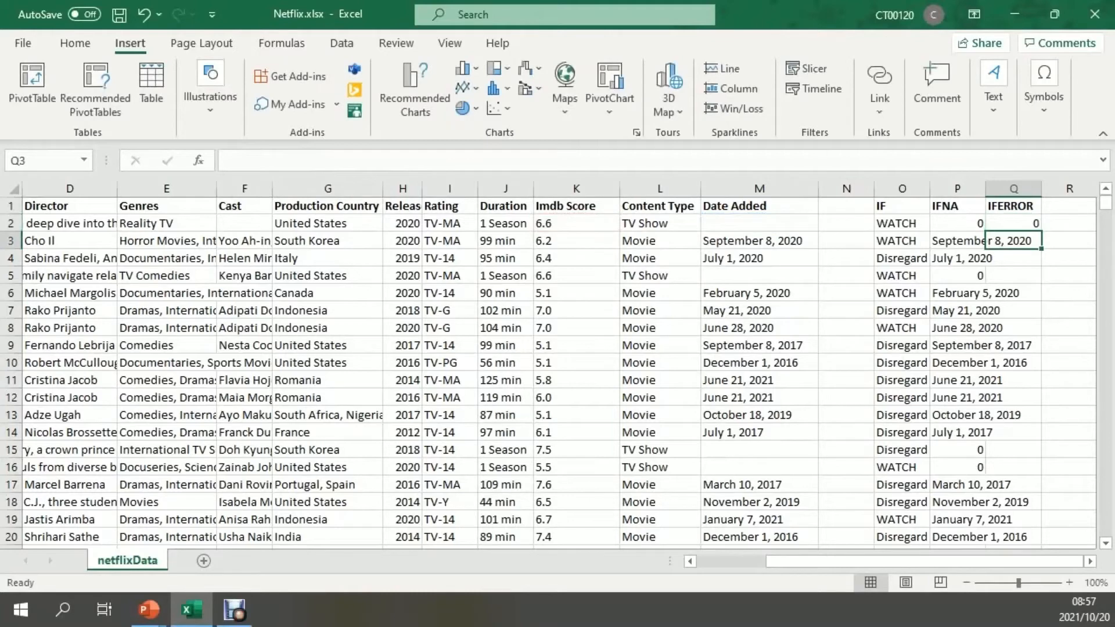
pyautogui.click(1014, 224)
pyautogui.moveTo(1041, 231); pyautogui.dragTo(1041, 543)
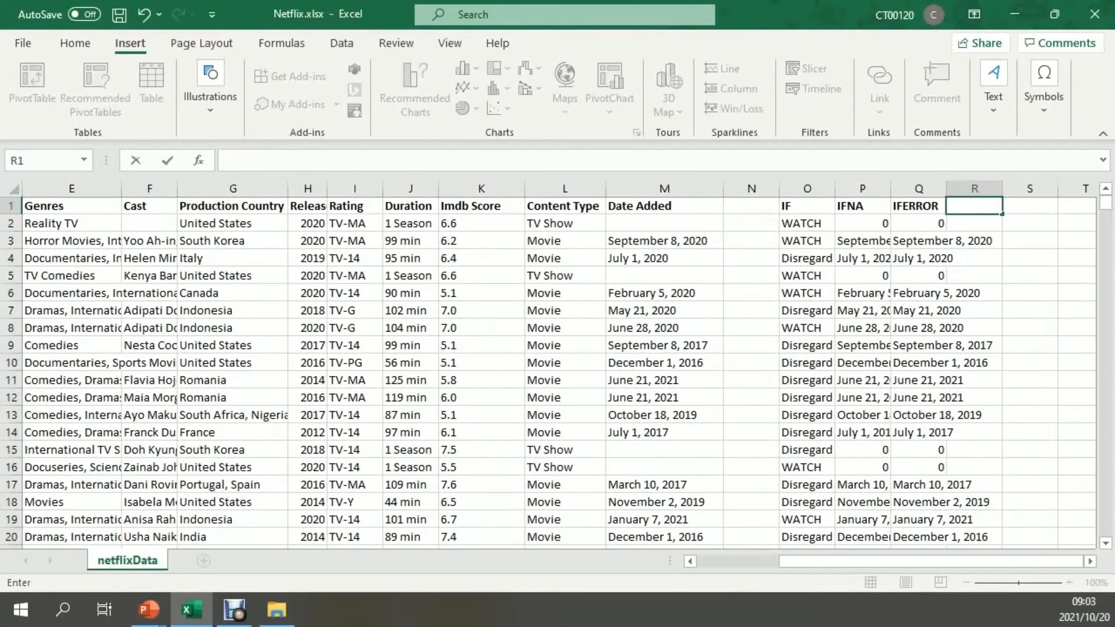
# Step: Enter the heading AND in R1, and begin an AND formula in R2 with the condition G2="UNITED STATES"
pyautogui.write('AND')
pyautogui.press('Return')
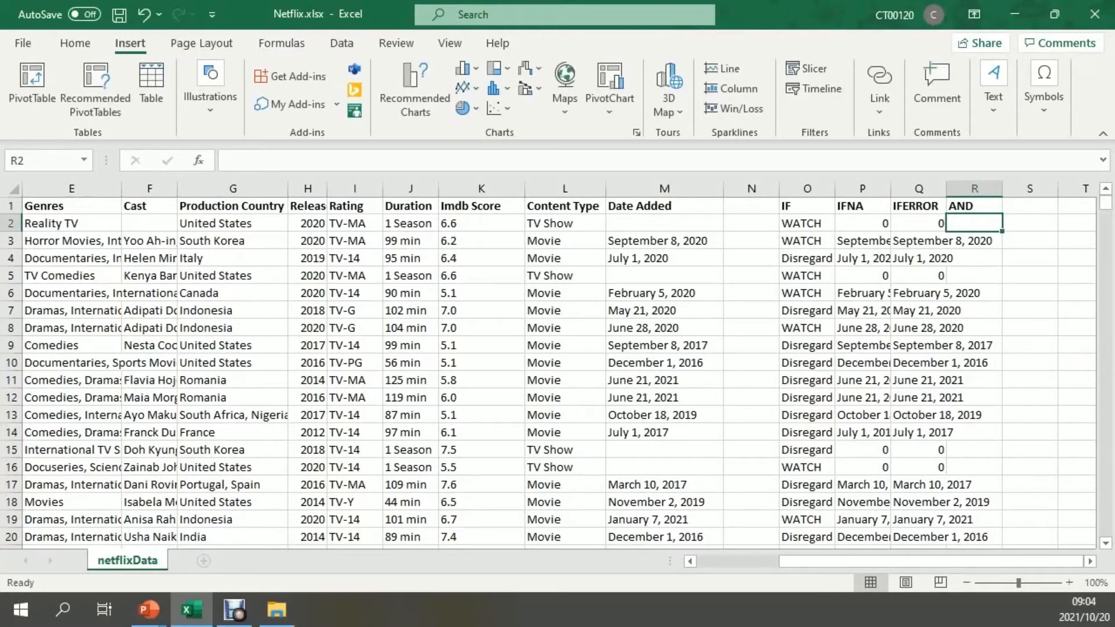
pyautogui.write('=AND(')
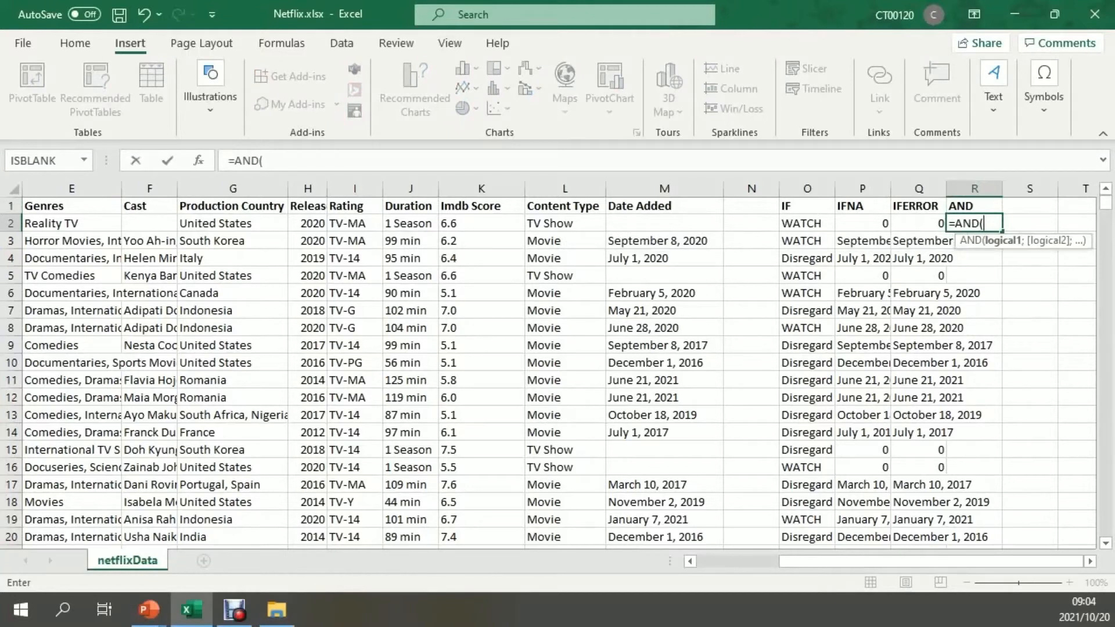
pyautogui.click(233, 224)
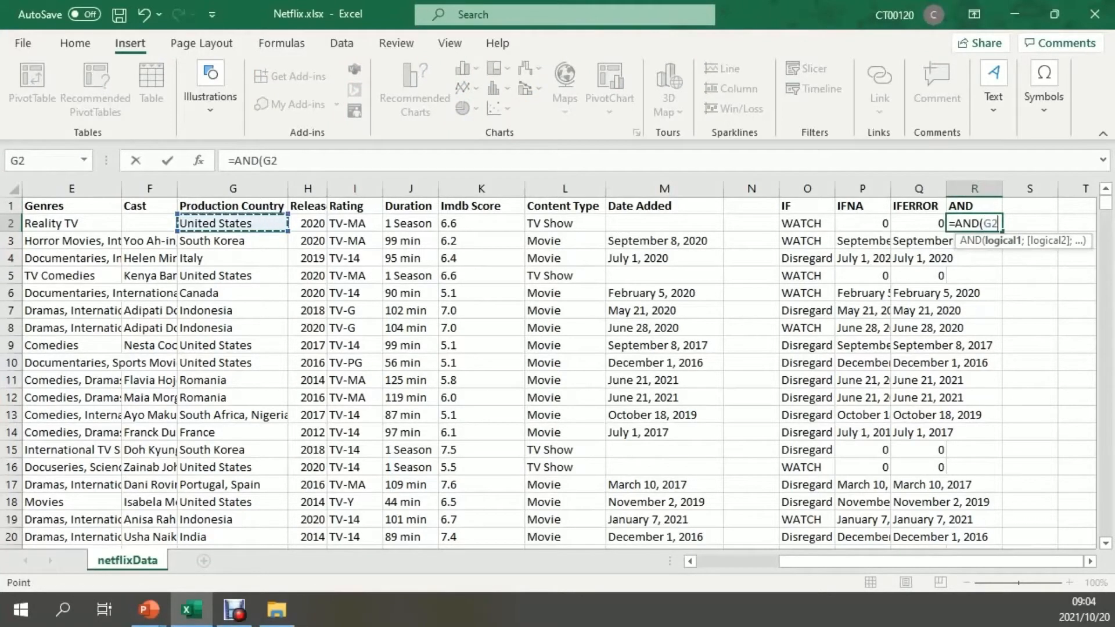
pyautogui.write('=')
pyautogui.write('"UNITED')
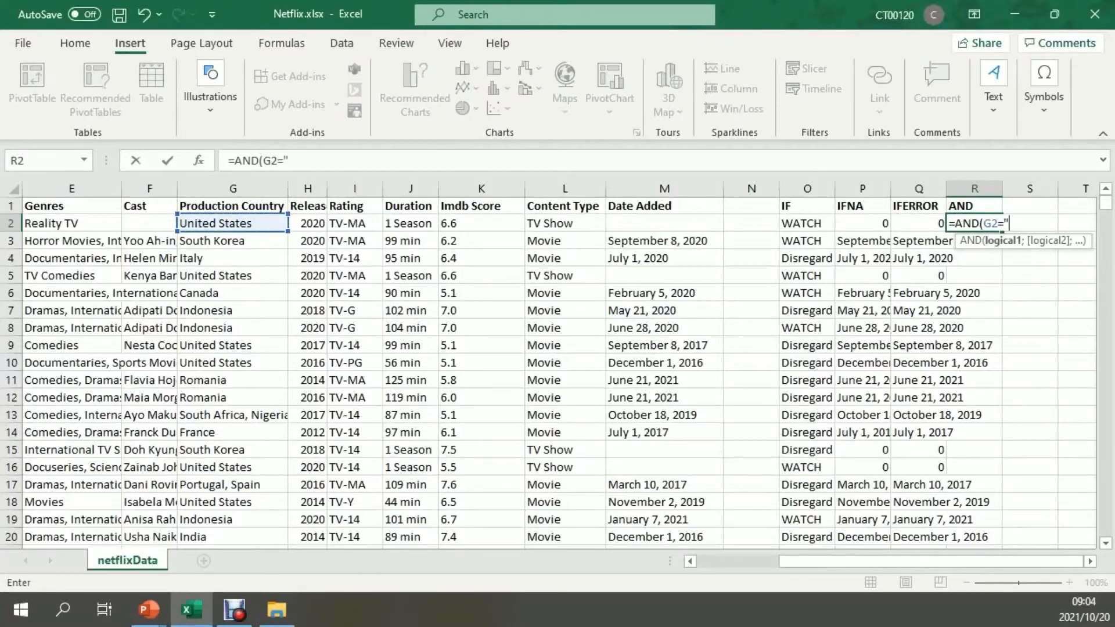
pyautogui.write(' STATES"')
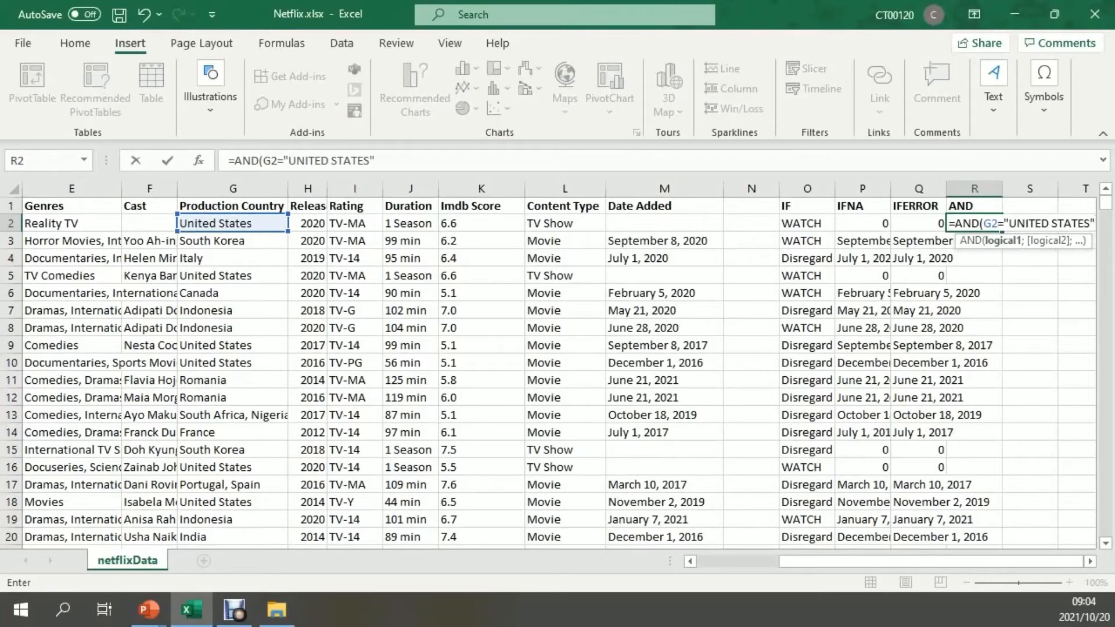
# Step: Complete the R2 formula with the second condition L2="MOVIES" and fill it down to row 20
pyautogui.write(';')
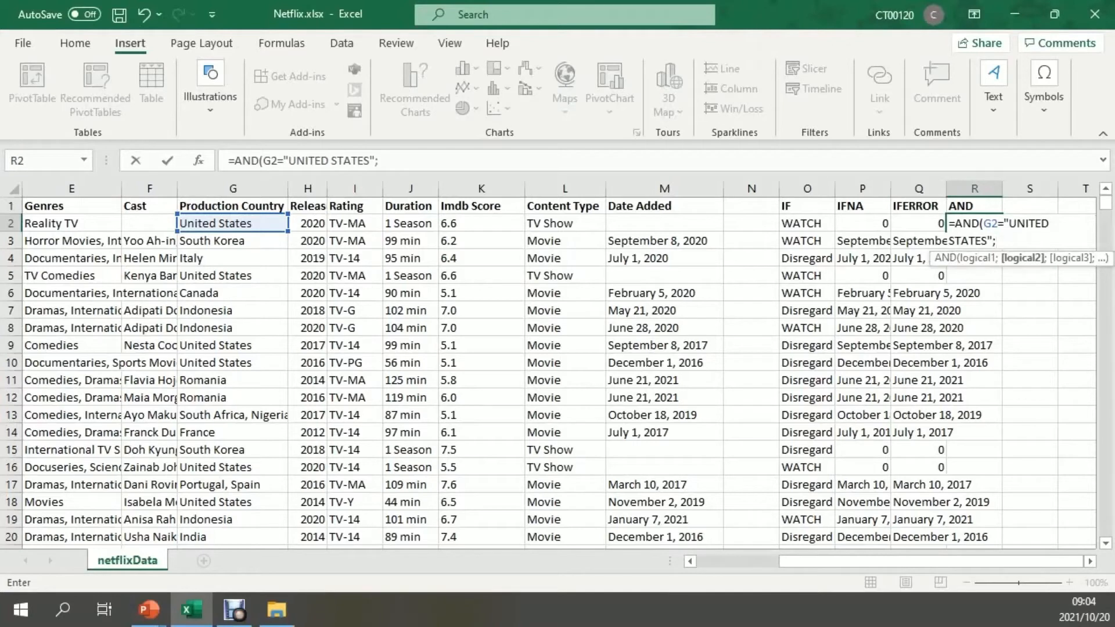
pyautogui.click(565, 223)
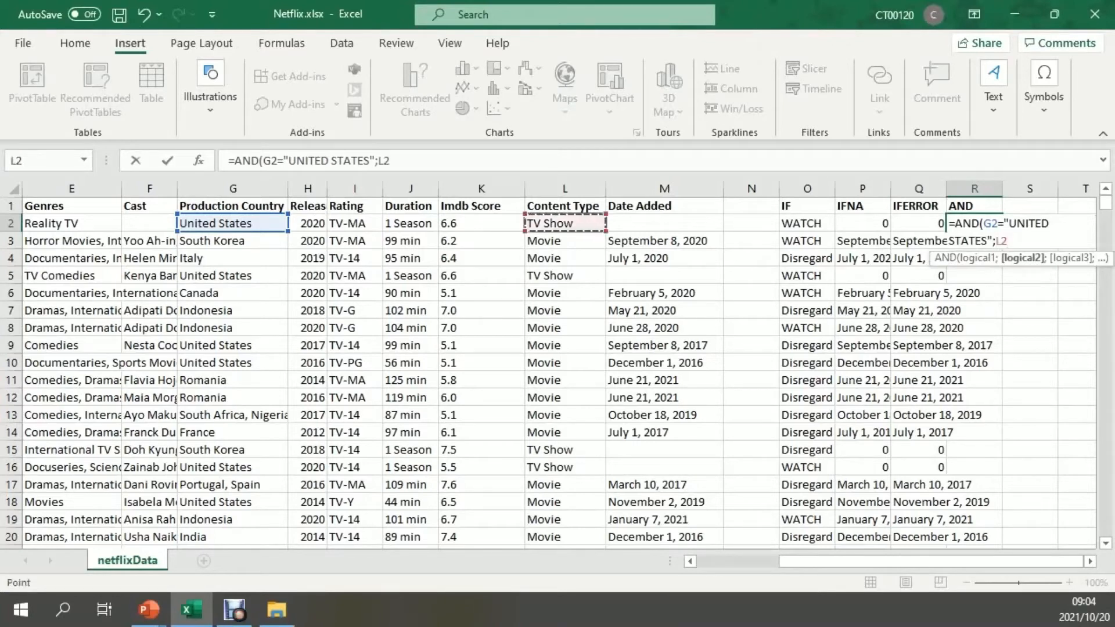
pyautogui.press('F2')
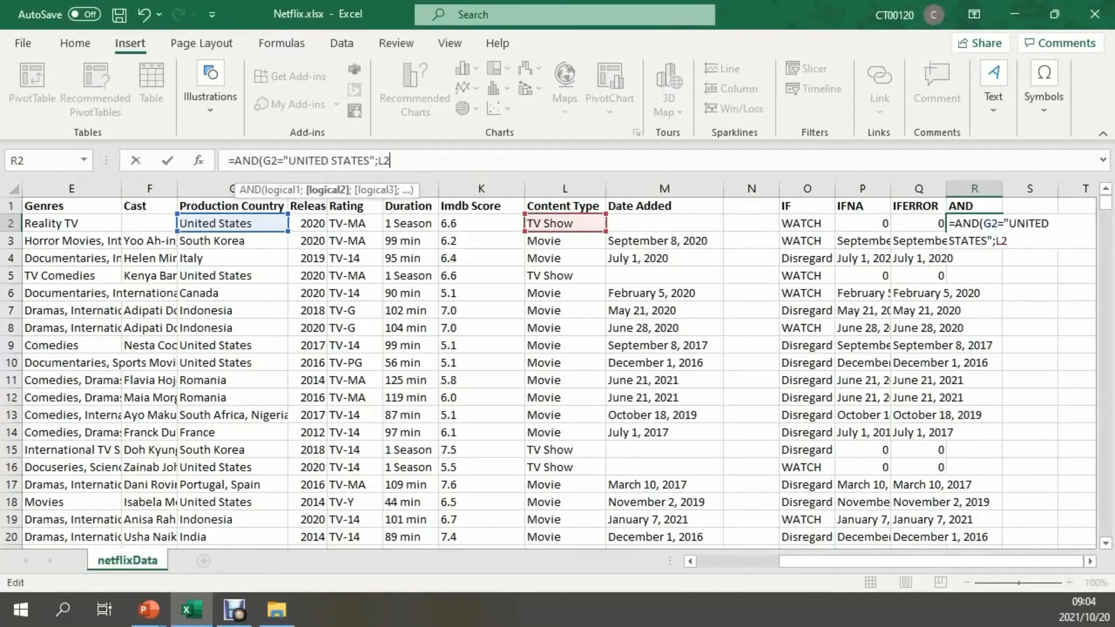
pyautogui.write('="MOVIES"')
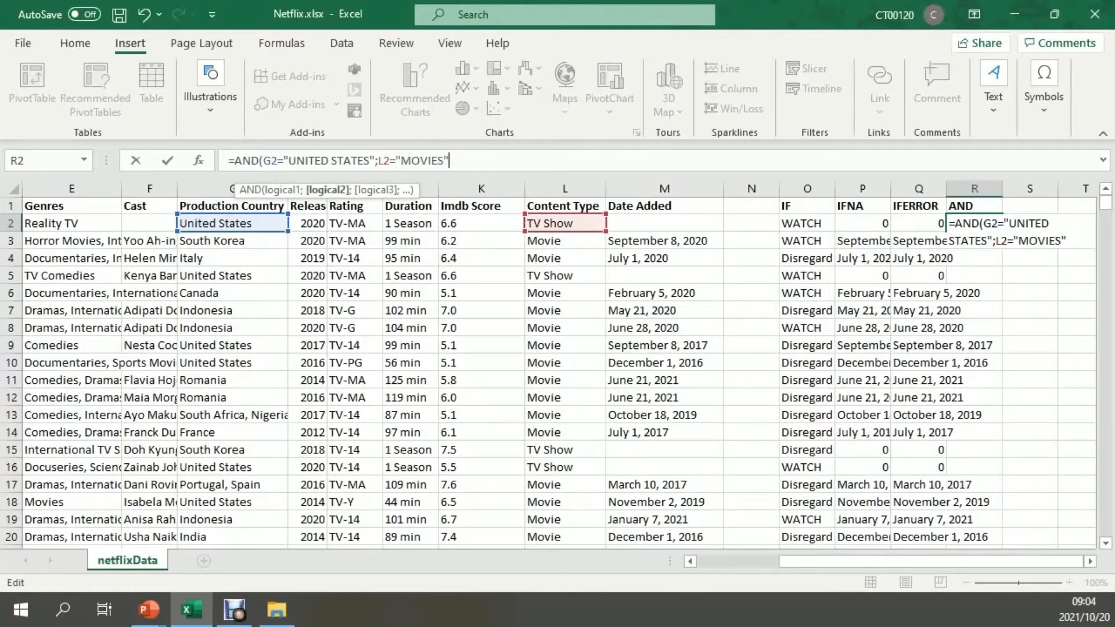
pyautogui.write(')')
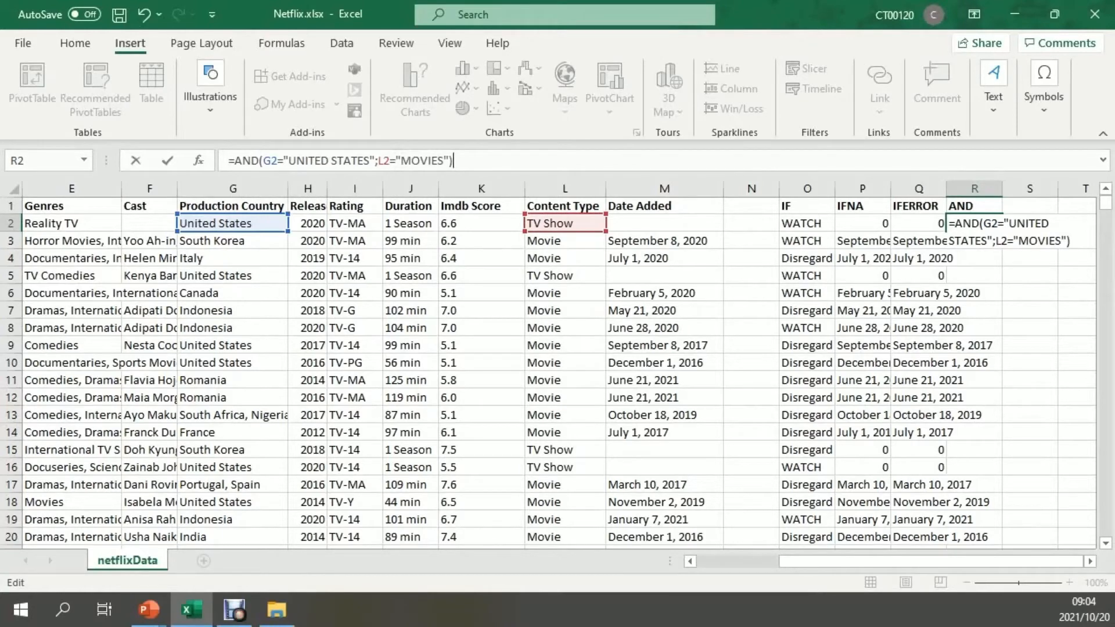
pyautogui.press('Return')
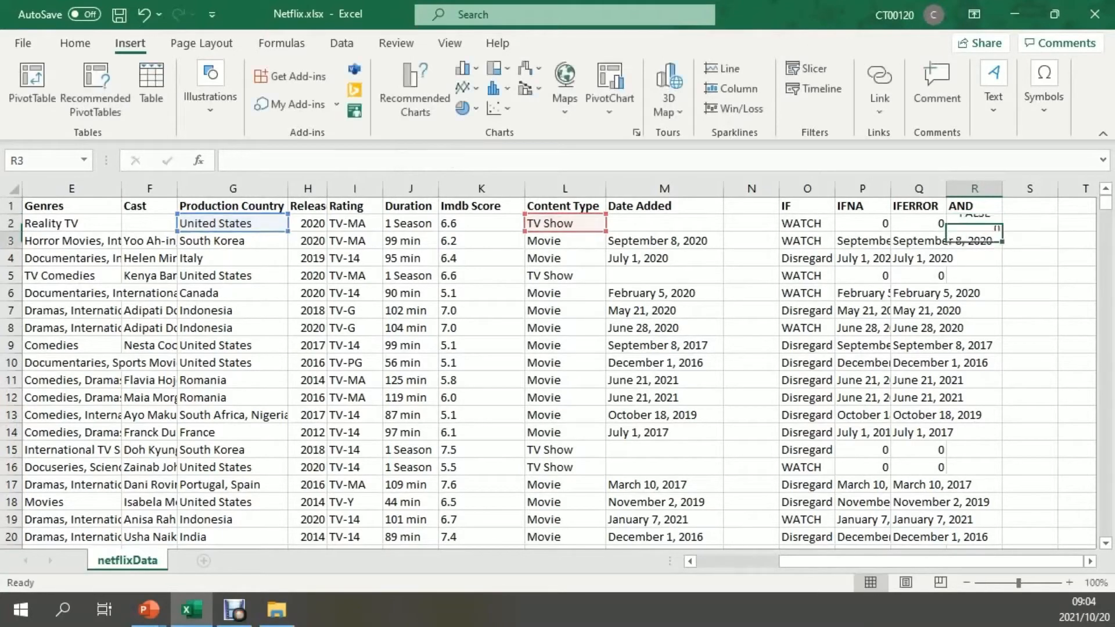
pyautogui.click(975, 224)
pyautogui.moveTo(1002, 232); pyautogui.dragTo(1002, 546)
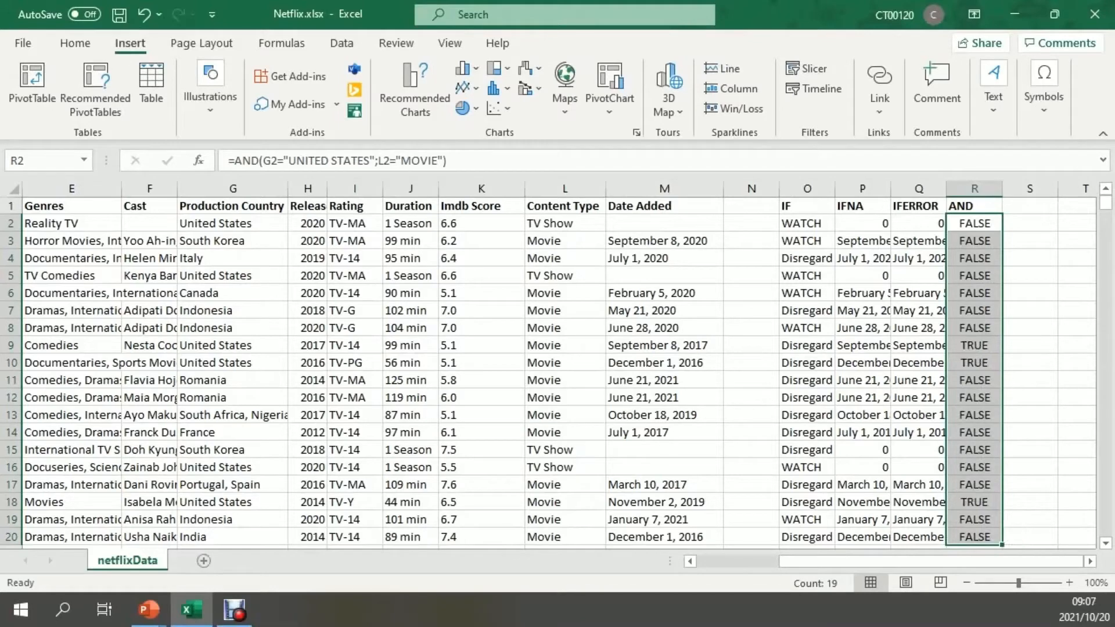
# Step: Enter the heading "OR," in S1, next to the AND column
pyautogui.click(1031, 206)
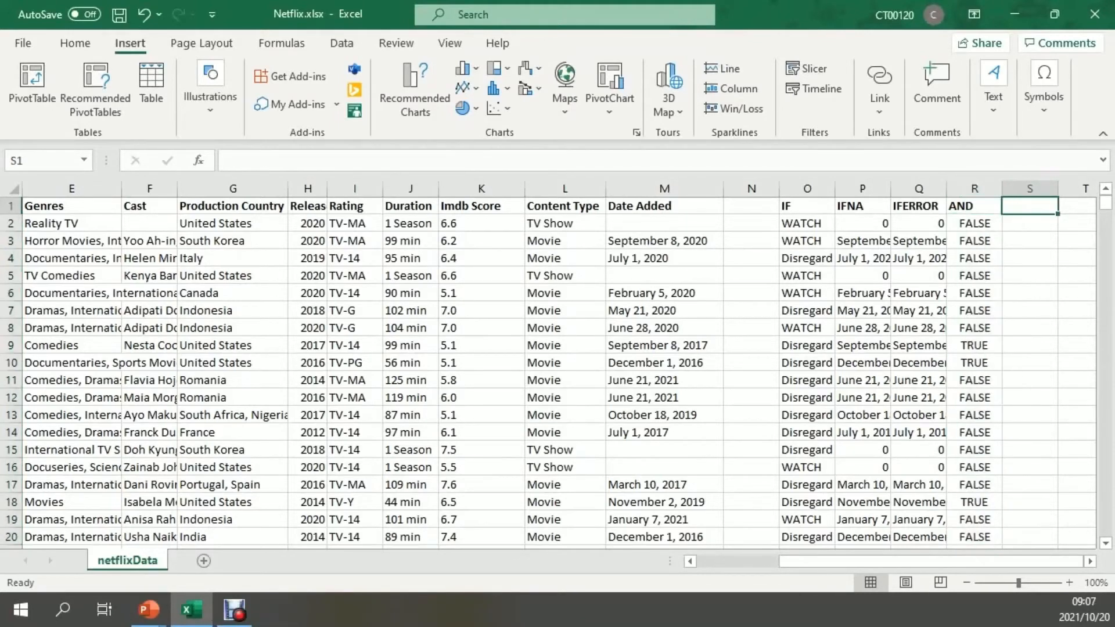
pyautogui.write('OR')
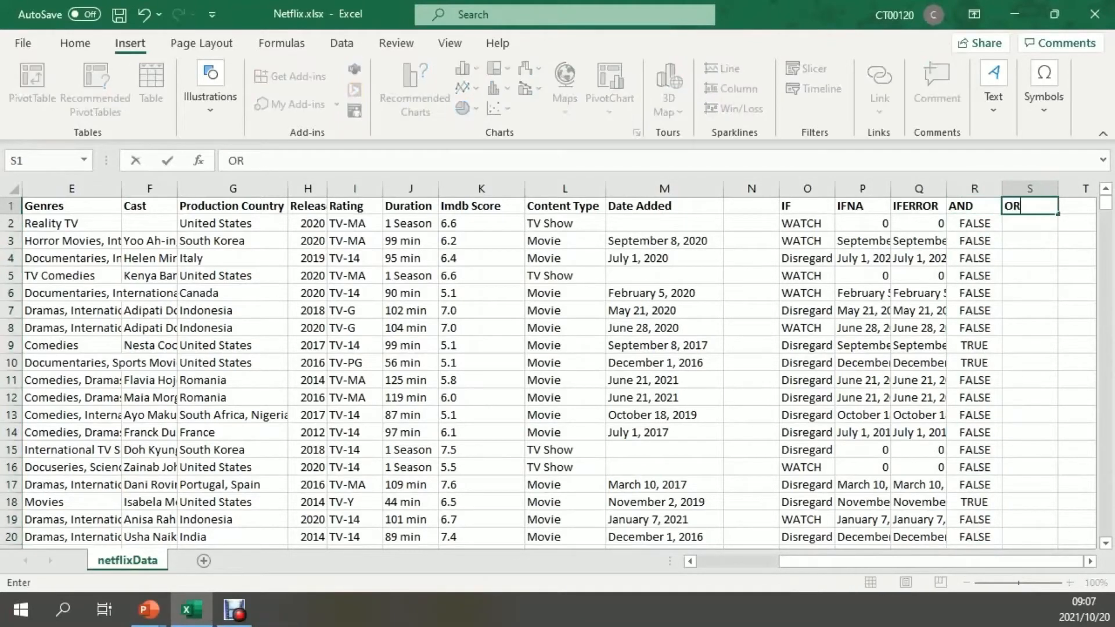
pyautogui.write(',')
pyautogui.press('Return')
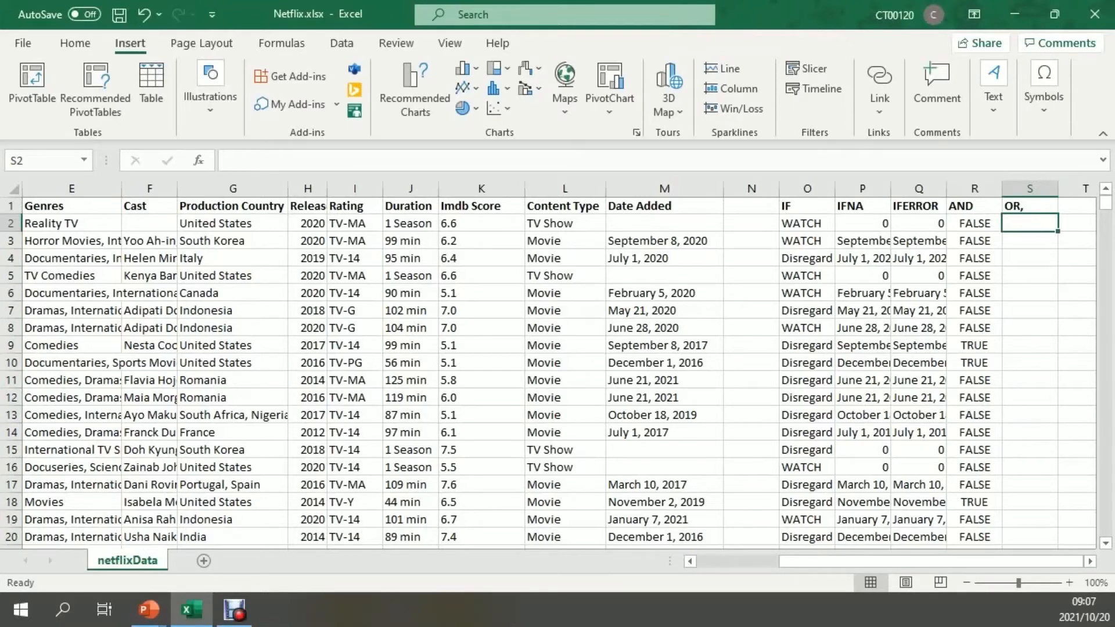
# Step: Enter the formula =OR(H2>=2020;K2>=7) in S2 and fill it down the column to row 22
pyautogui.write('=')
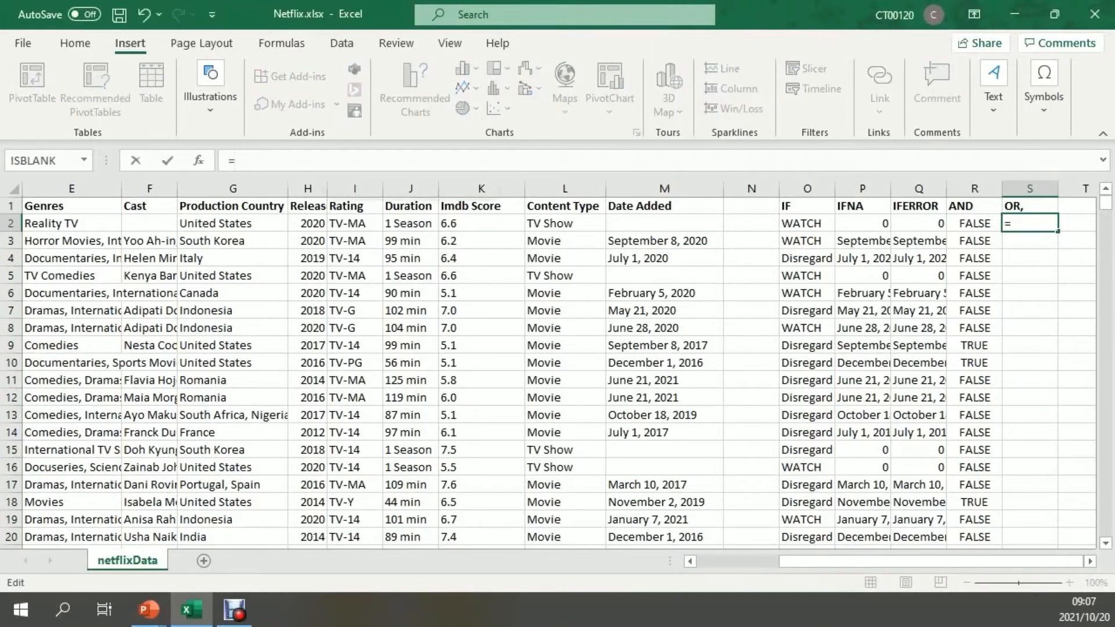
pyautogui.write('OR(')
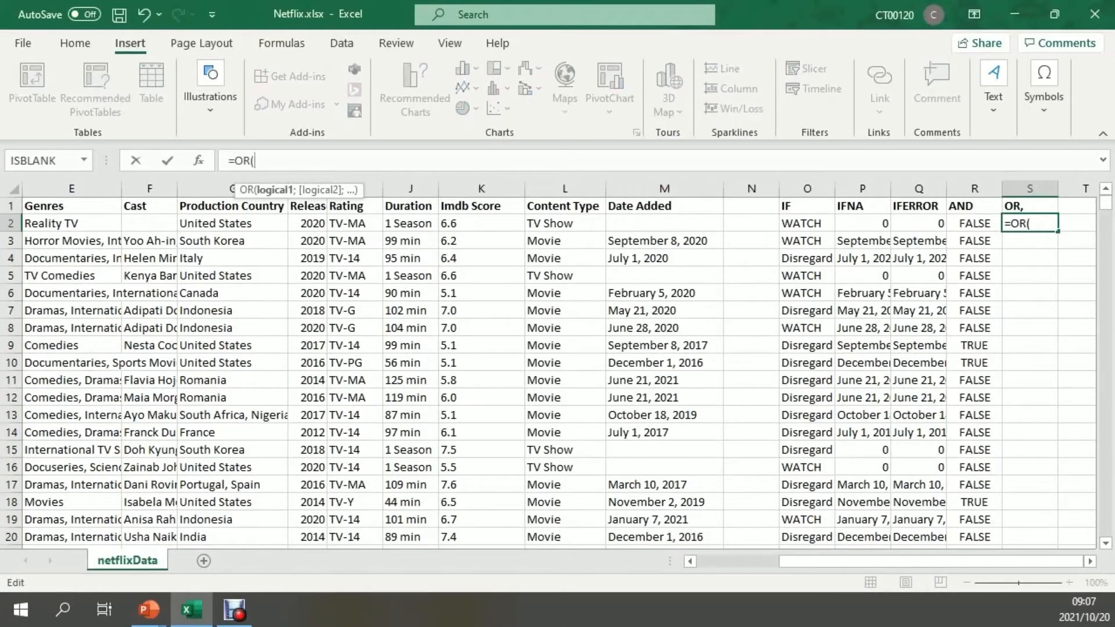
pyautogui.click(308, 223)
pyautogui.write('>')
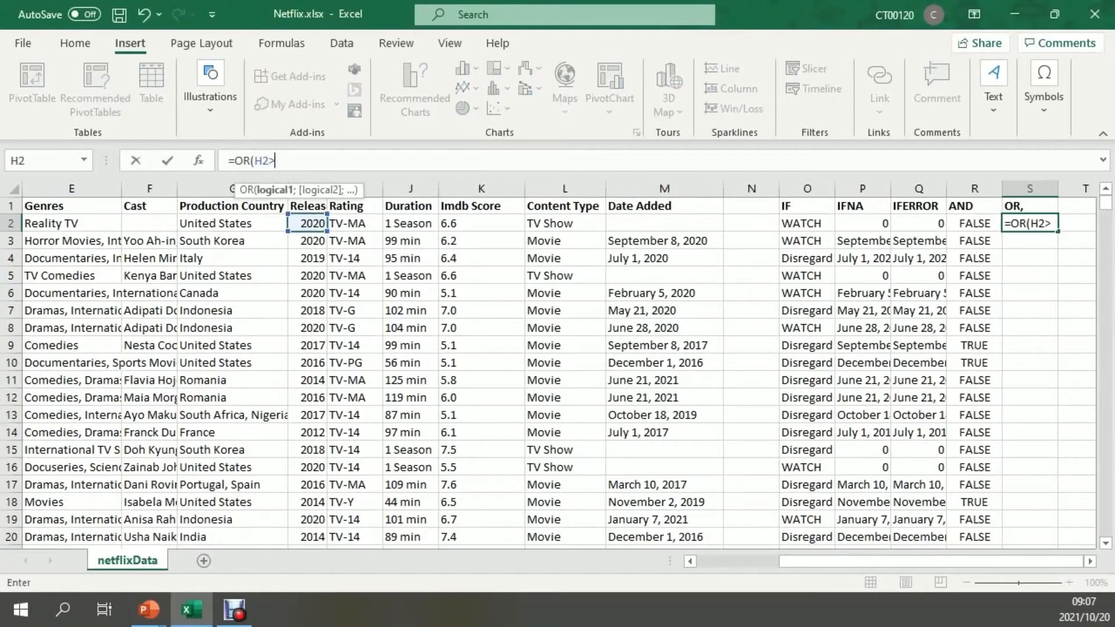
pyautogui.write('=2020;')
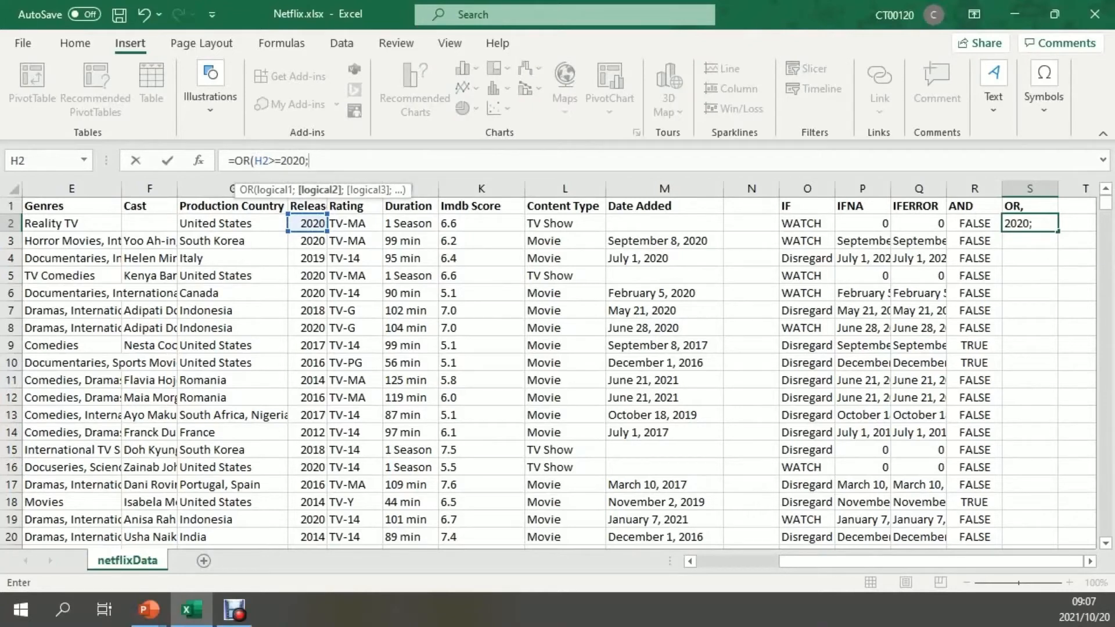
pyautogui.click(481, 223)
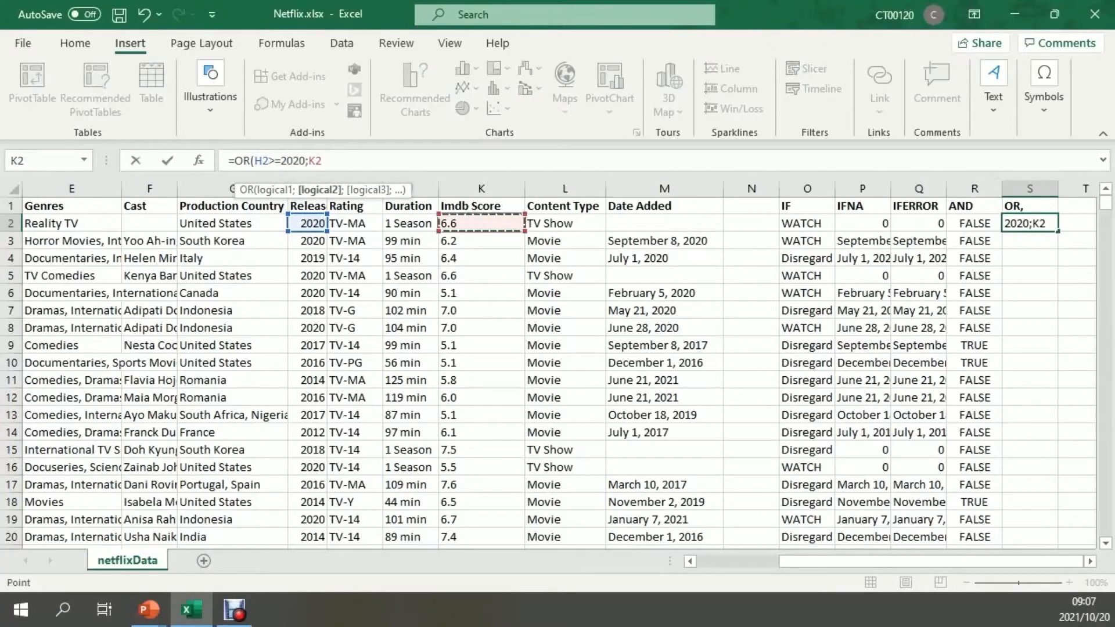
pyautogui.write('>=7)')
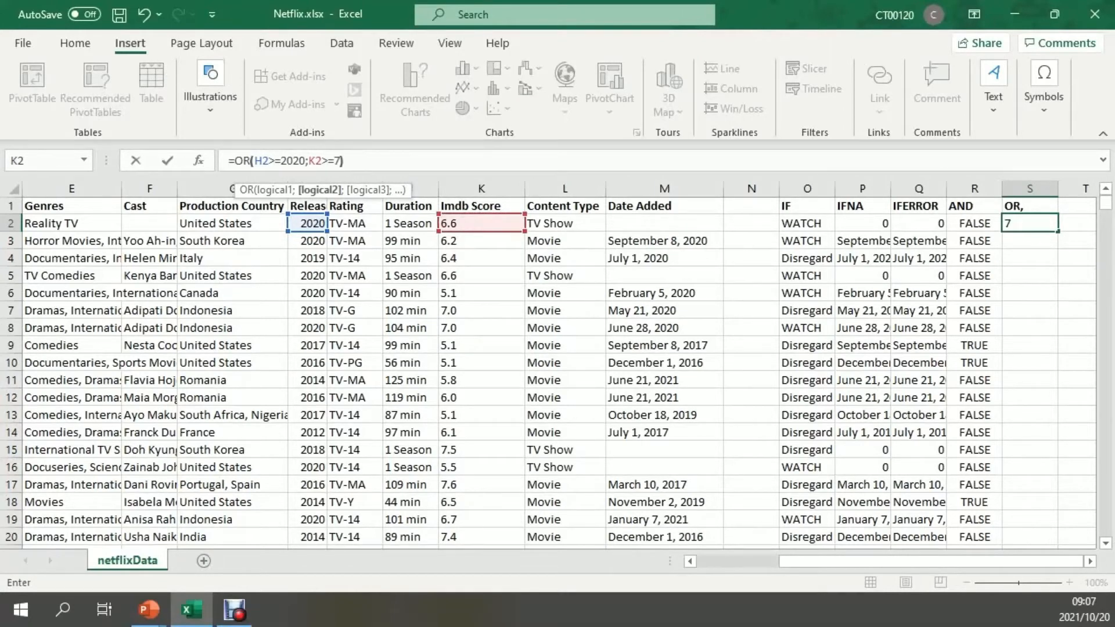
pyautogui.press('Return')
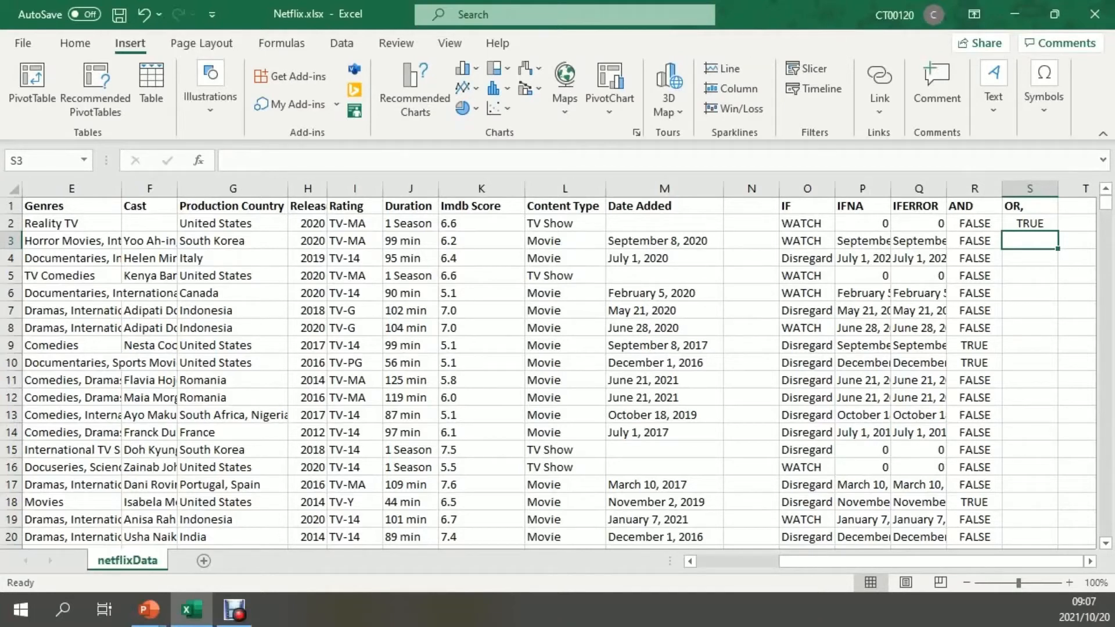
pyautogui.press('Up')
pyautogui.moveTo(1058, 232); pyautogui.dragTo(1058, 528)
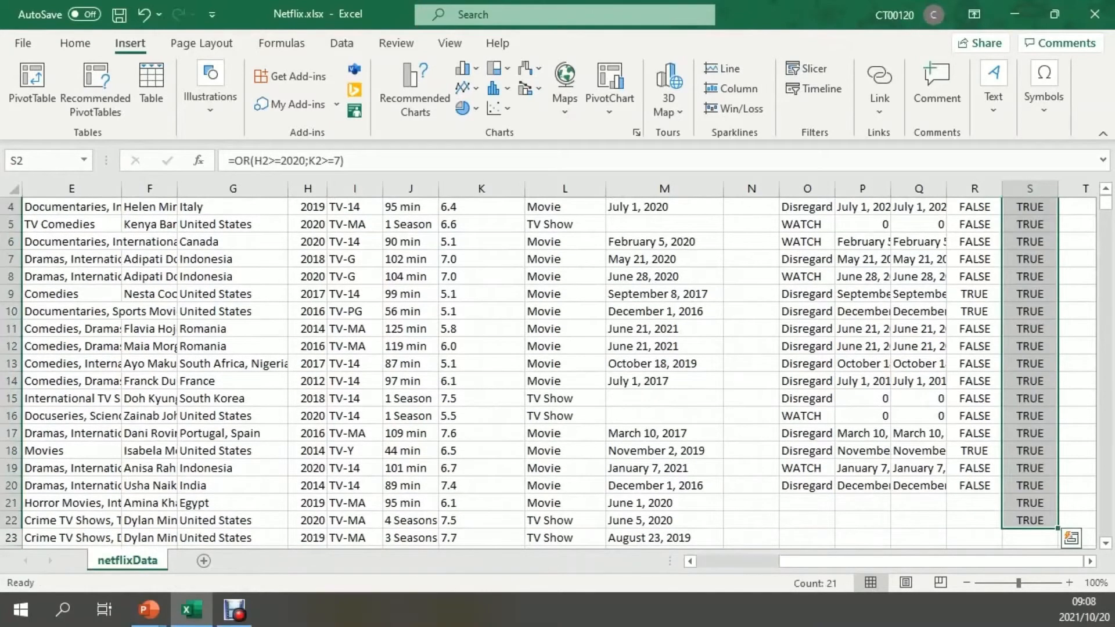
pyautogui.scroll(1, 546, 372)
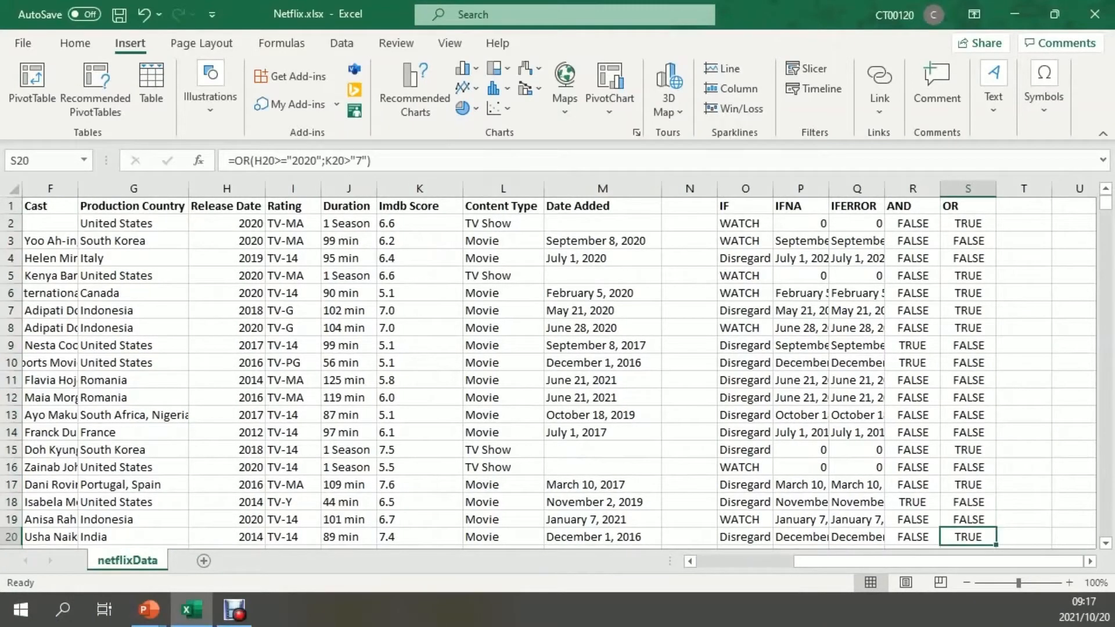
pyautogui.click(912, 206)
pyautogui.click(968, 207)
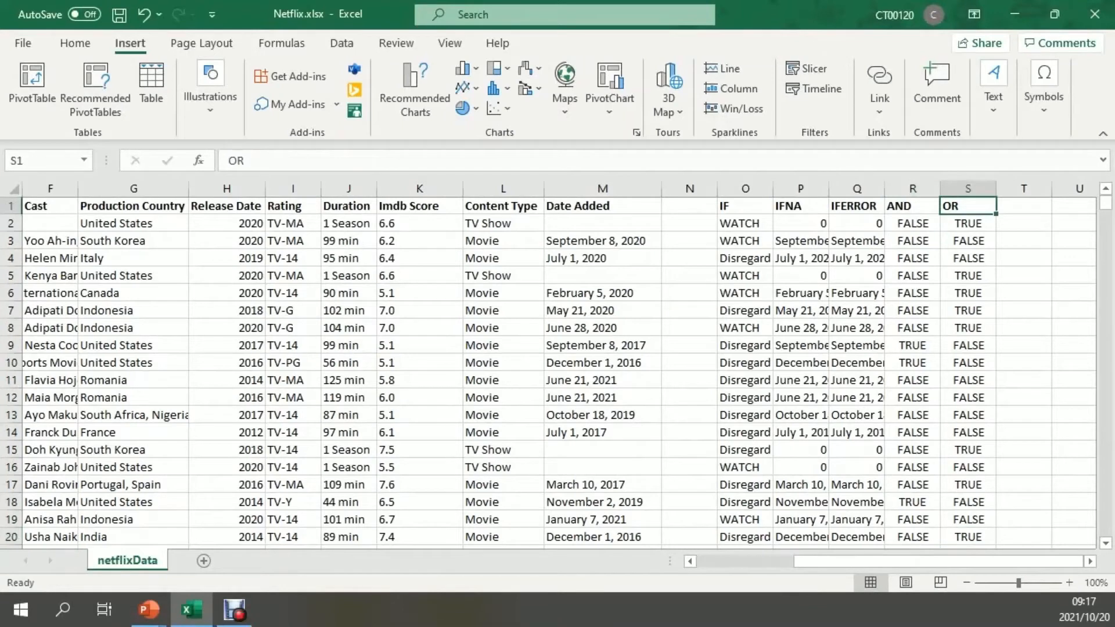
pyautogui.click(969, 224)
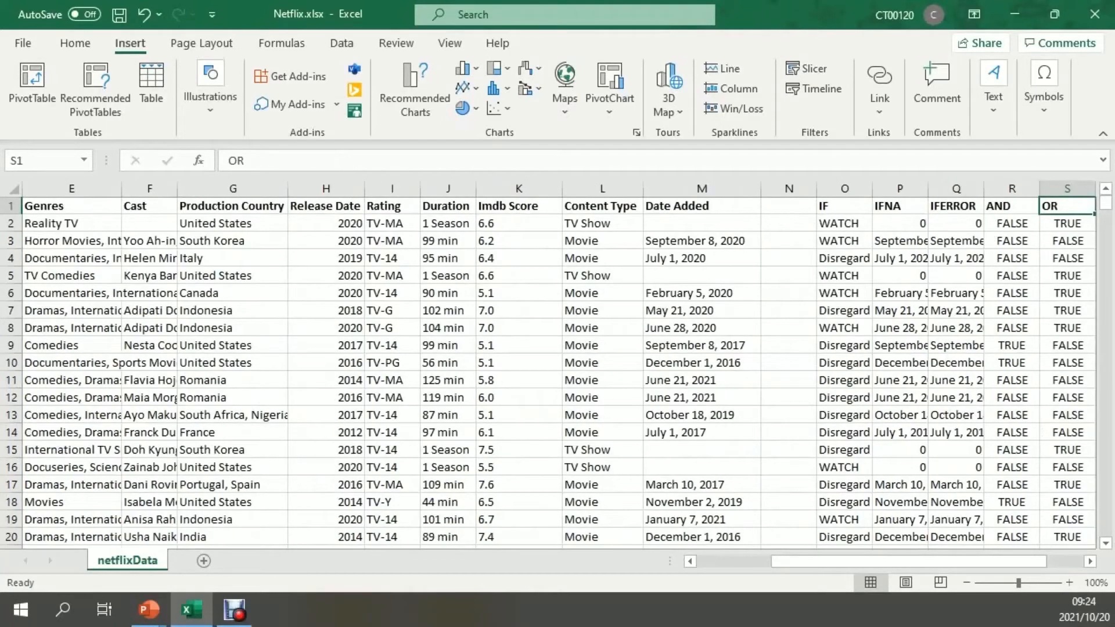
# Step: Enter the heading VLOOKUP in T1 and copy the Show Id of #realityhigh from A9 into T2
pyautogui.hscroll(3, 552, 360)
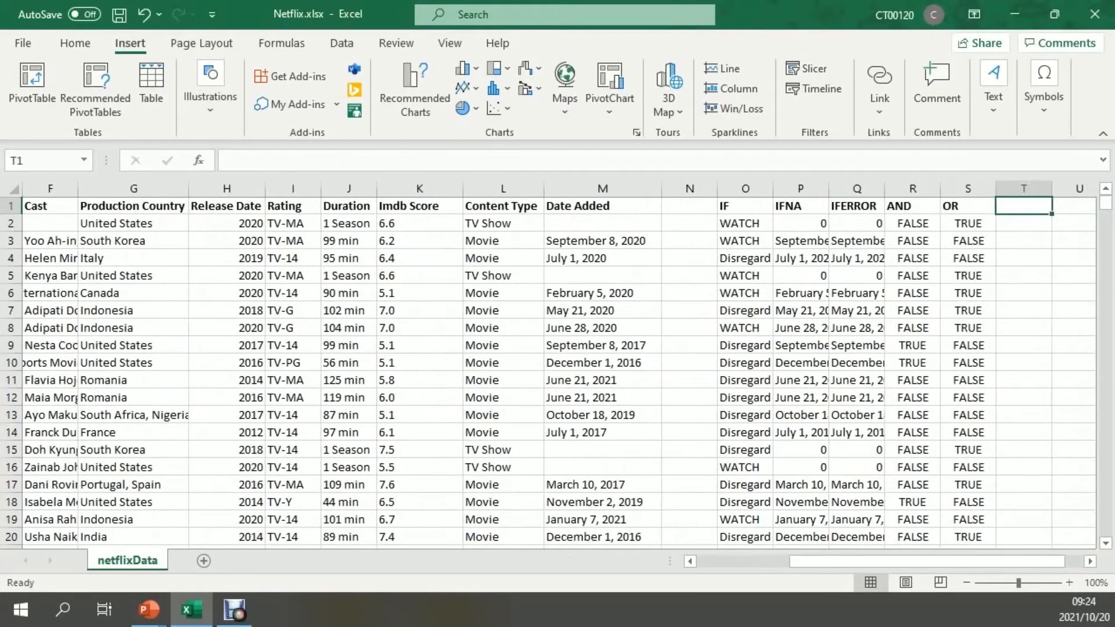
pyautogui.write('VLOOKUP')
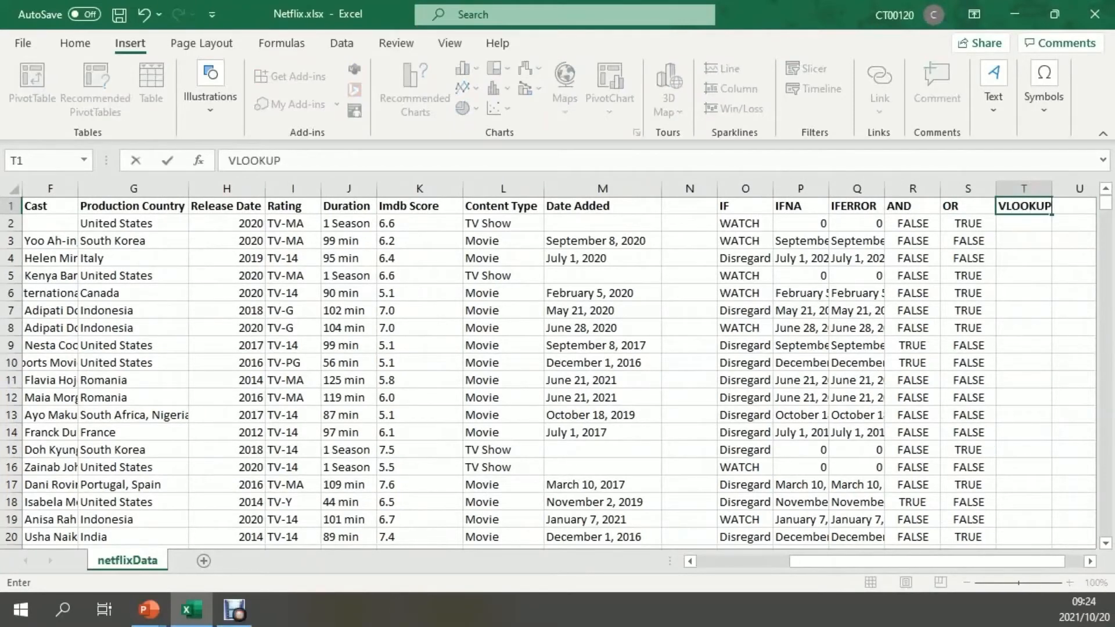
pyautogui.moveTo(1006, 561); pyautogui.dragTo(910, 562)
pyautogui.doubleClick(87, 345)
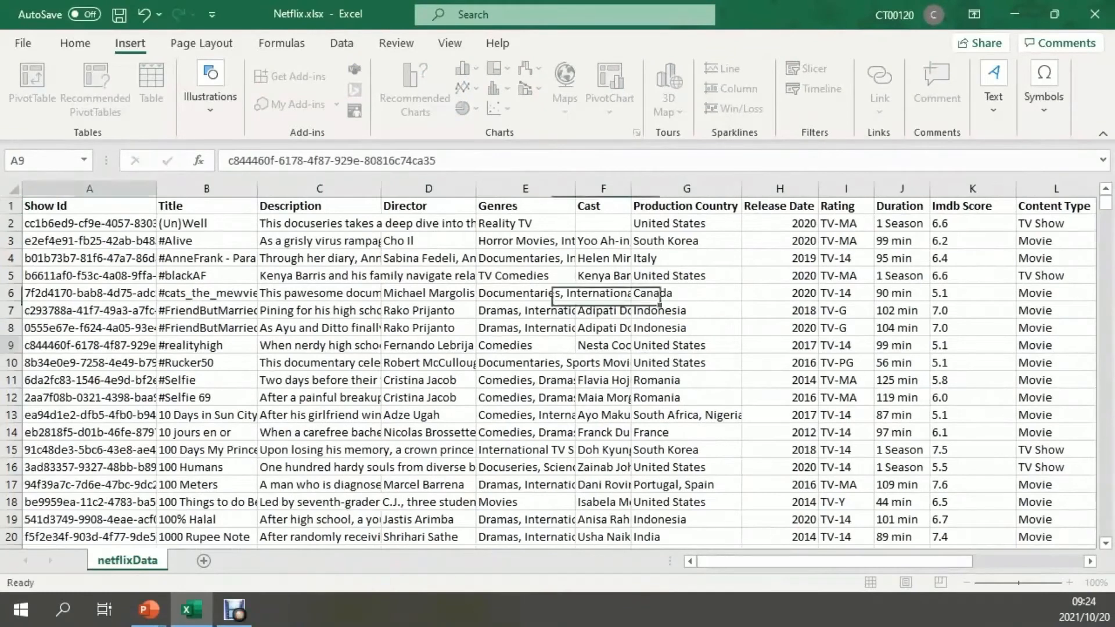
pyautogui.moveTo(436, 160); pyautogui.dragTo(275, 160)
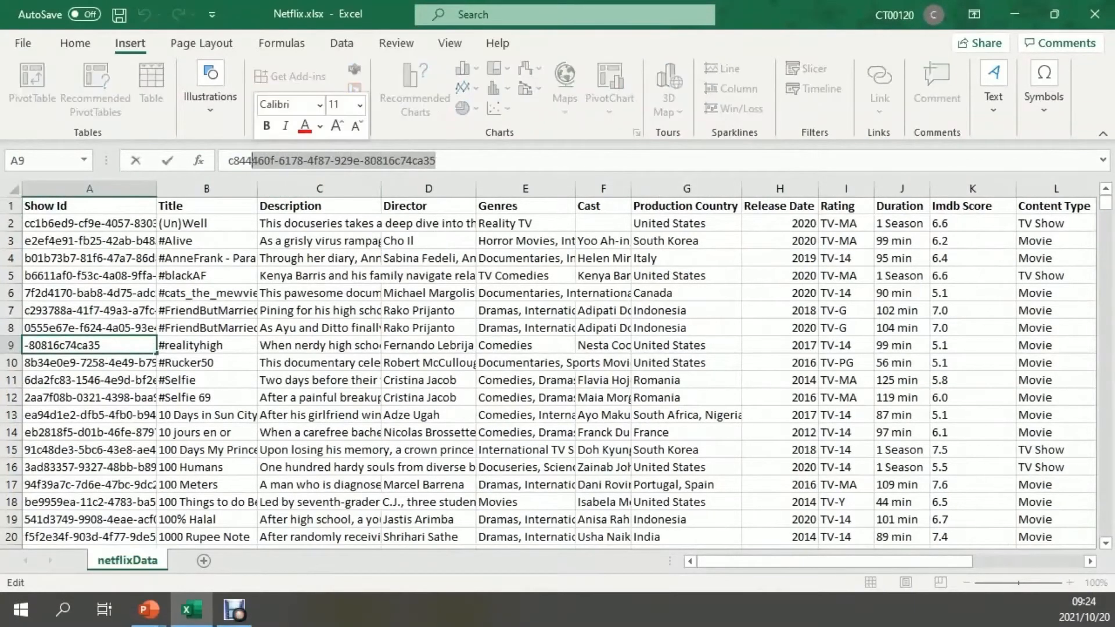
pyautogui.moveTo(436, 160); pyautogui.dragTo(228, 160)
pyautogui.hotkey('ctrl', 'c')
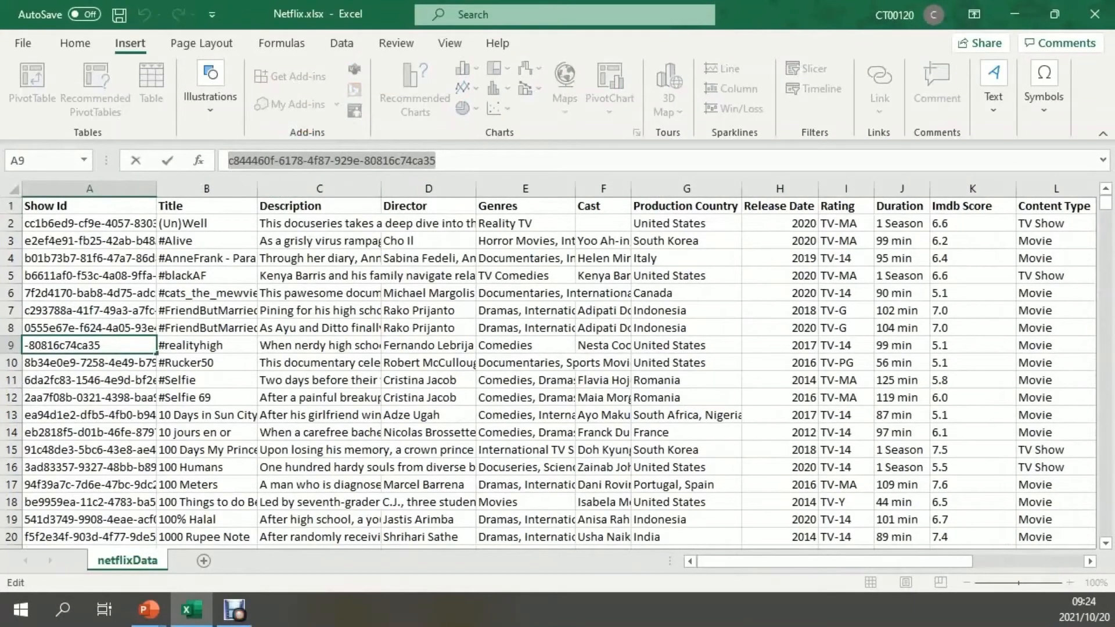
pyautogui.hscroll(3, 558, 372)
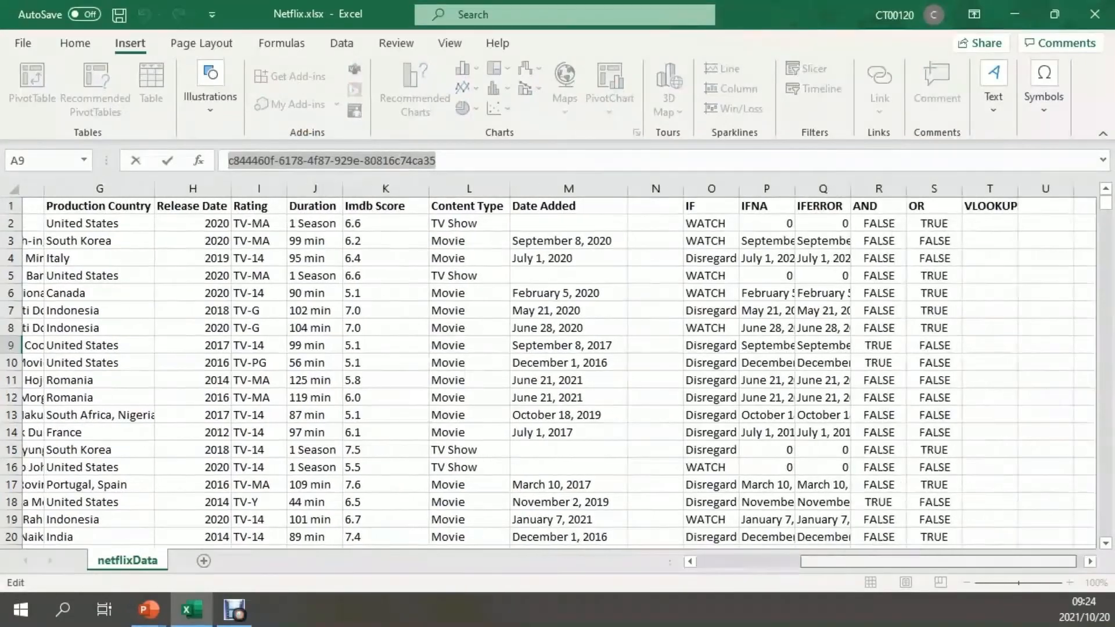
pyautogui.click(968, 224)
pyautogui.hotkey('ctrl', 'v')
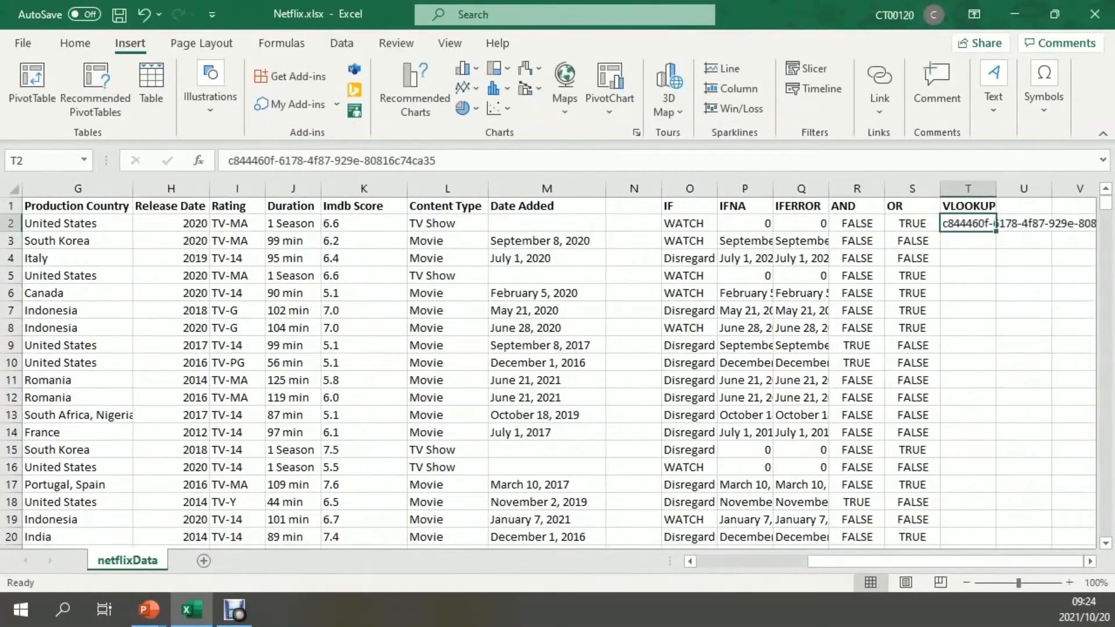
# Step: Copy the Show Id of 100 Humans from A16 into T3 under the VLOOKUP heading
pyautogui.moveTo(935, 561); pyautogui.dragTo(821, 562)
pyautogui.click(87, 467)
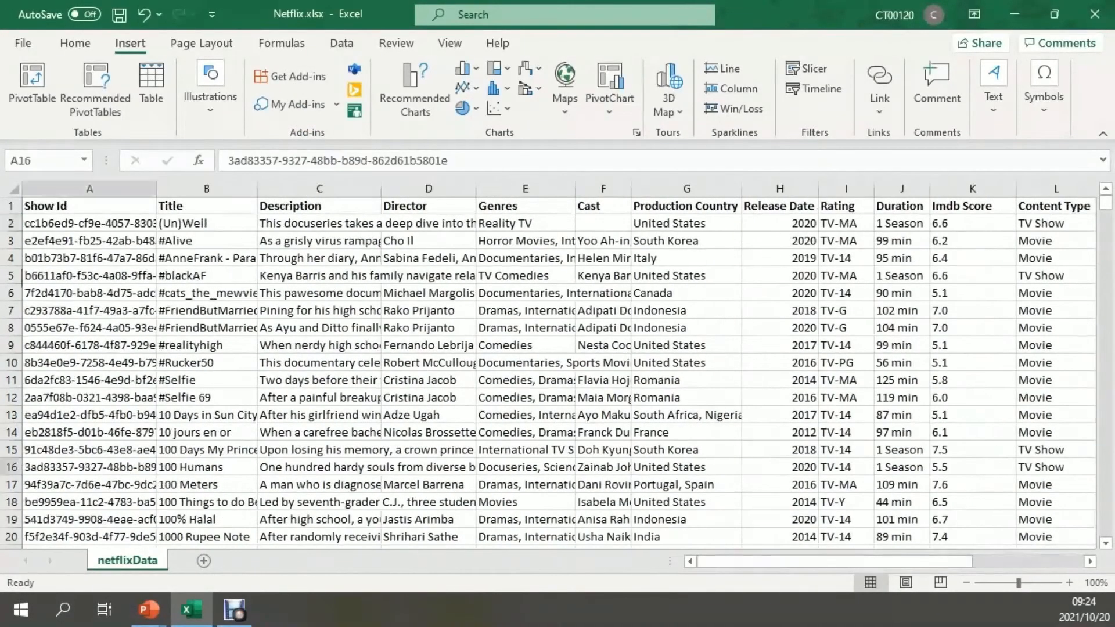
pyautogui.moveTo(448, 160); pyautogui.dragTo(227, 160)
pyautogui.hotkey('ctrl', 'c')
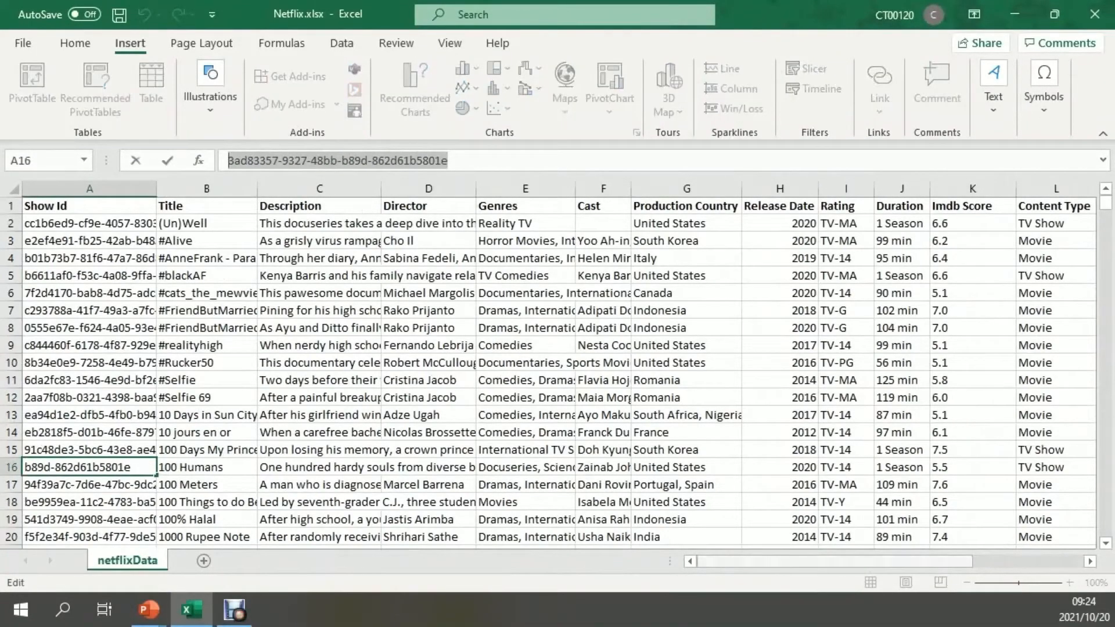
pyautogui.moveTo(795, 562); pyautogui.dragTo(907, 562)
pyautogui.click(968, 241)
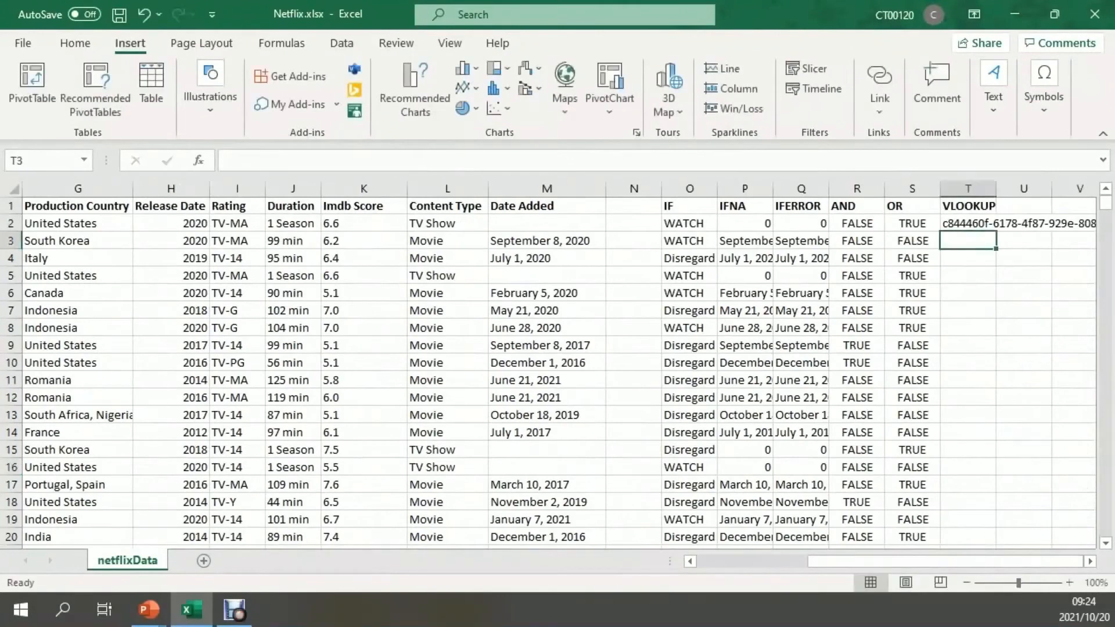
pyautogui.hotkey('ctrl', 'v')
# Step: Copy the Show Id of 100% Halal from A19 into T4 under the VLOOKUP heading
pyautogui.moveTo(987, 562); pyautogui.dragTo(872, 562)
pyautogui.click(89, 520)
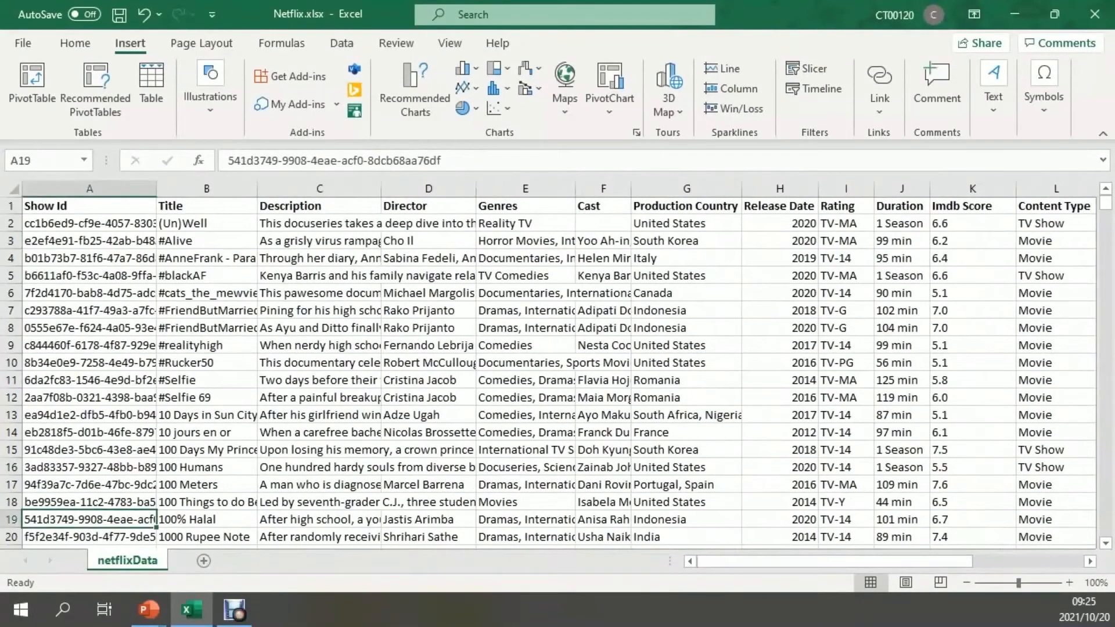
pyautogui.hotkey('ctrl', 'c')
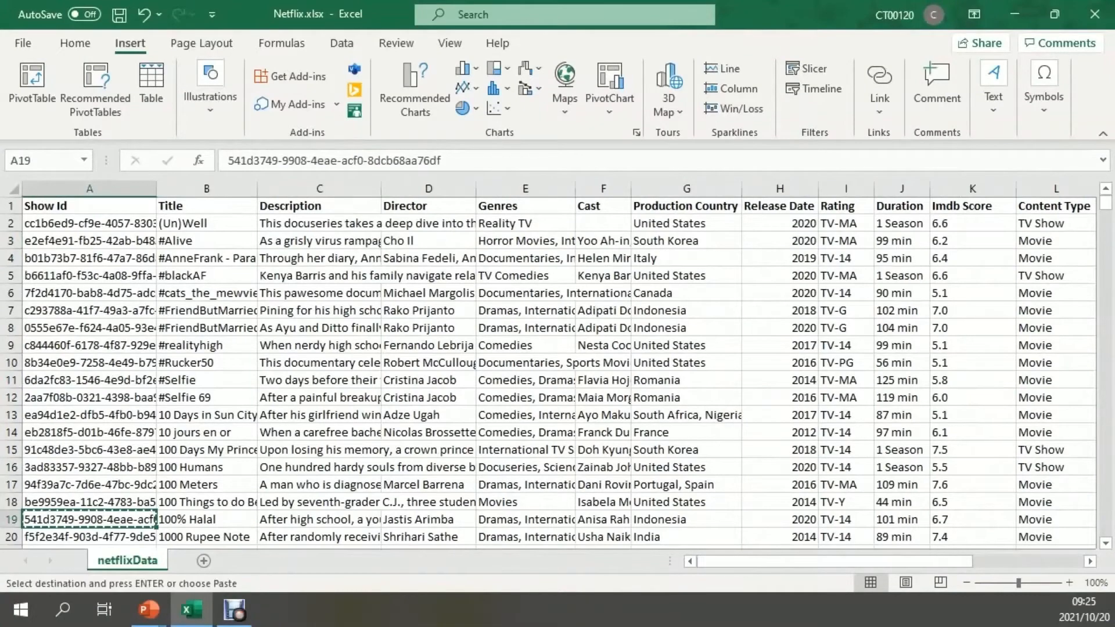
pyautogui.moveTo(705, 562); pyautogui.dragTo(813, 562)
pyautogui.click(968, 258)
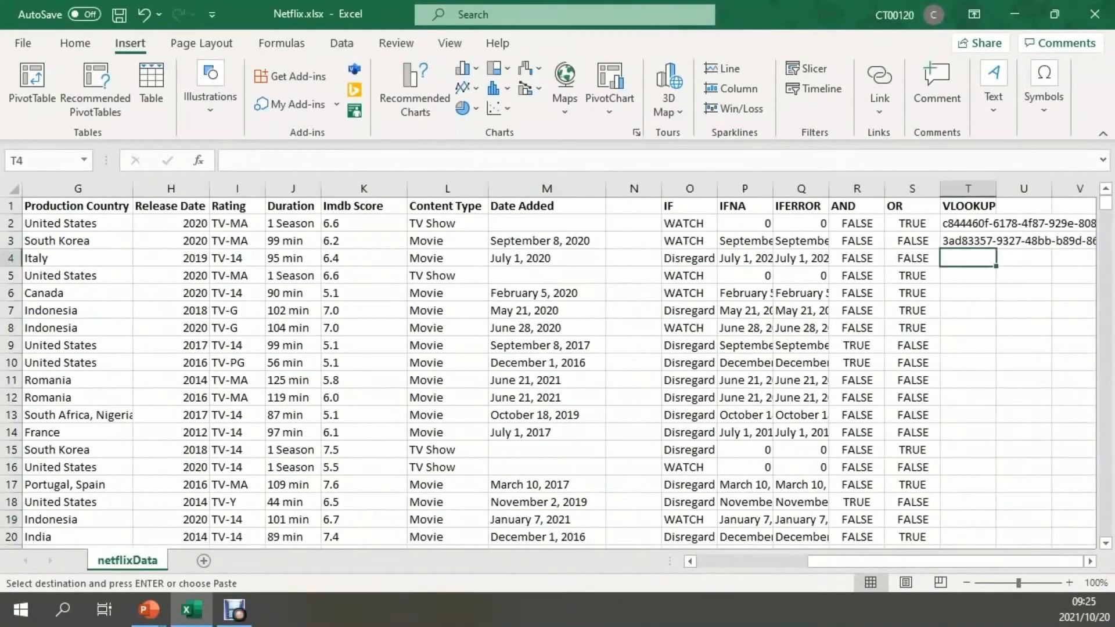
pyautogui.hotkey('ctrl', 'v')
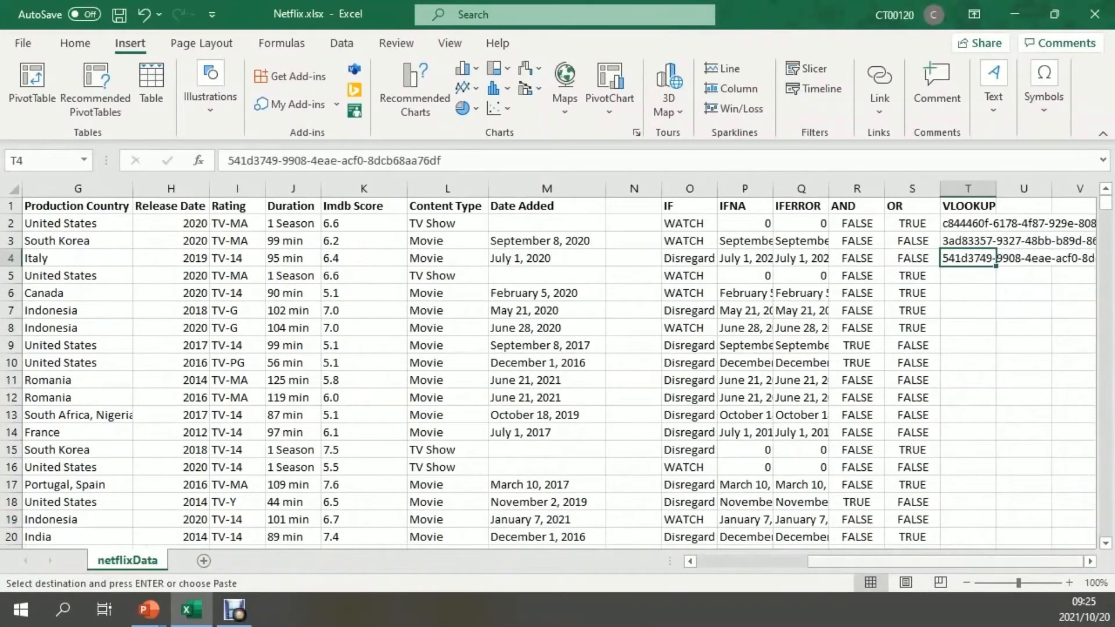
# Step: Enter the formula =VLOOKUP(T2;A1:M5968;2;FALSE) in U2 to look up the title for the copied Show Id
pyautogui.click(1024, 224)
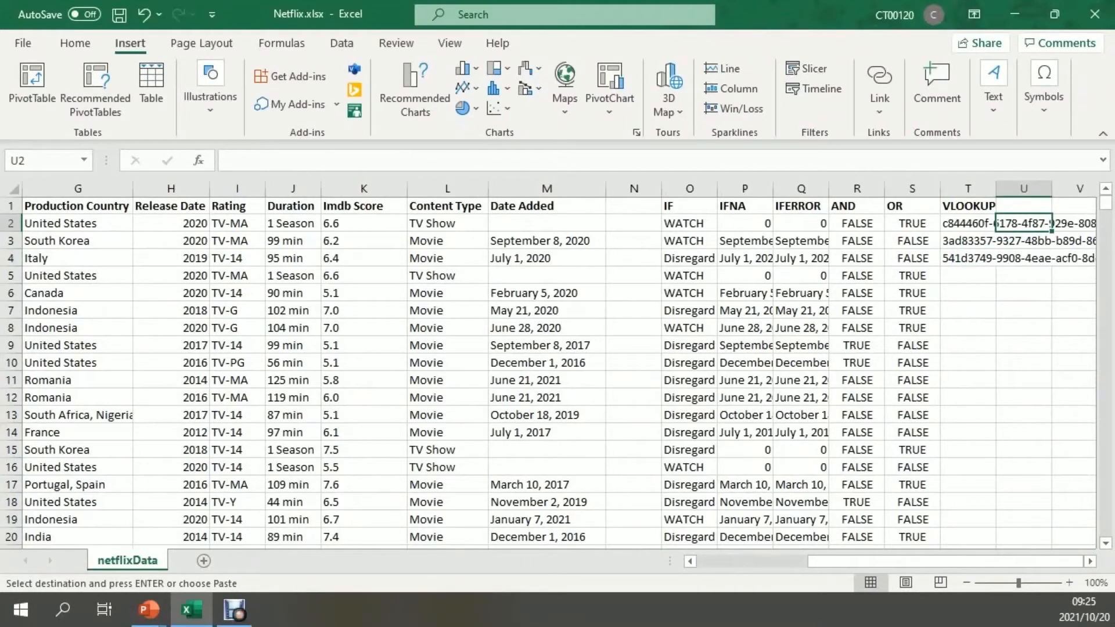
pyautogui.write('=')
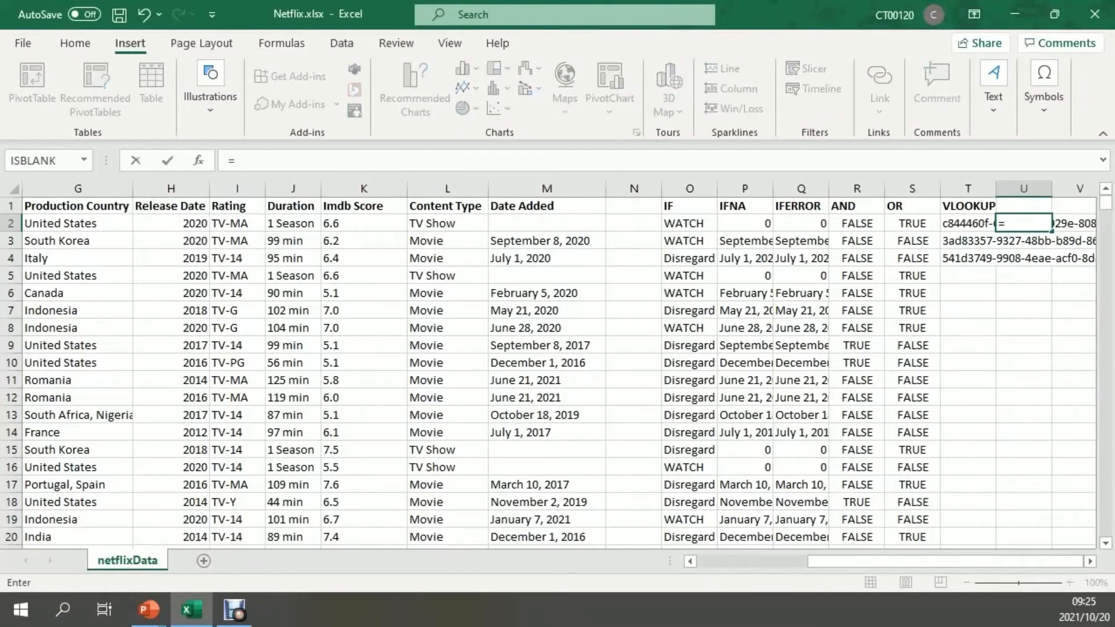
pyautogui.write('V')
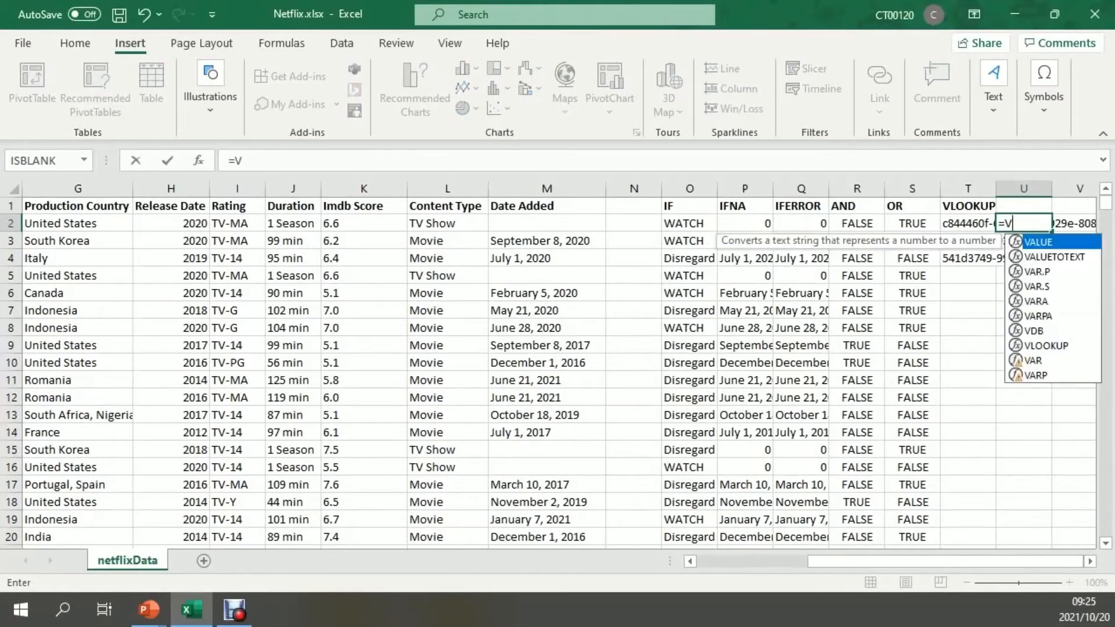
pyautogui.write('LOOK')
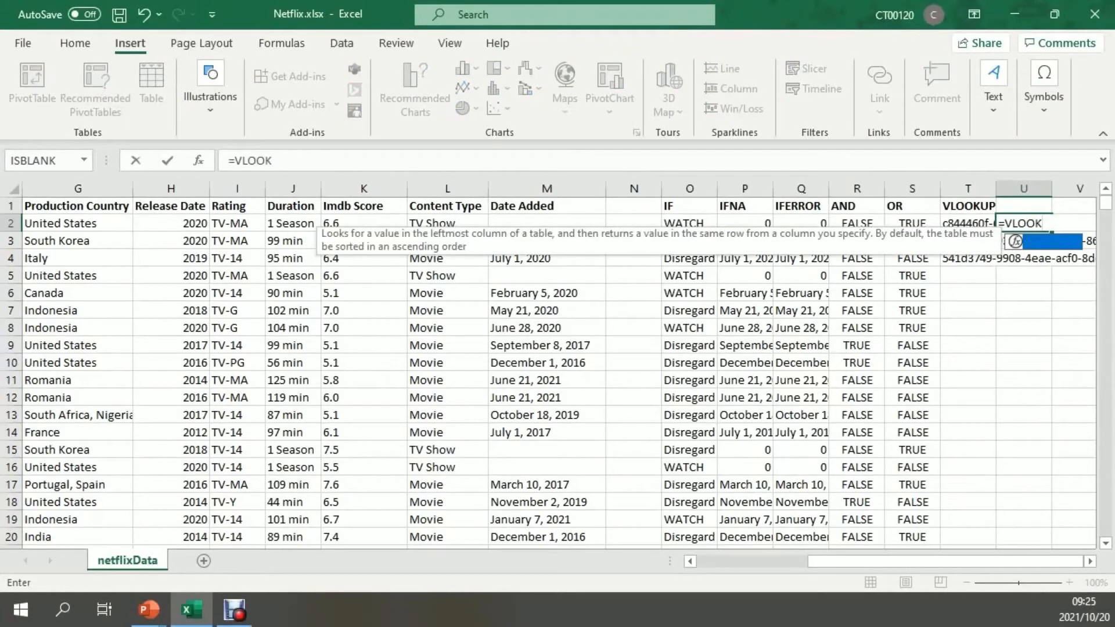
pyautogui.write('UP(')
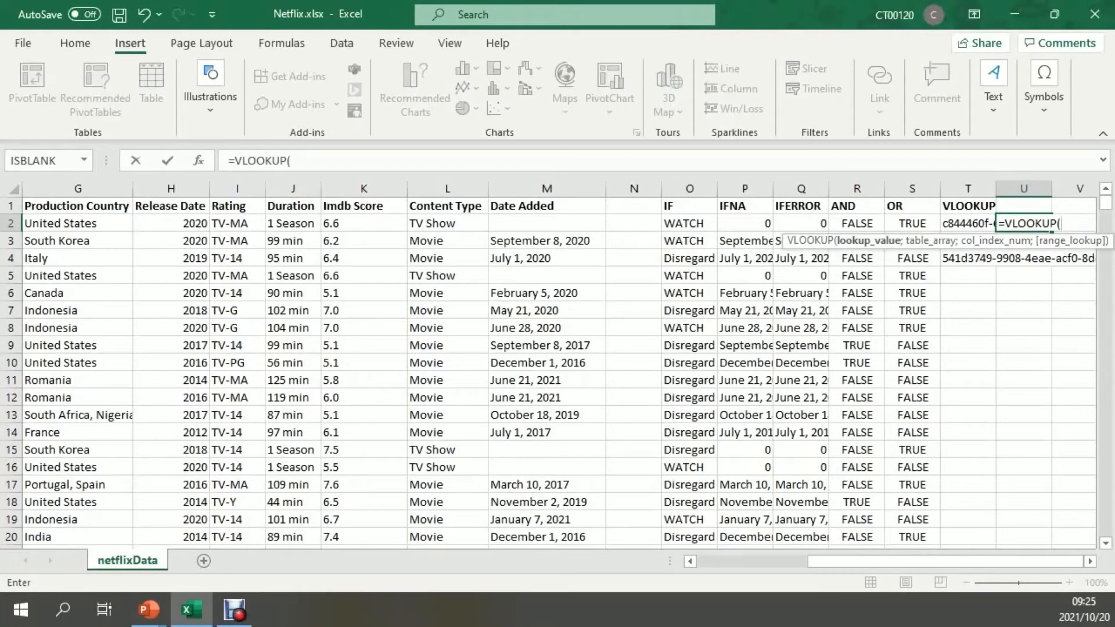
pyautogui.click(968, 223)
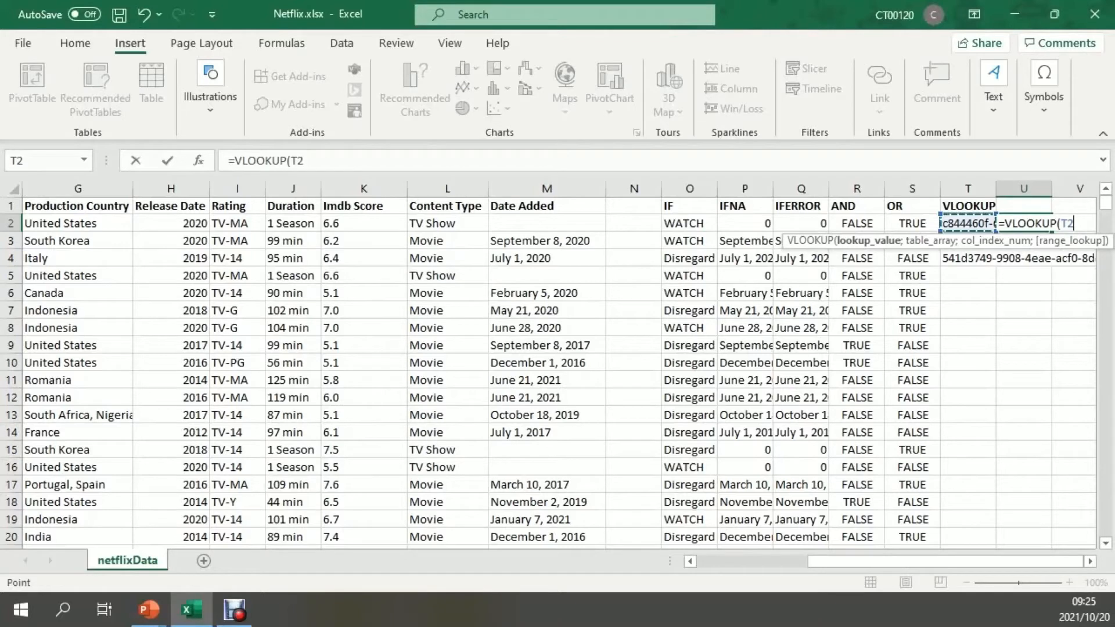
pyautogui.write(';')
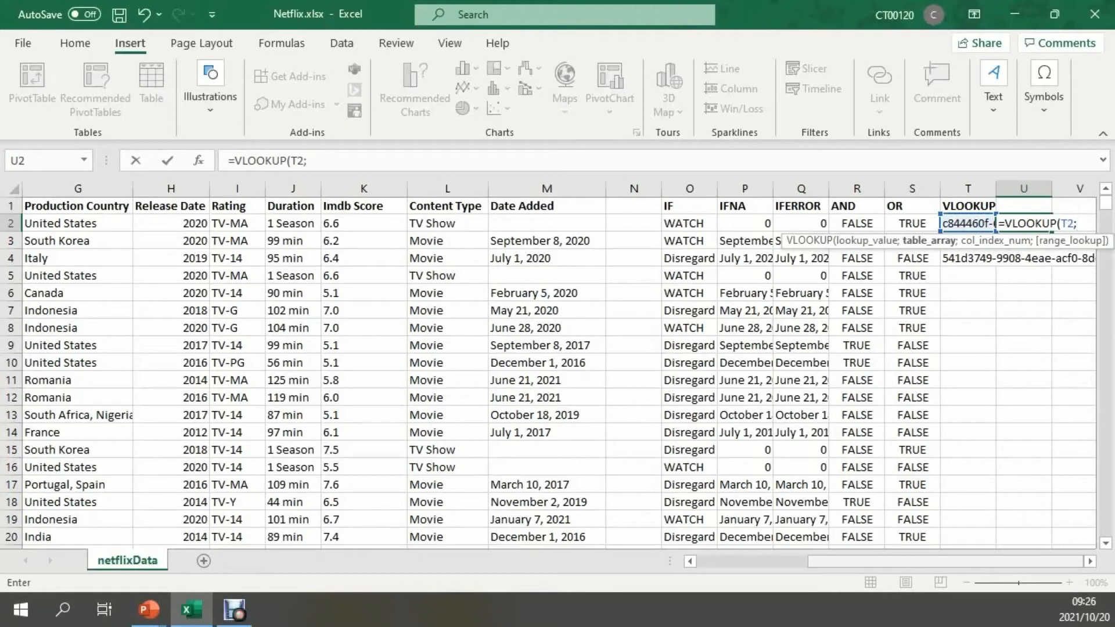
pyautogui.write('A1:M')
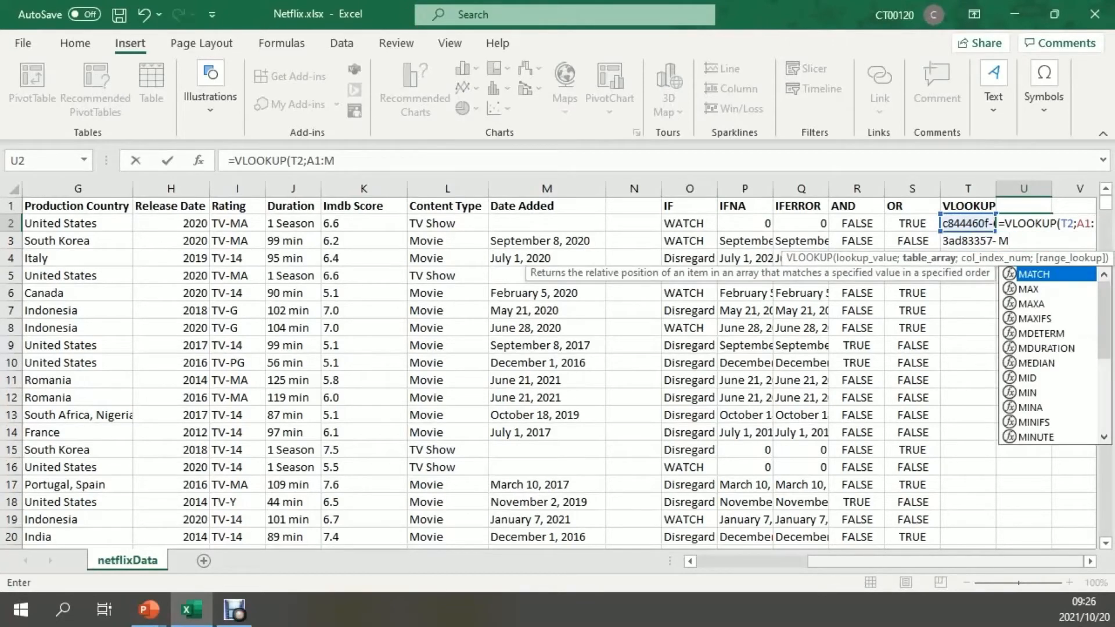
pyautogui.write('5')
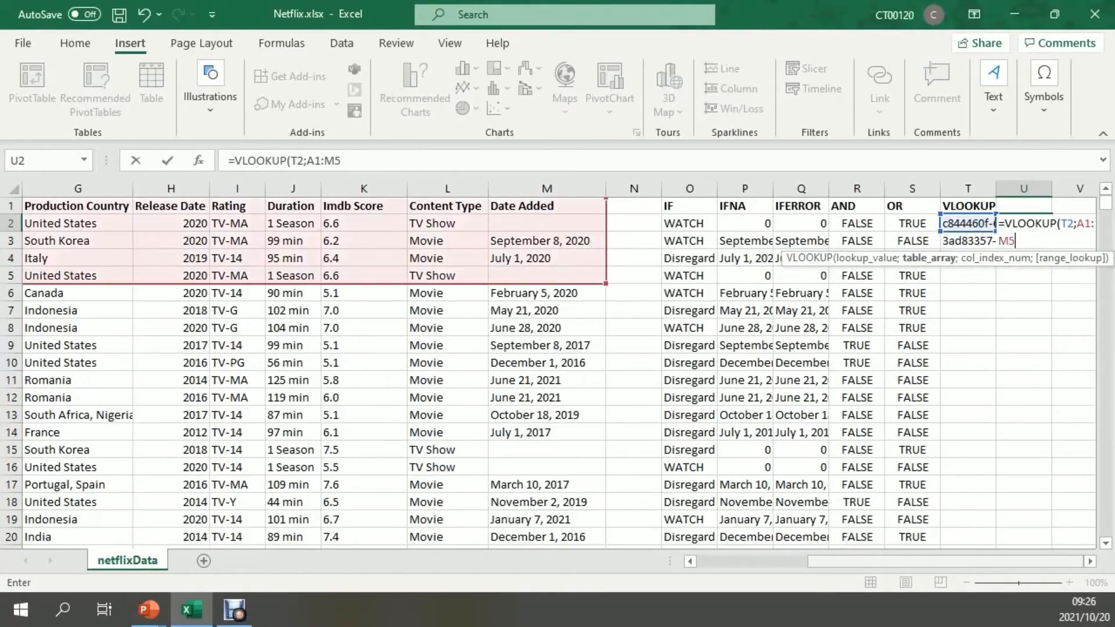
pyautogui.write('968')
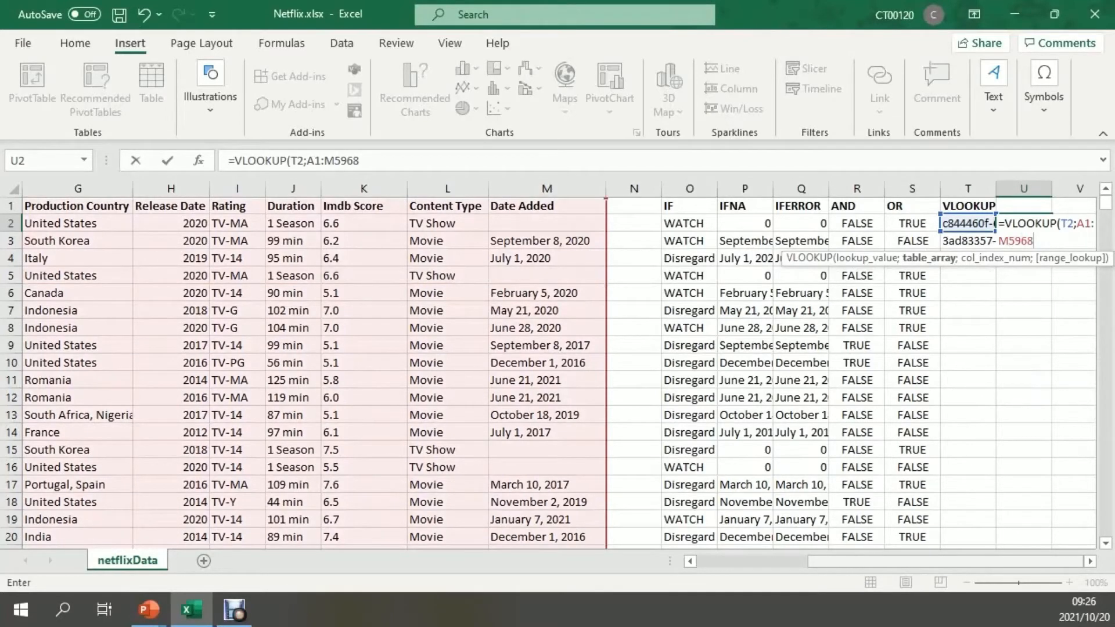
pyautogui.write(';')
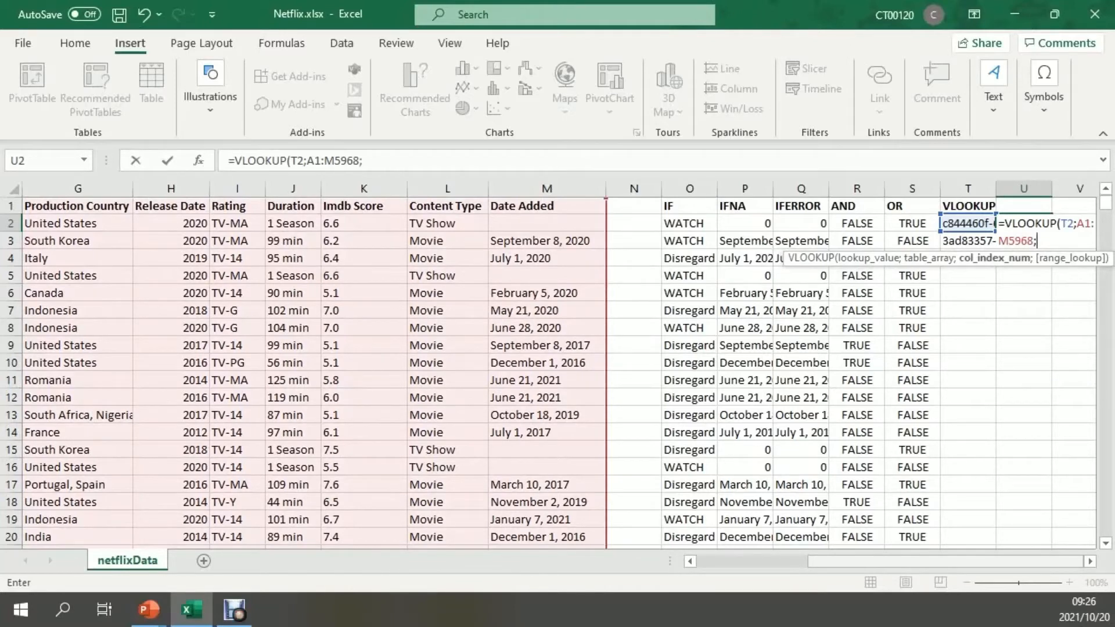
pyautogui.write('2;FALSE')
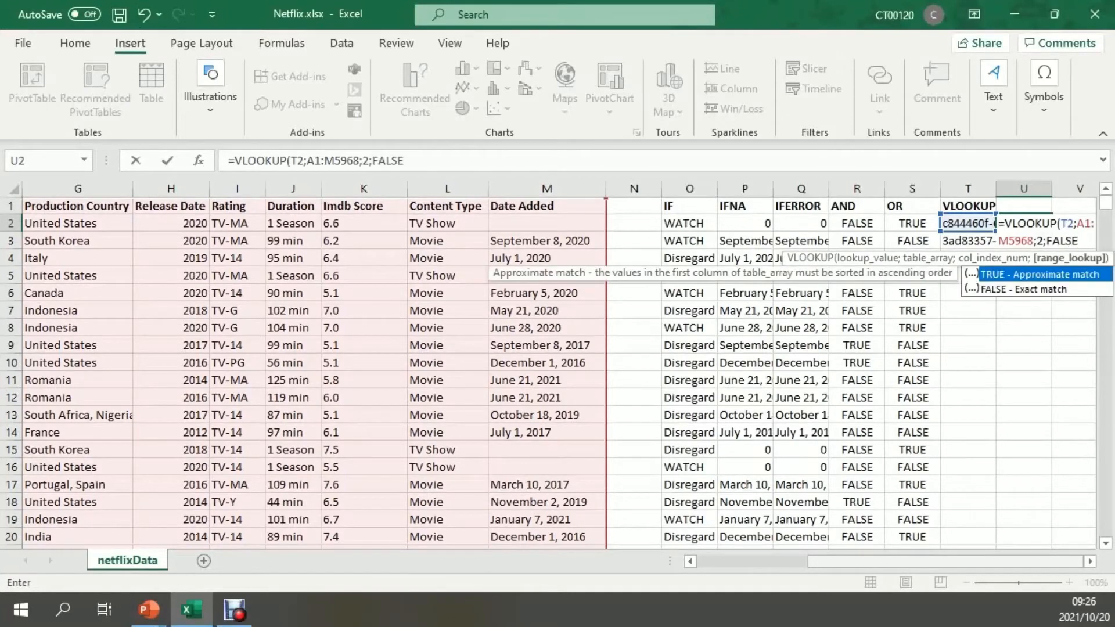
pyautogui.write(')')
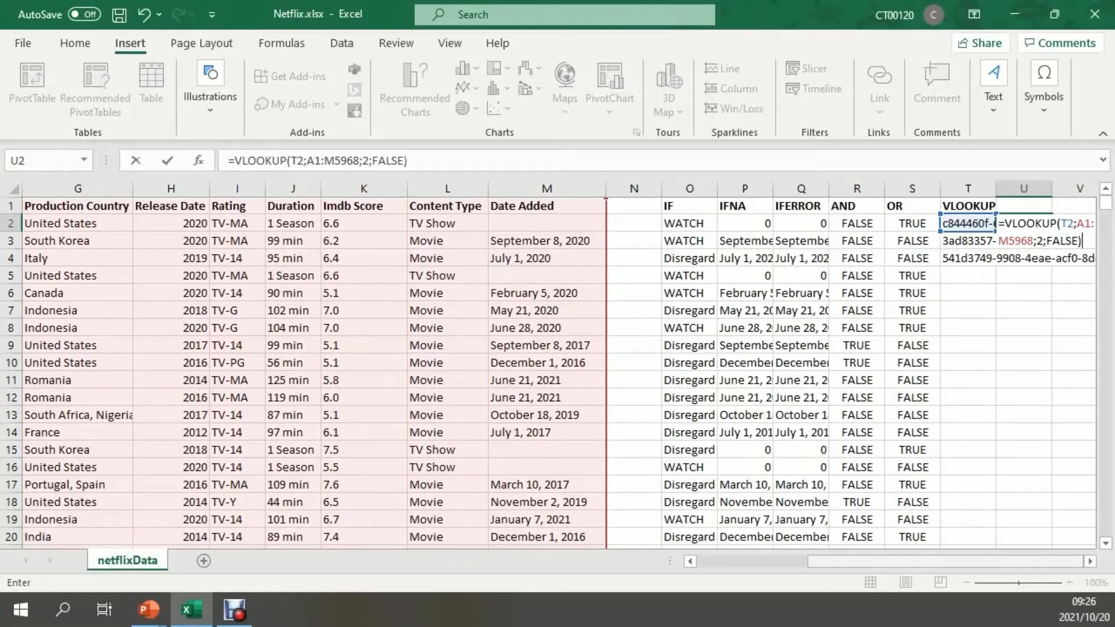
pyautogui.press('Return')
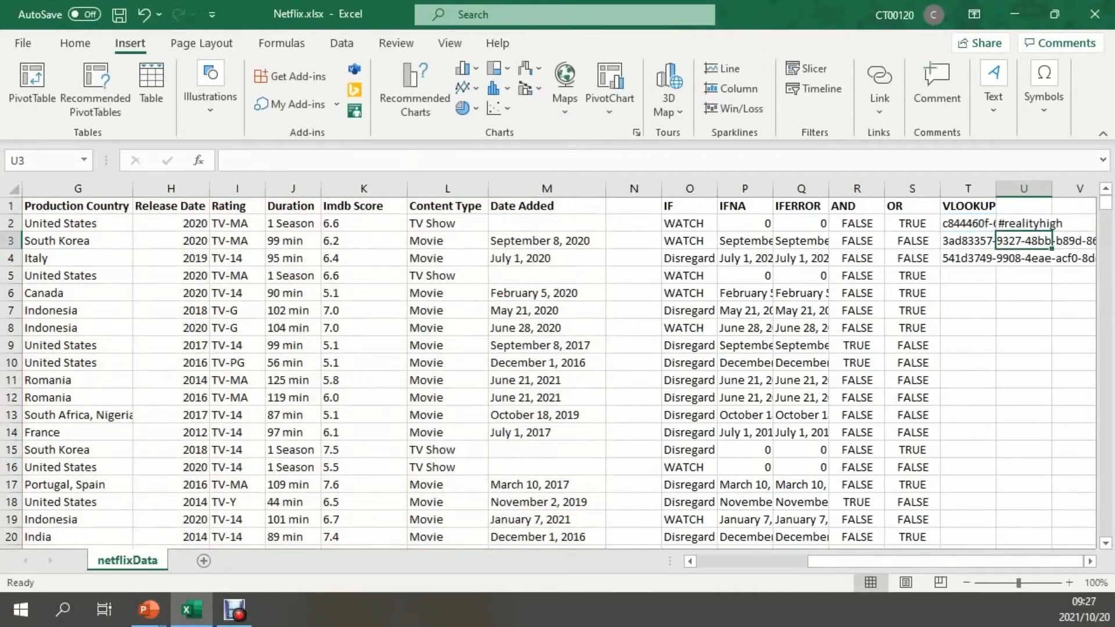
# Step: Fill the VLOOKUP formula from U2 down to U4
pyautogui.click(1024, 224)
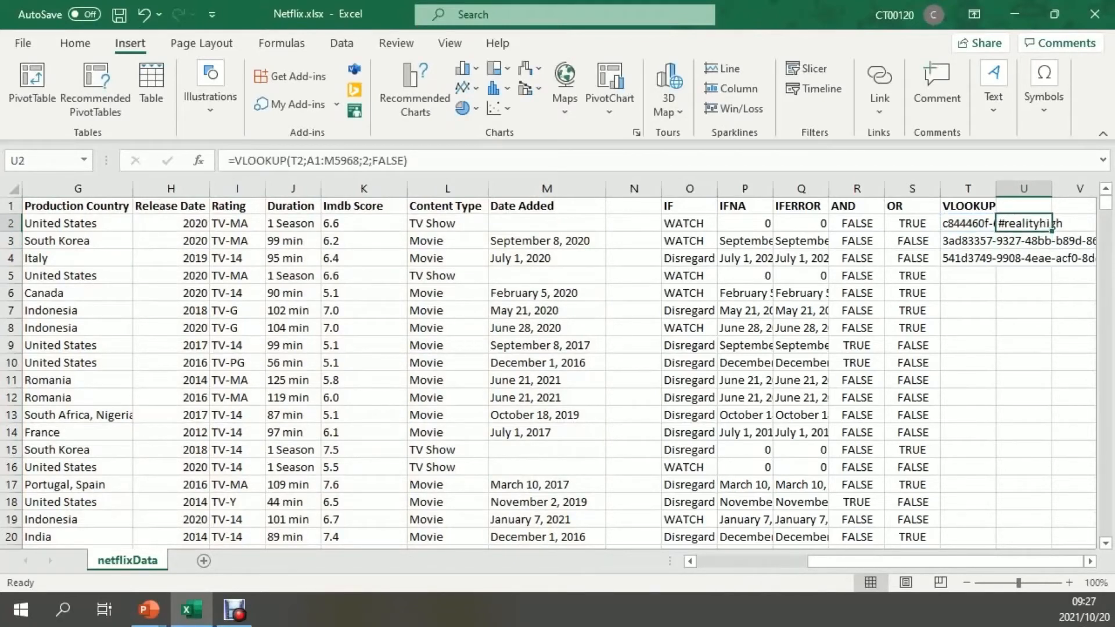
pyautogui.moveTo(1051, 230); pyautogui.dragTo(1053, 264)
pyautogui.click(1024, 292)
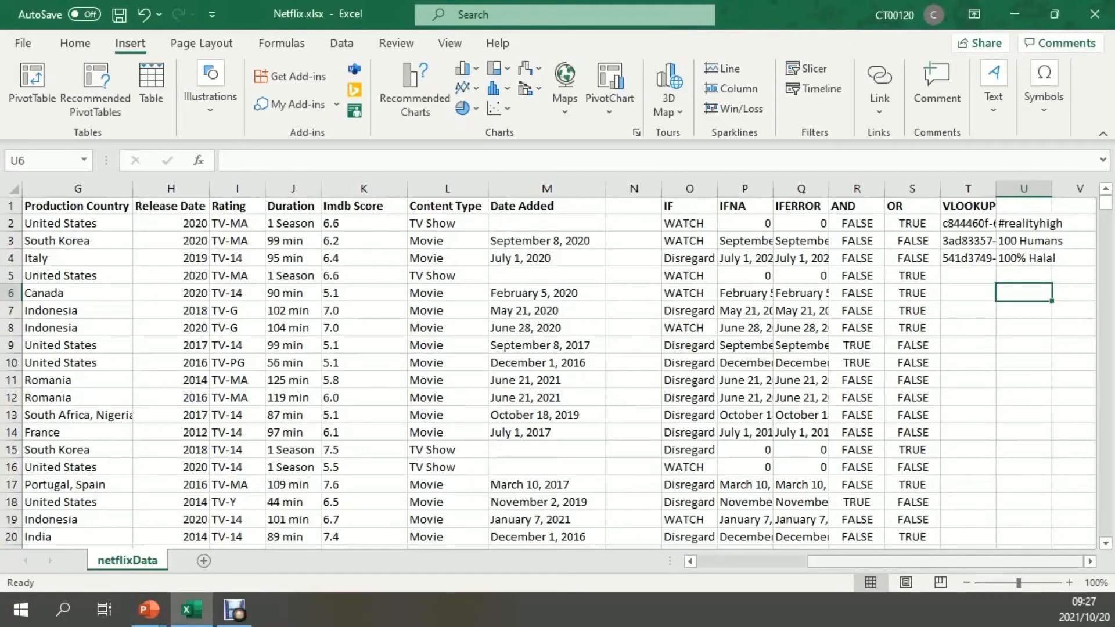
pyautogui.moveTo(945, 561); pyautogui.dragTo(872, 562)
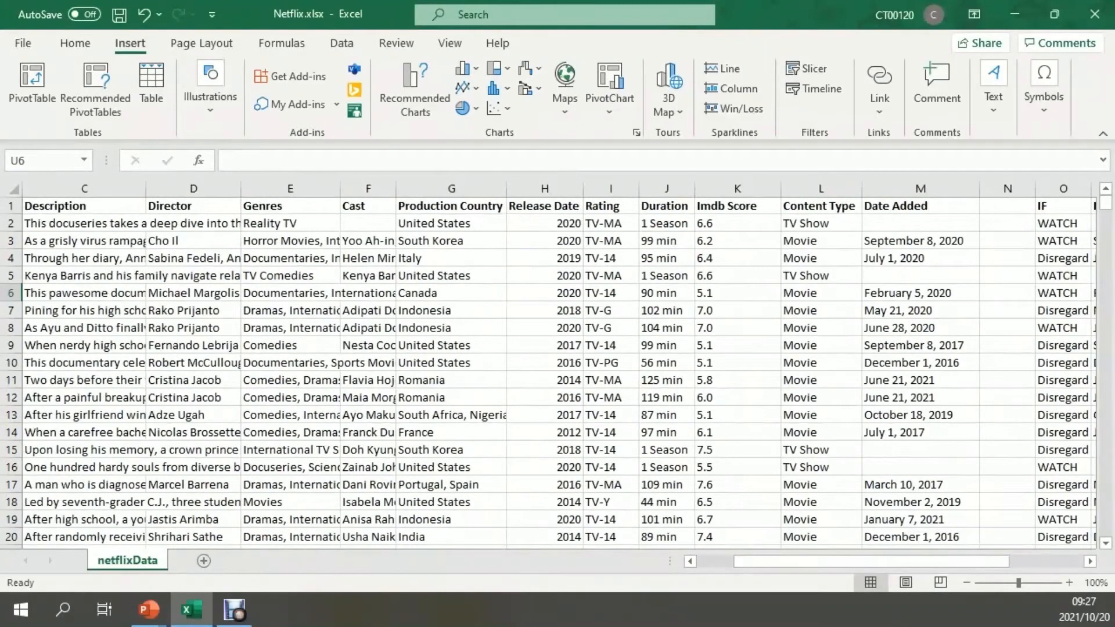
pyautogui.click(738, 206)
pyautogui.click(545, 206)
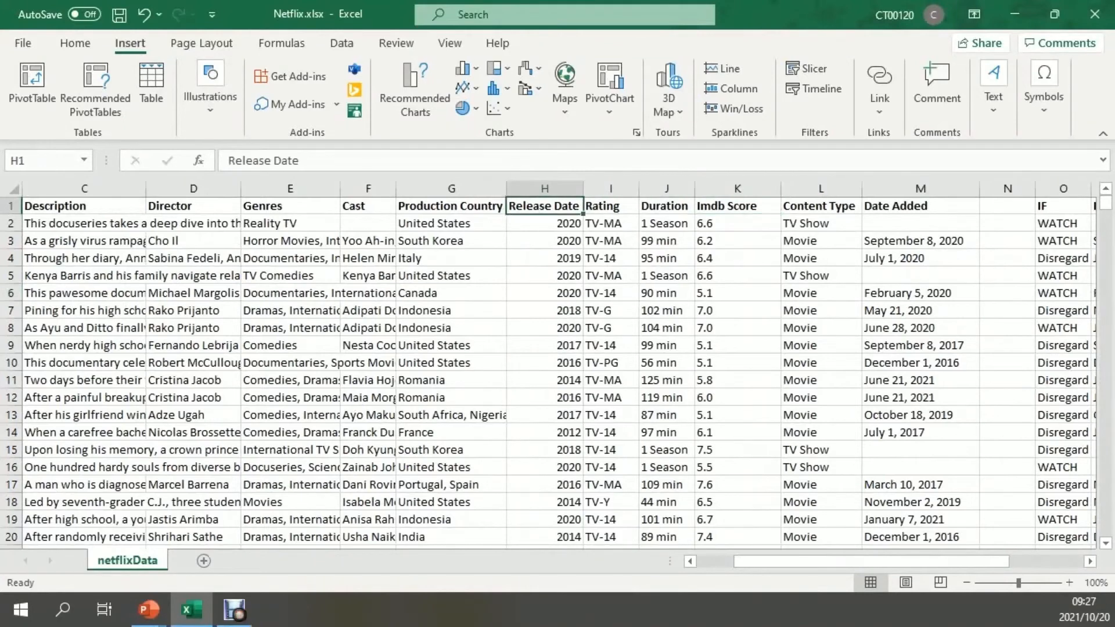
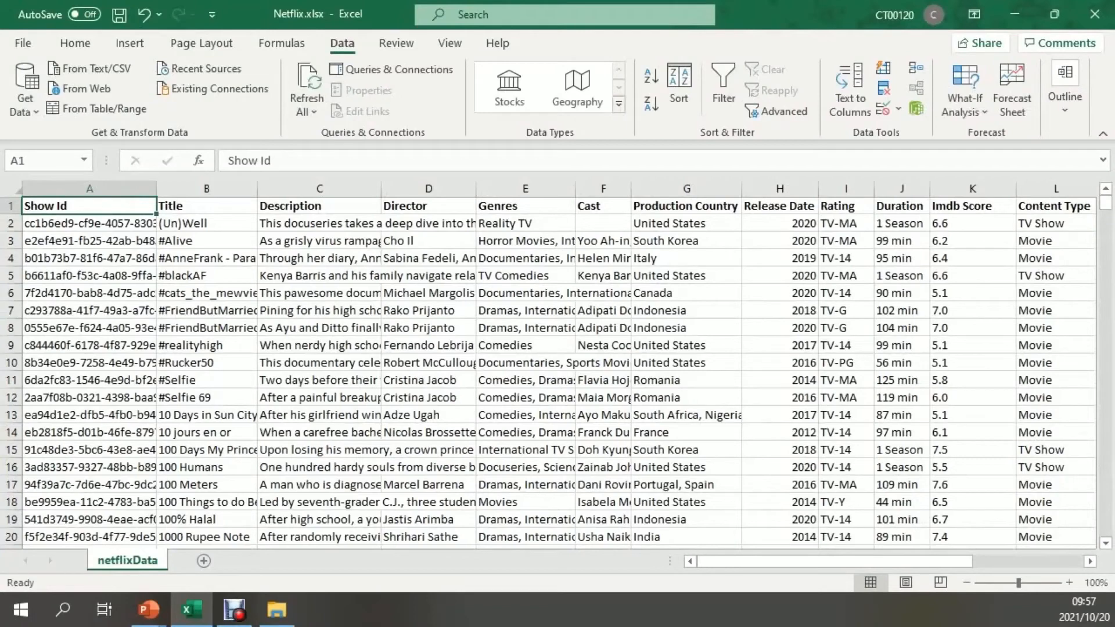
# Step: Add a new worksheet and enter the heading MOVIES in A1
pyautogui.click(203, 561)
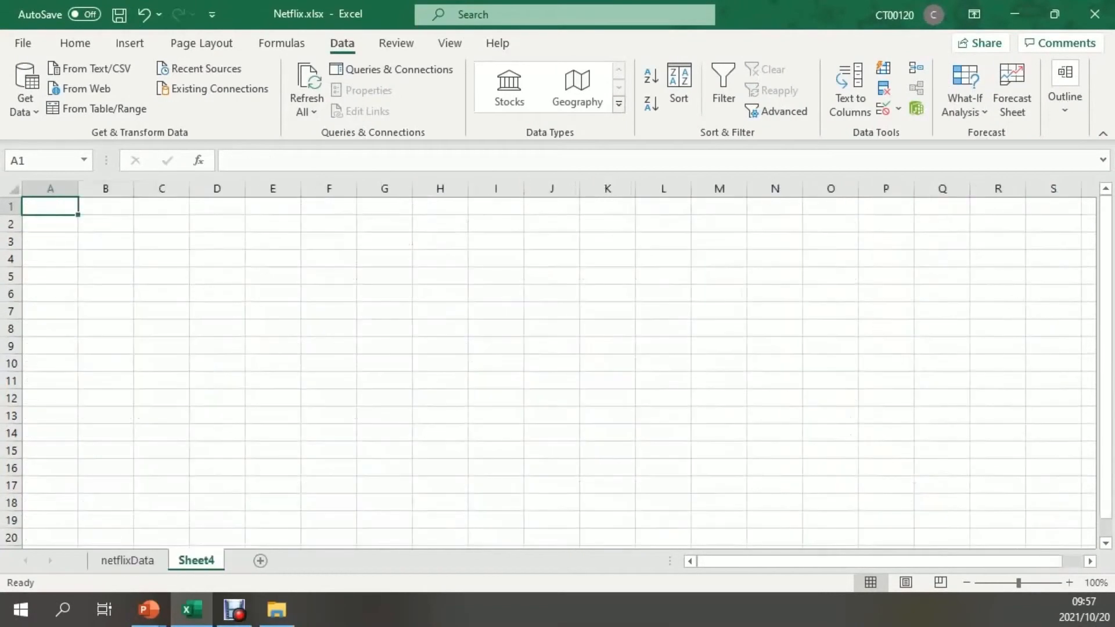
pyautogui.write('MOVIES')
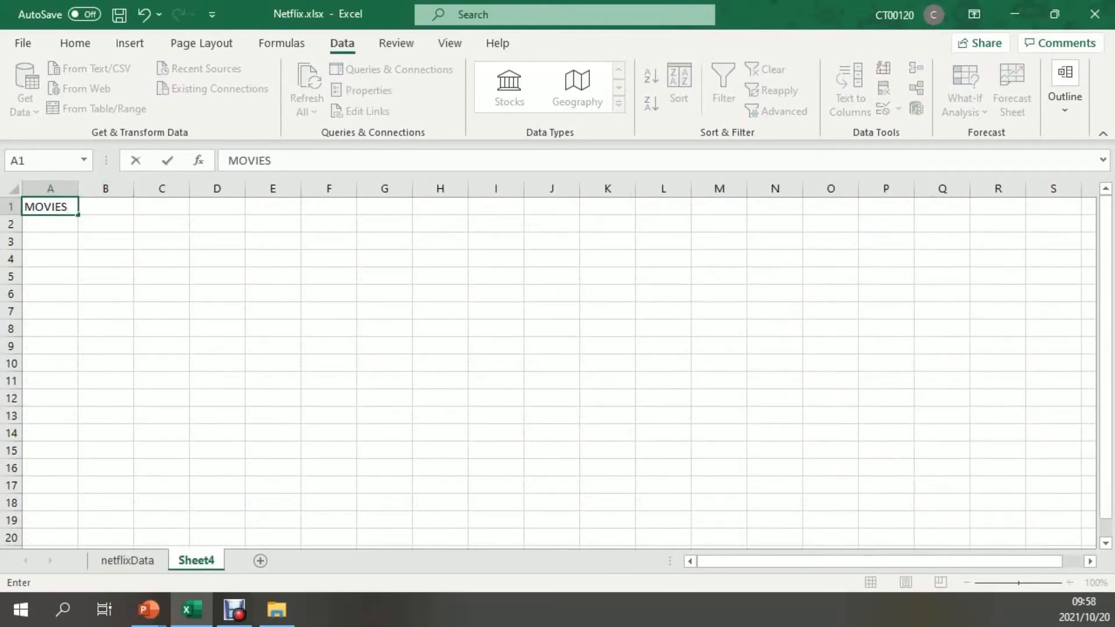
pyautogui.press('Return')
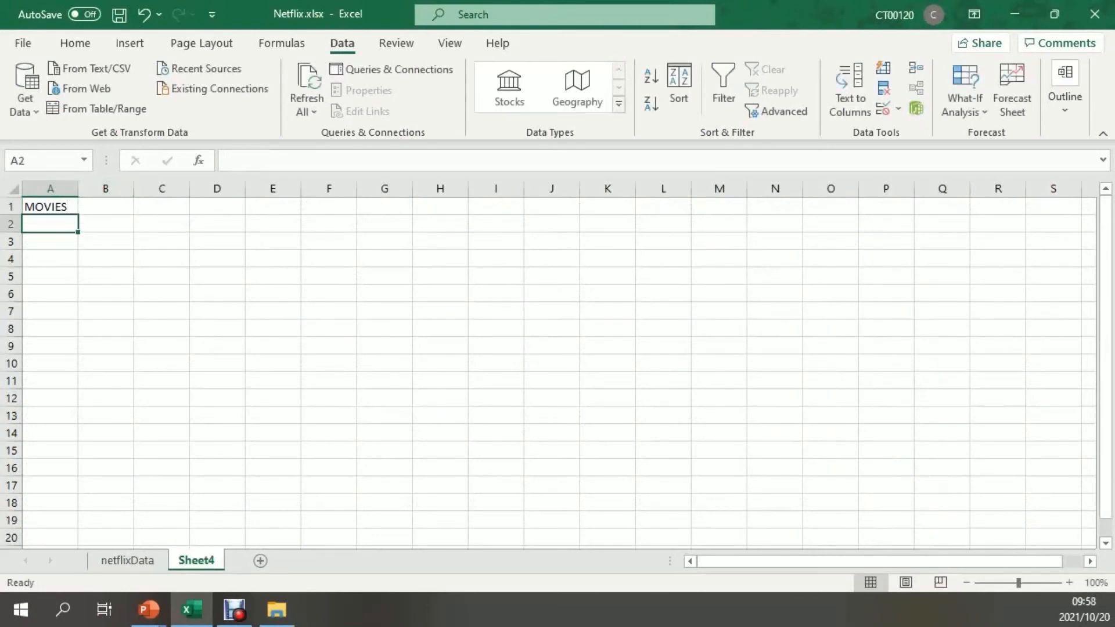
pyautogui.click(127, 560)
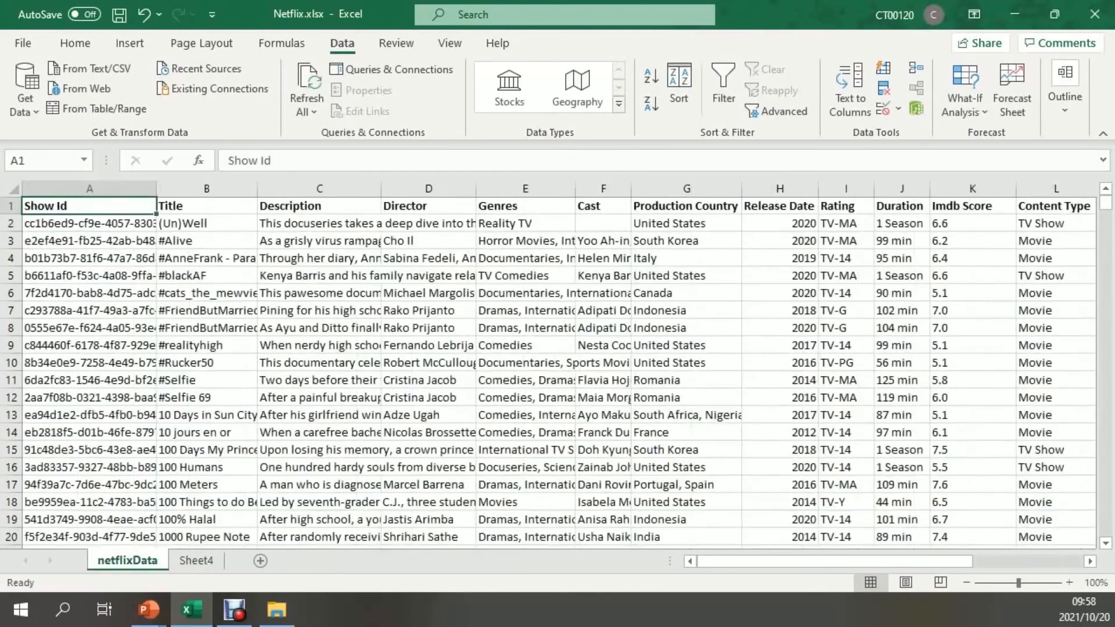
pyautogui.scroll(-1, 546, 370)
pyautogui.scroll(-7, 546, 372)
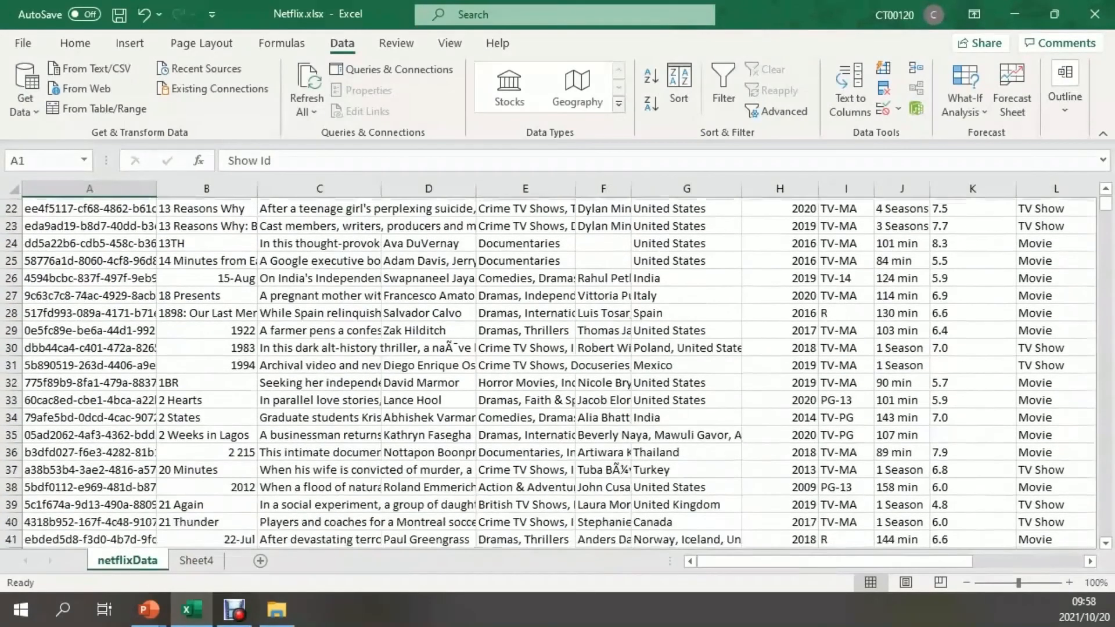
pyautogui.scroll(5, 546, 371)
pyautogui.scroll(2, 546, 372)
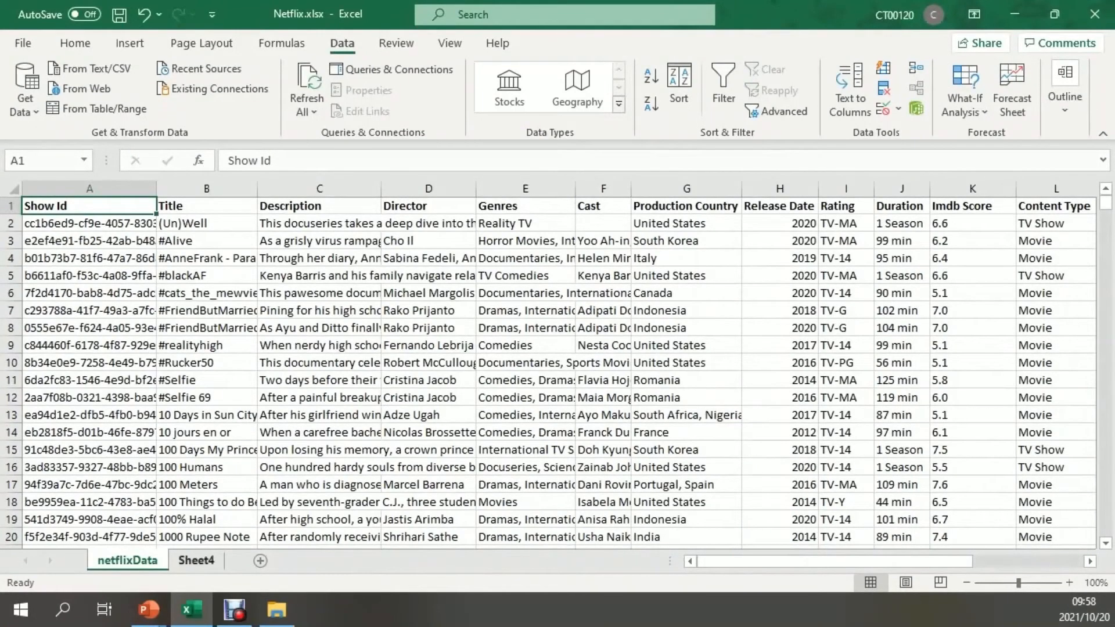
pyautogui.click(196, 561)
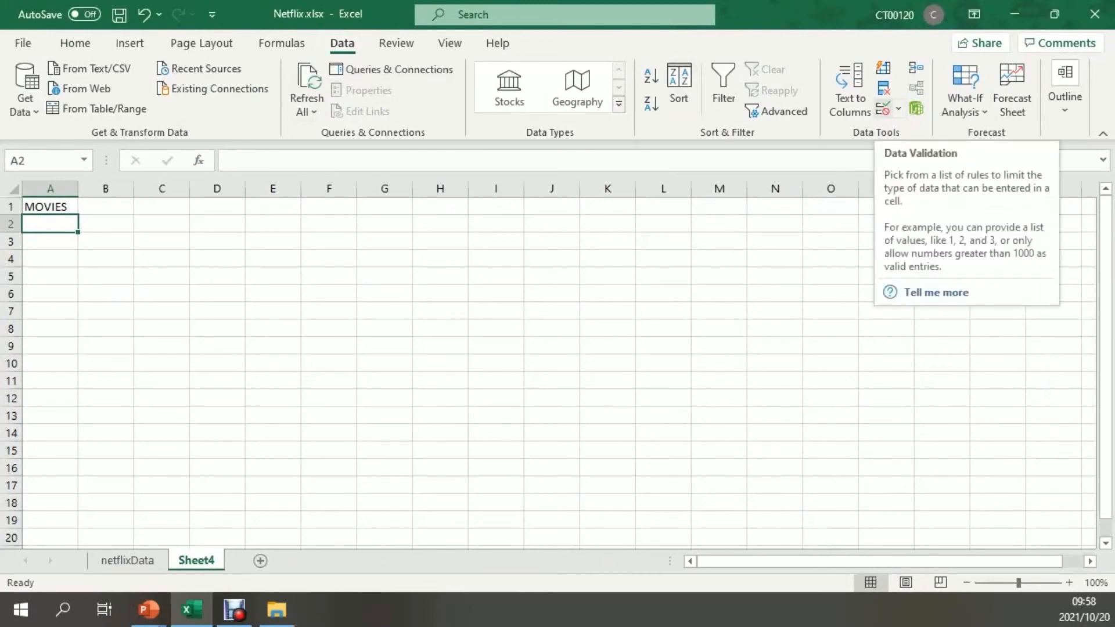
# Step: Open Data Validation for A2 on Sheet4 and set the allowed values to List
pyautogui.click(883, 109)
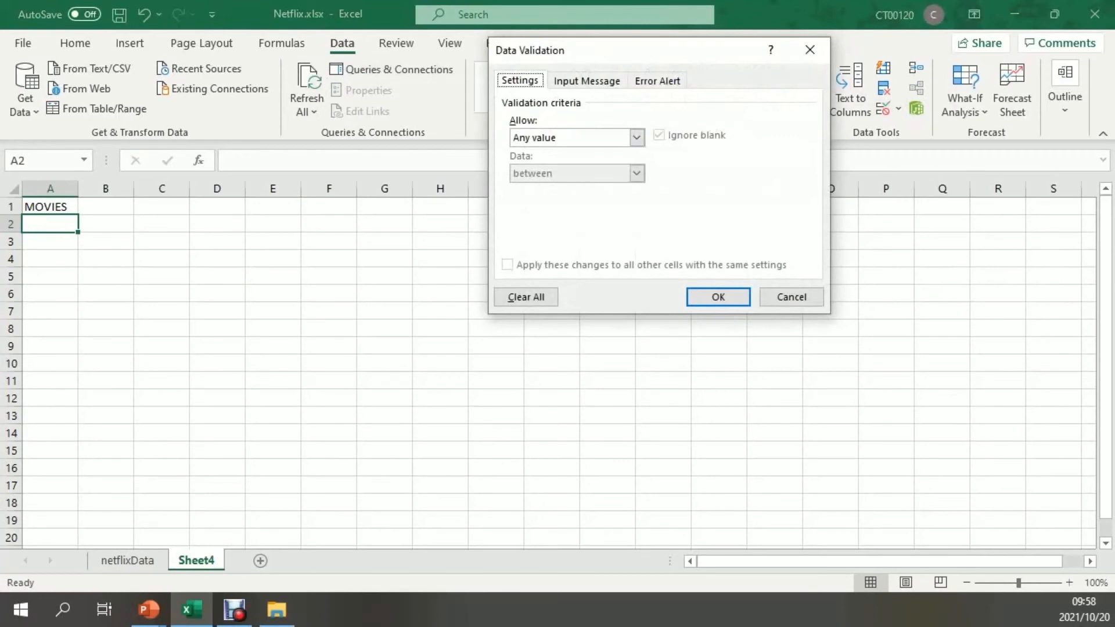
pyautogui.click(587, 81)
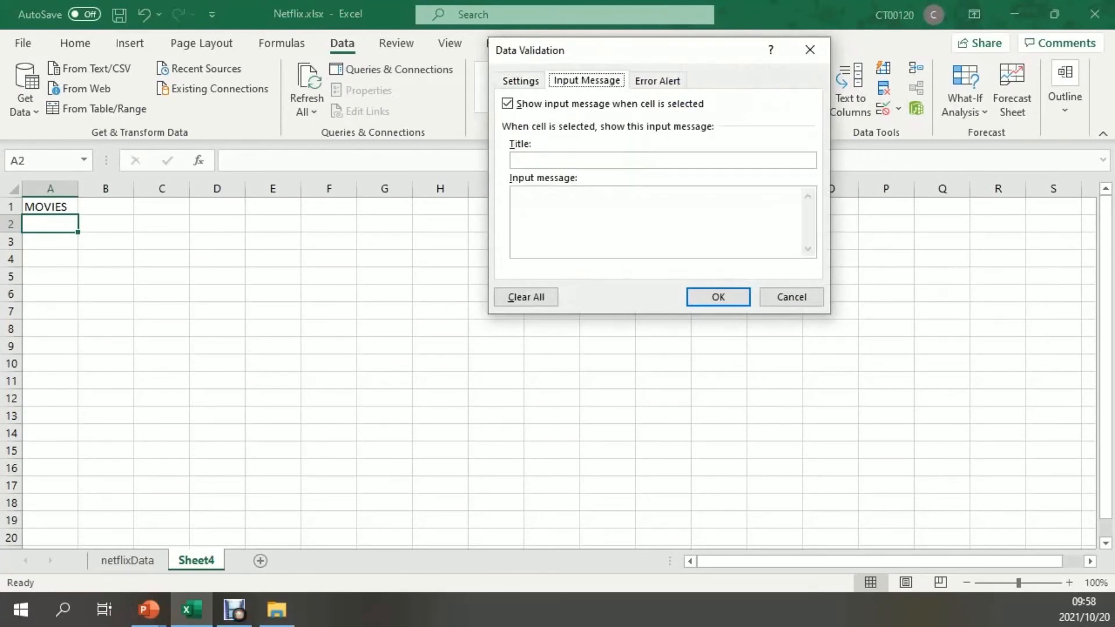
pyautogui.click(657, 81)
pyautogui.click(521, 81)
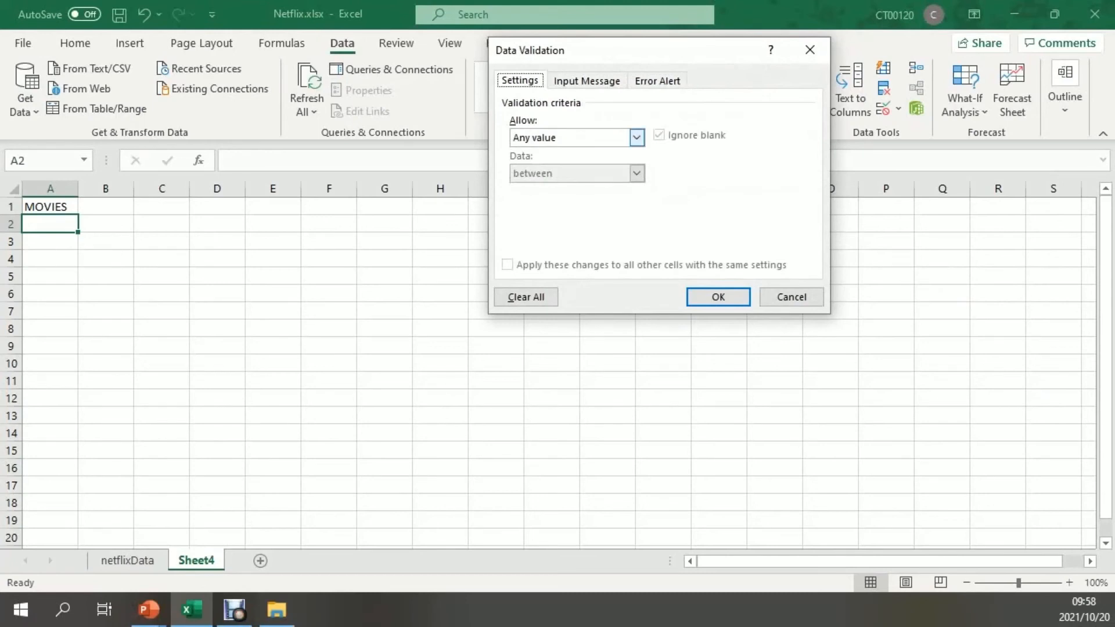
pyautogui.click(637, 137)
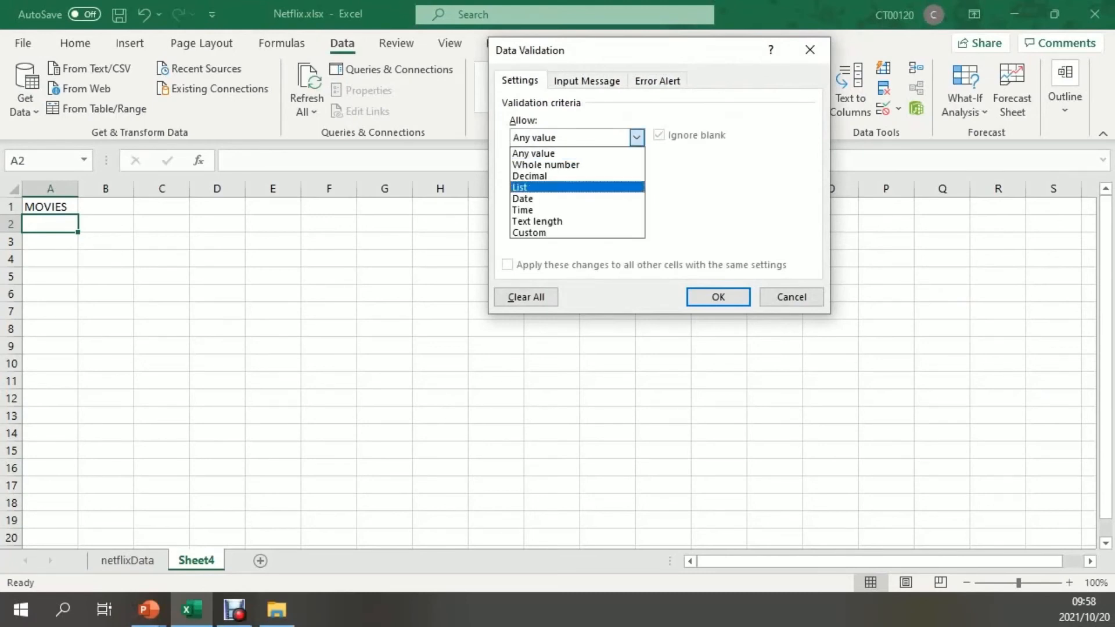
pyautogui.click(578, 187)
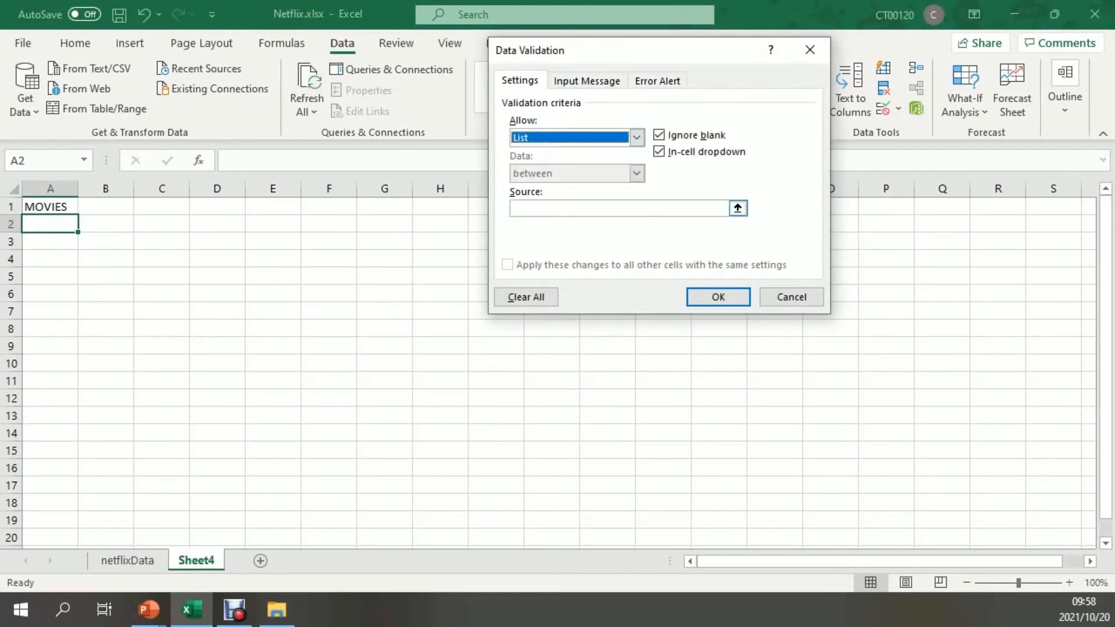
# Step: Set the validation list source for A2 to =netflixData!$B$2:$B$5968 and apply the rule
pyautogui.click(619, 209)
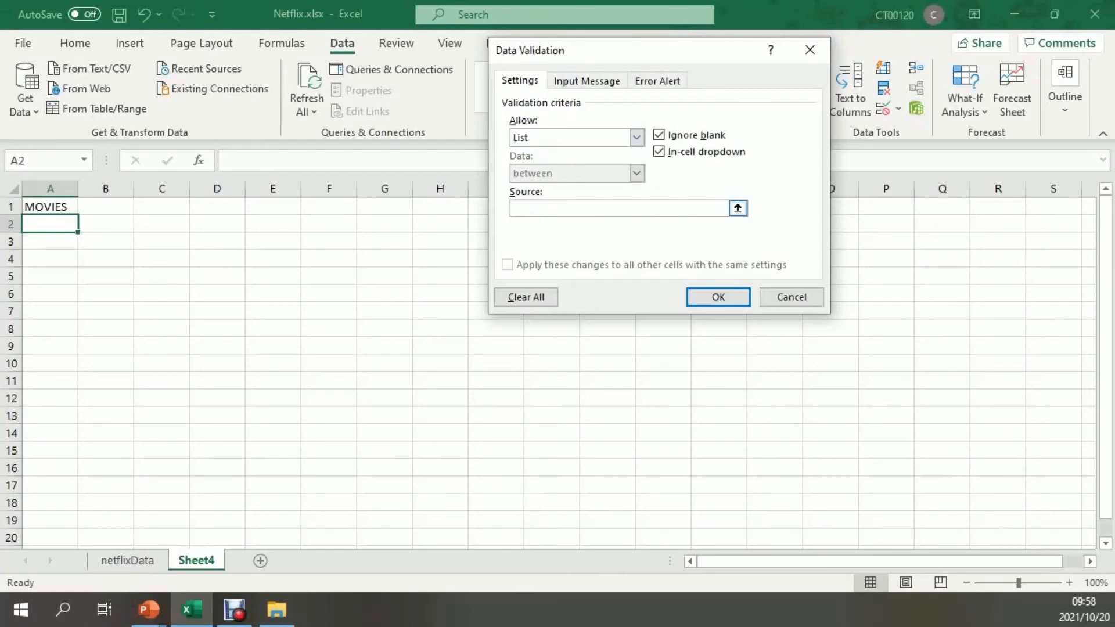
pyautogui.click(128, 560)
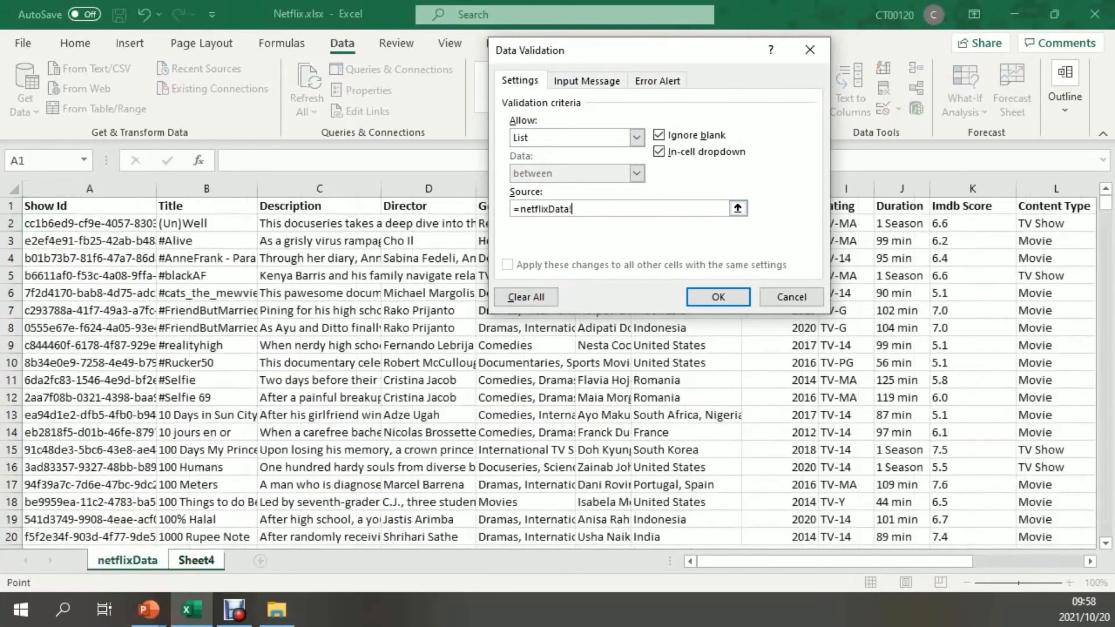
pyautogui.click(207, 224)
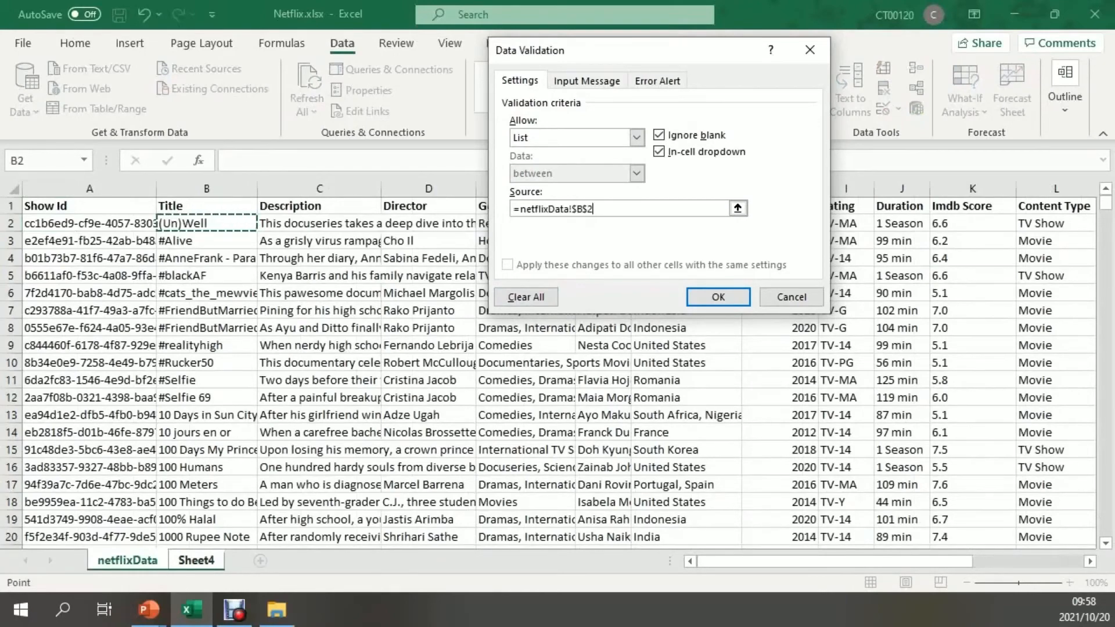
pyautogui.hotkey('ctrl', 'shift', 'Down')
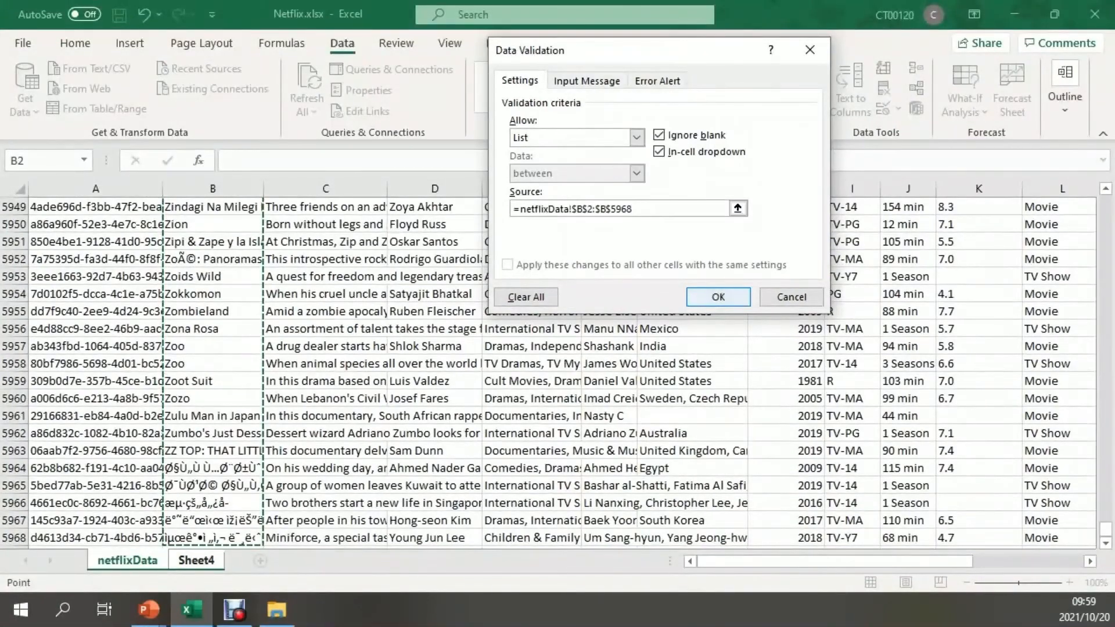
pyautogui.press('Return')
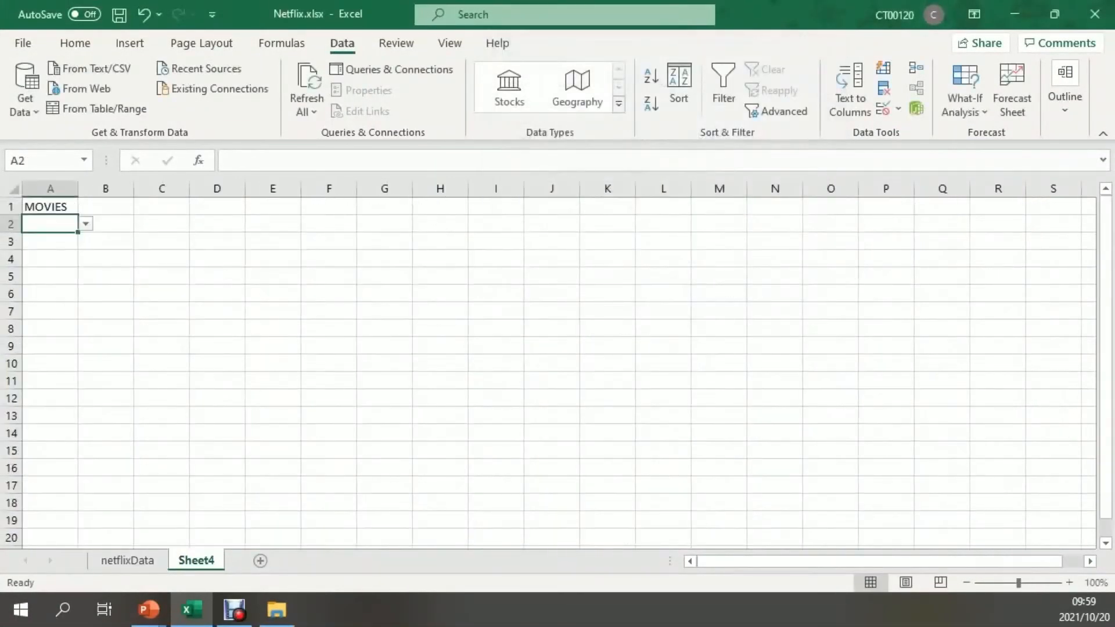
# Step: Choose On the Real from the dropdown in A2 and fit column A to its contents
pyautogui.click(86, 224)
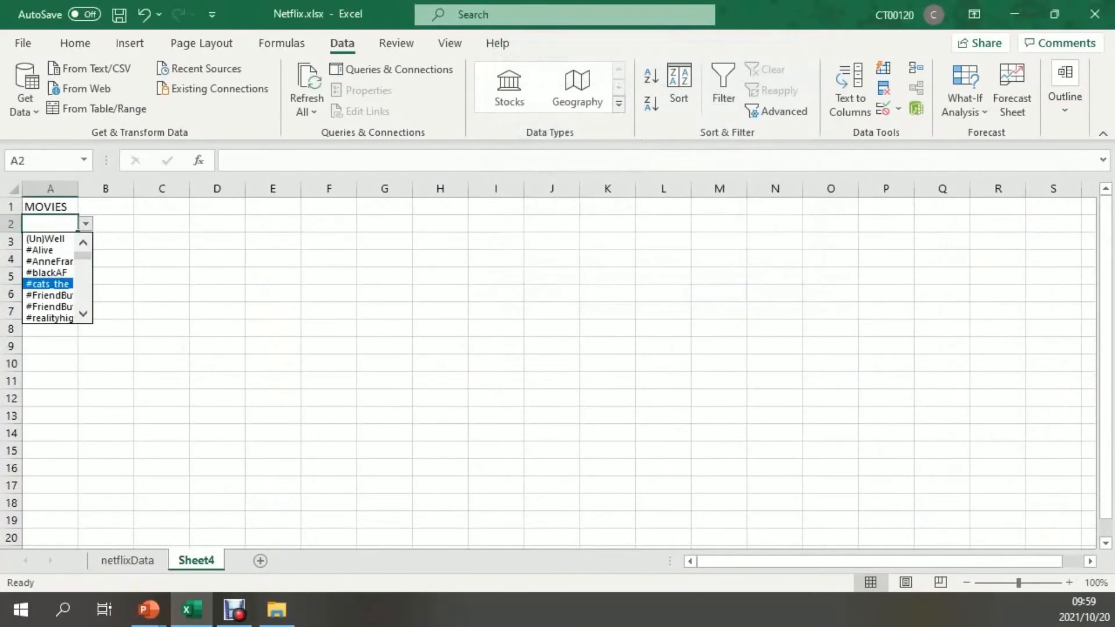
pyautogui.moveTo(83, 255); pyautogui.dragTo(83, 281)
pyautogui.click(49, 284)
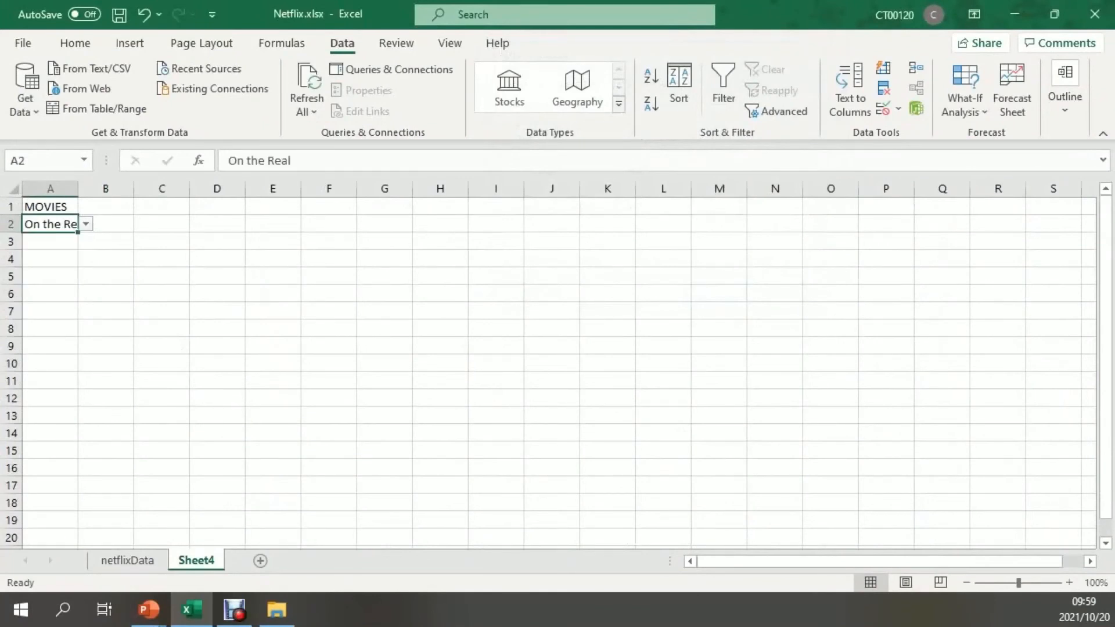
pyautogui.doubleClick(78, 188)
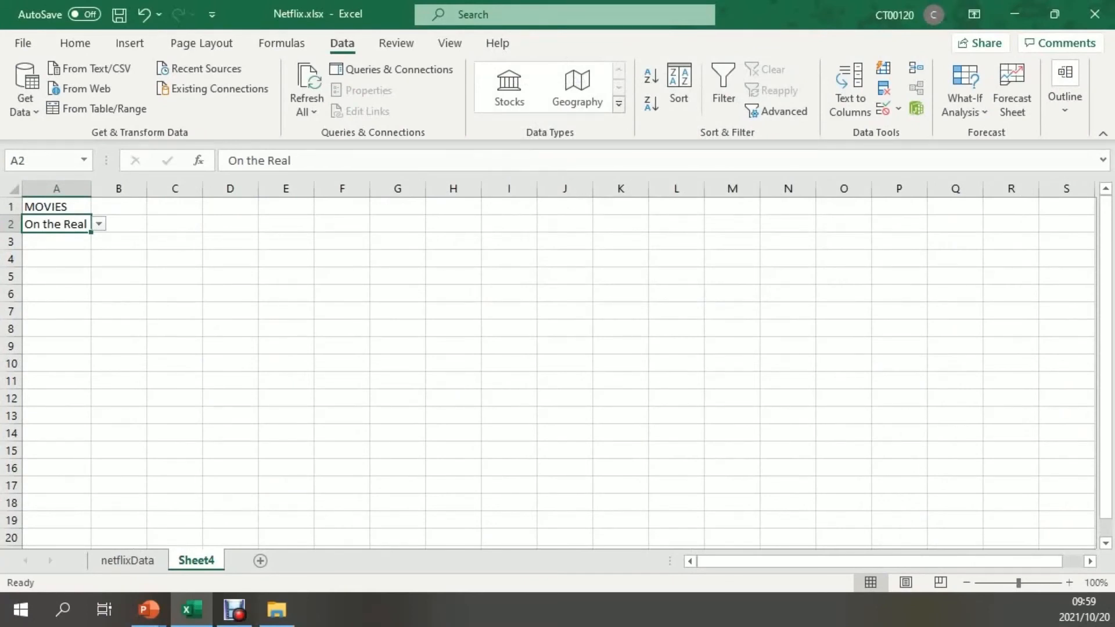
# Step: Extend the movie title list validation from A2 to the range A2:A11
pyautogui.moveTo(56, 224); pyautogui.dragTo(57, 381)
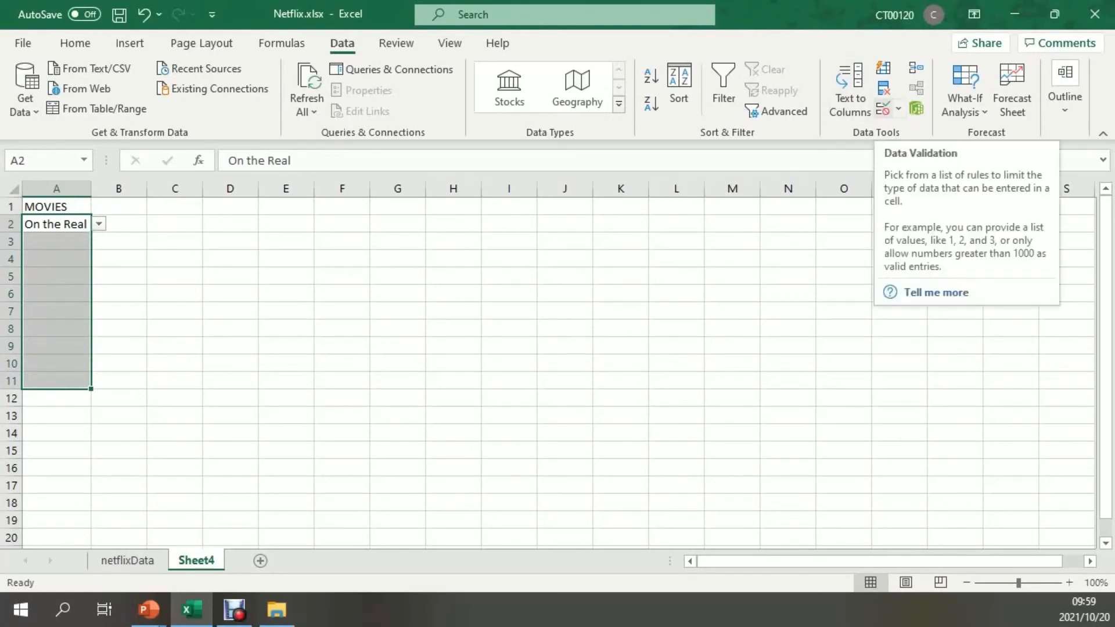
pyautogui.click(882, 108)
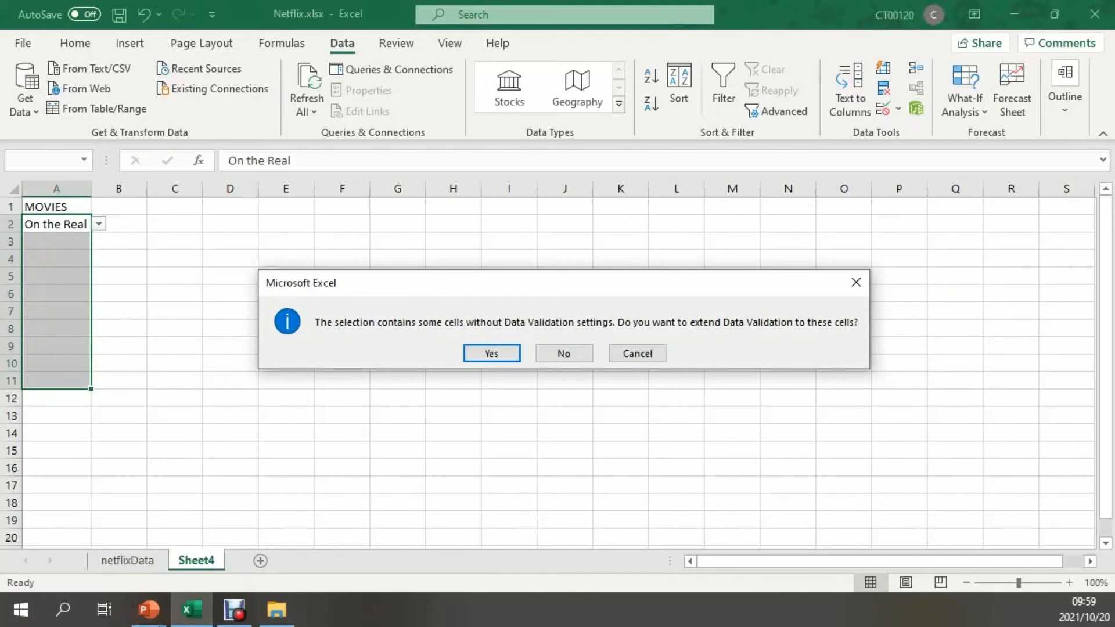
pyautogui.press('Return')
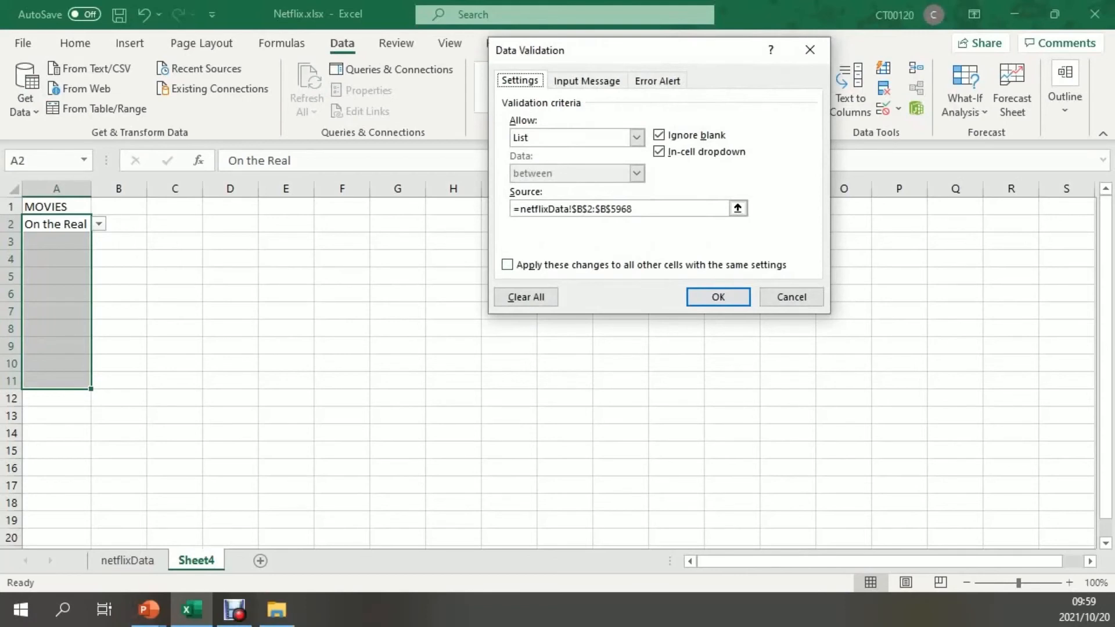
pyautogui.press('Return')
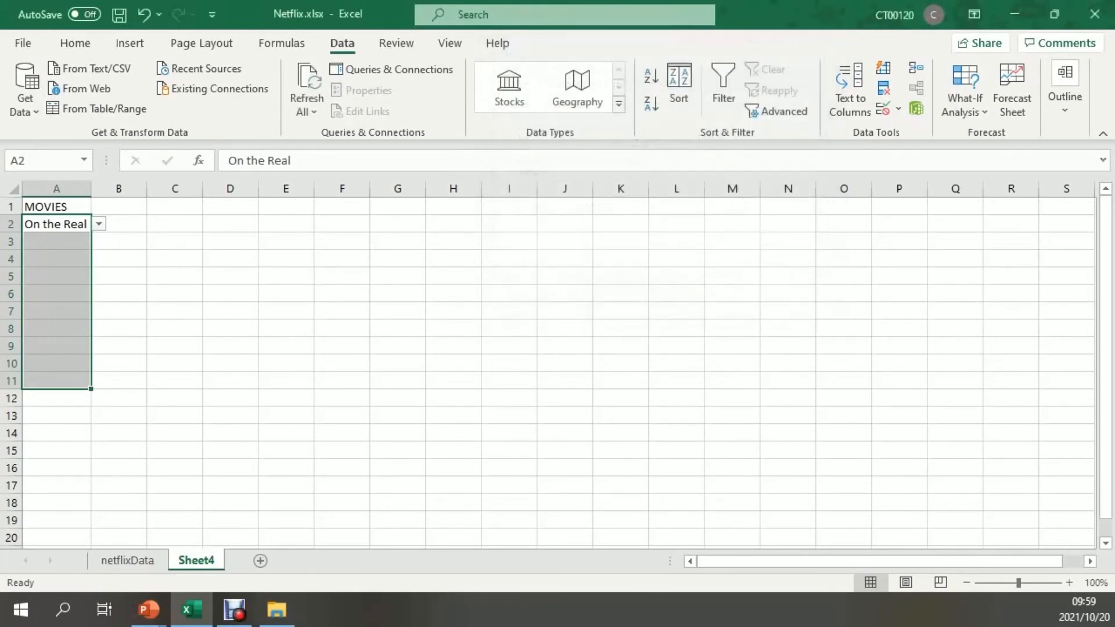
# Step: Choose Sohni Mahiwal from the dropdown in A3 and widen column A to fit the title
pyautogui.press('Down')
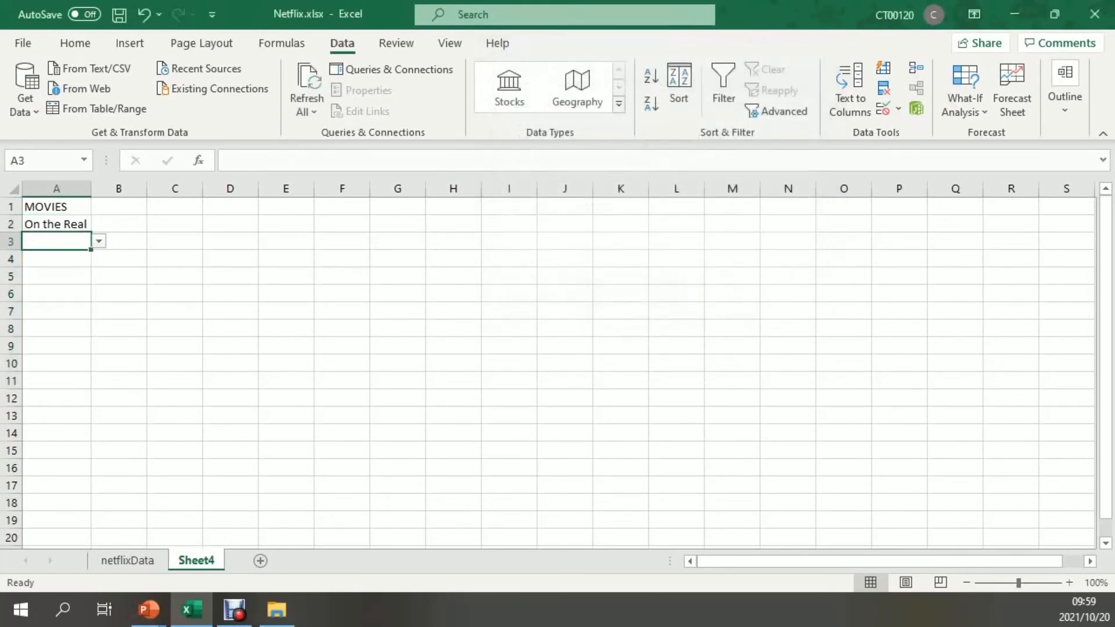
pyautogui.hotkey('alt', 'Down')
pyautogui.moveTo(96, 273); pyautogui.dragTo(96, 304)
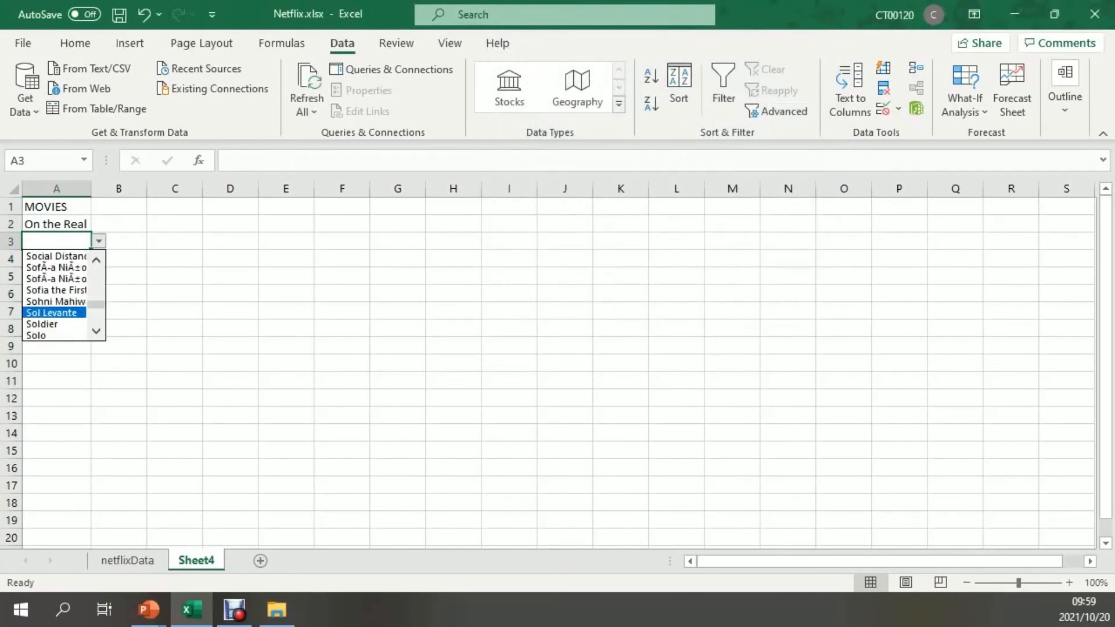
pyautogui.click(63, 301)
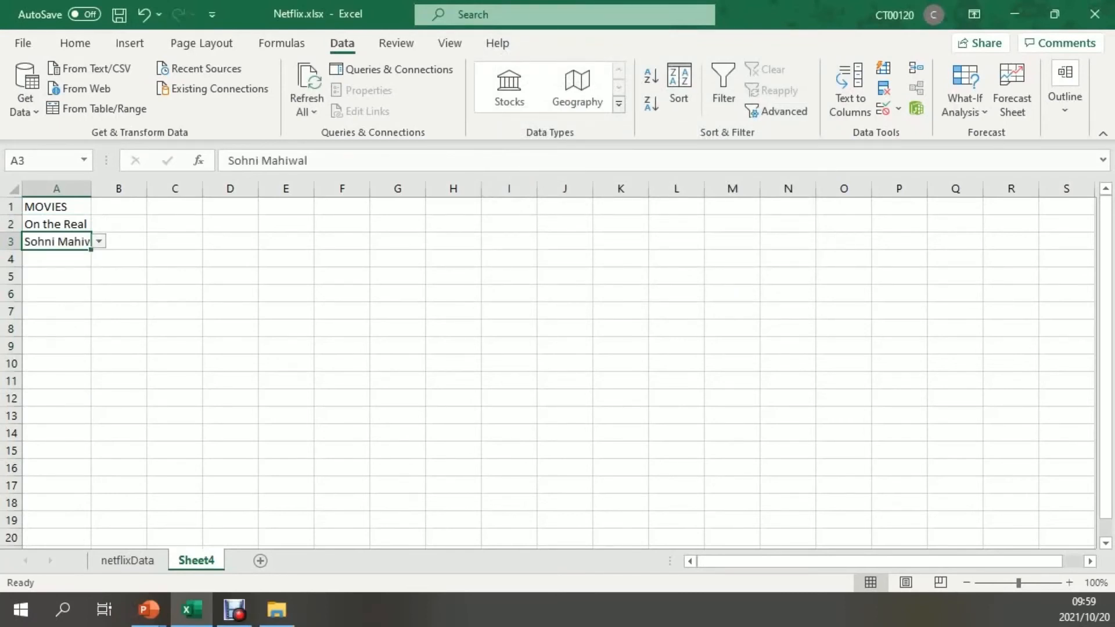
pyautogui.doubleClick(92, 188)
# Step: Choose #FriendButMarried from the dropdown in A4 and fit column A to the longer title
pyautogui.click(58, 259)
pyautogui.hotkey('alt', 'Down')
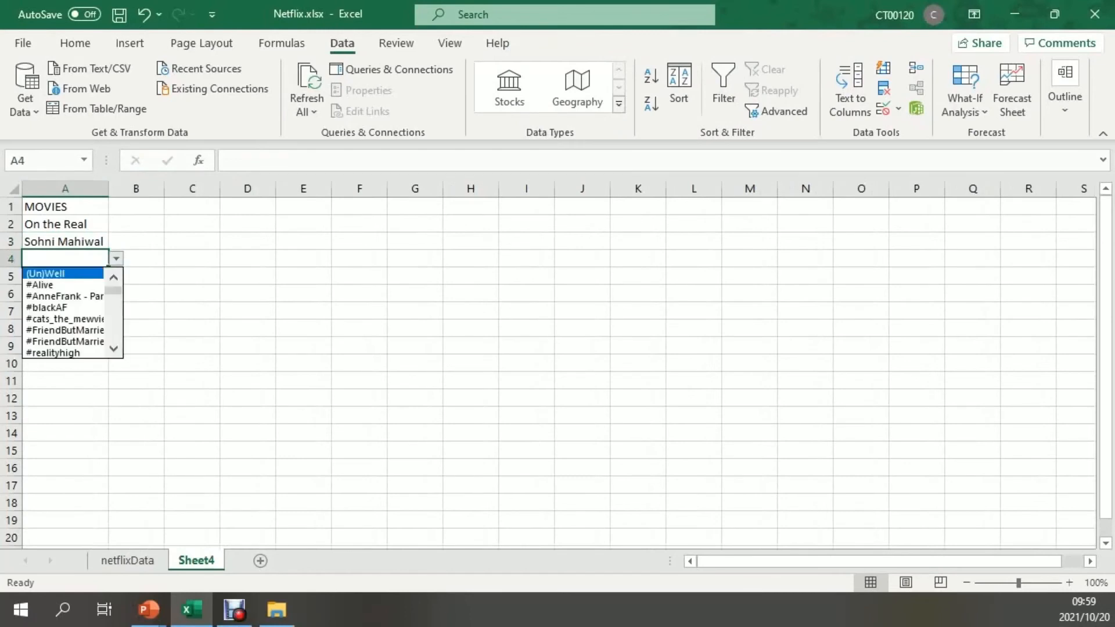
pyautogui.press('Down')
pyautogui.press('Down')
pyautogui.press('Down')
pyautogui.press('Down')
pyautogui.press('Down')
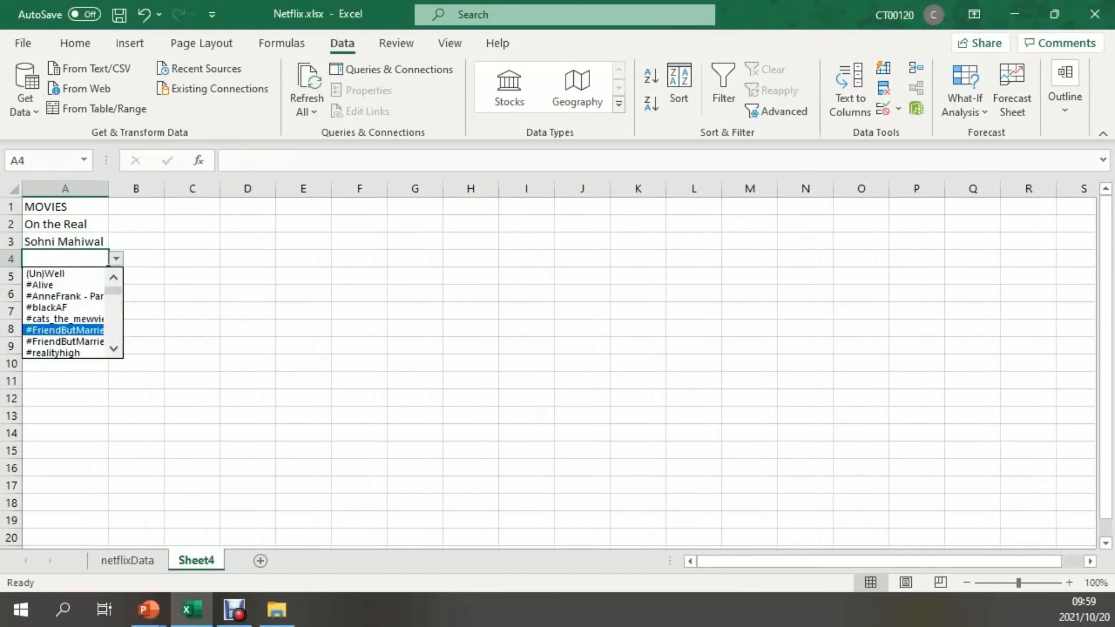
pyautogui.press('Return')
pyautogui.doubleClick(108, 188)
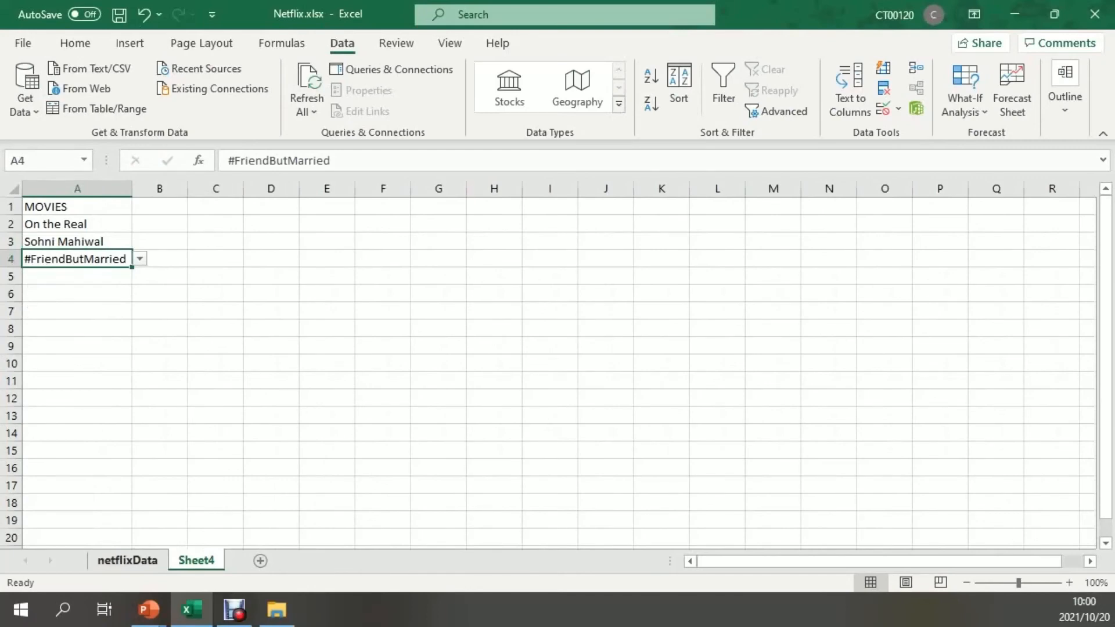
# Step: Add the titles Star Wars in B5969 and Harry Potter in B5970 below the netflixData list
pyautogui.click(127, 561)
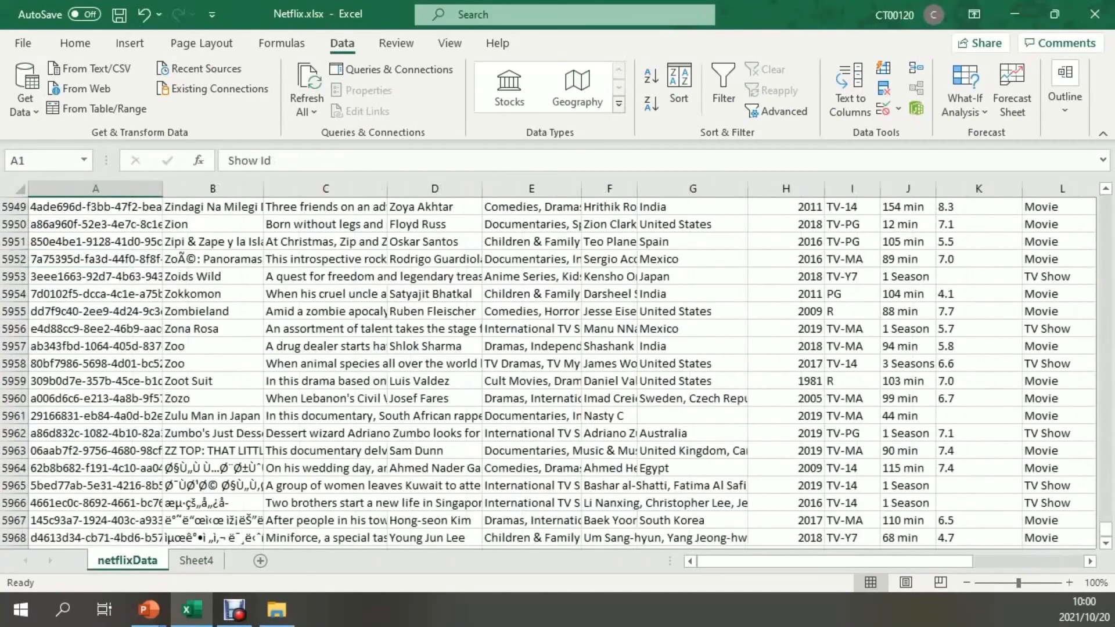
pyautogui.scroll(-4, 558, 372)
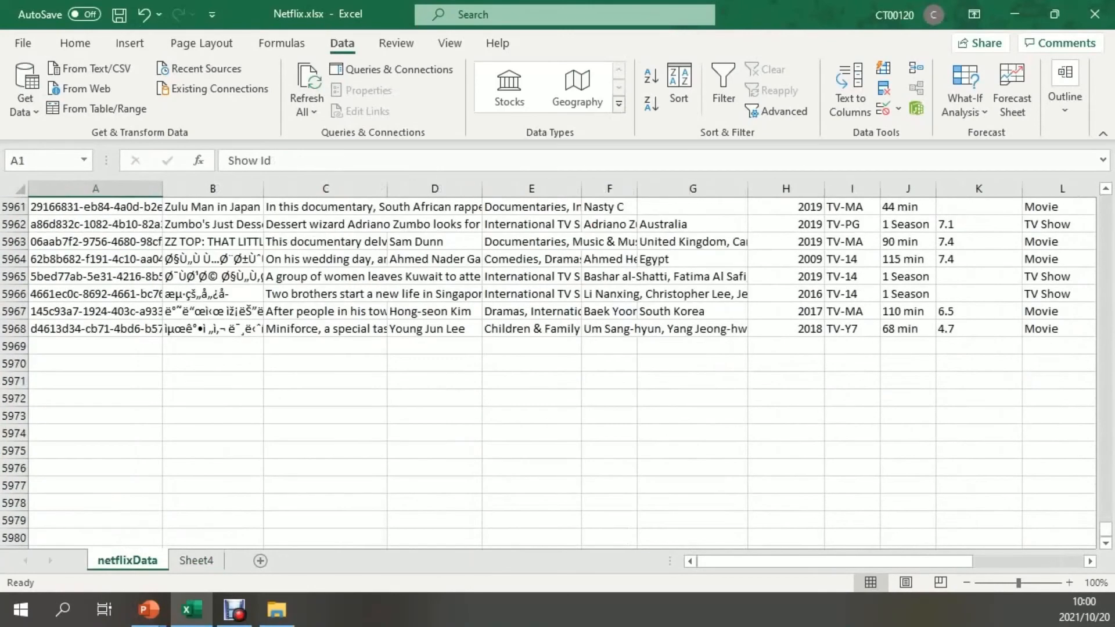
pyautogui.click(212, 346)
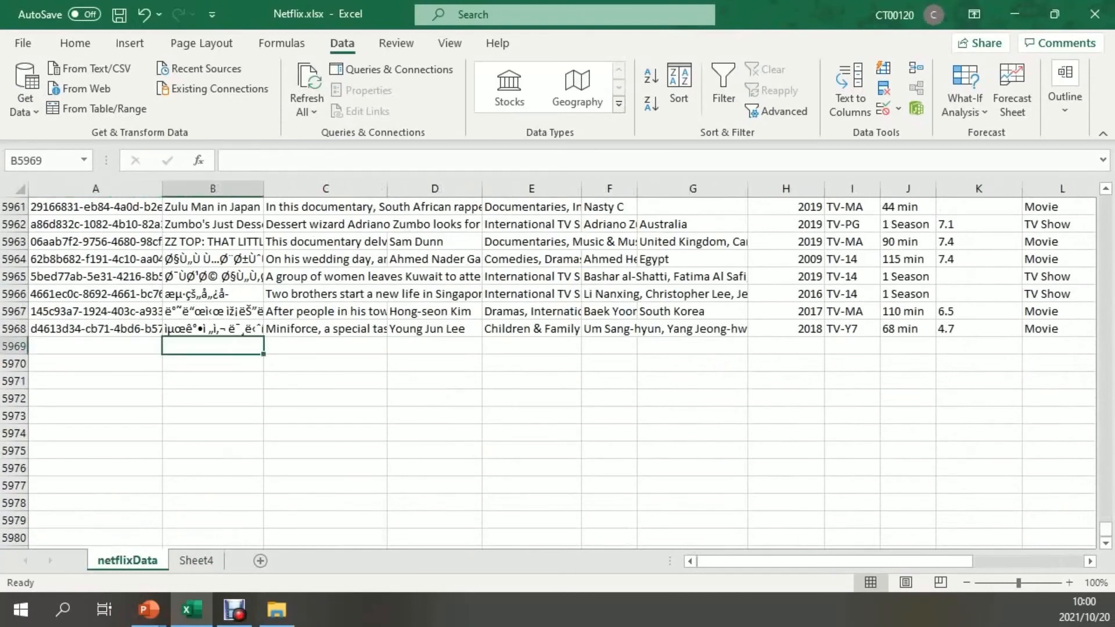
pyautogui.doubleClick(213, 346)
pyautogui.write('S')
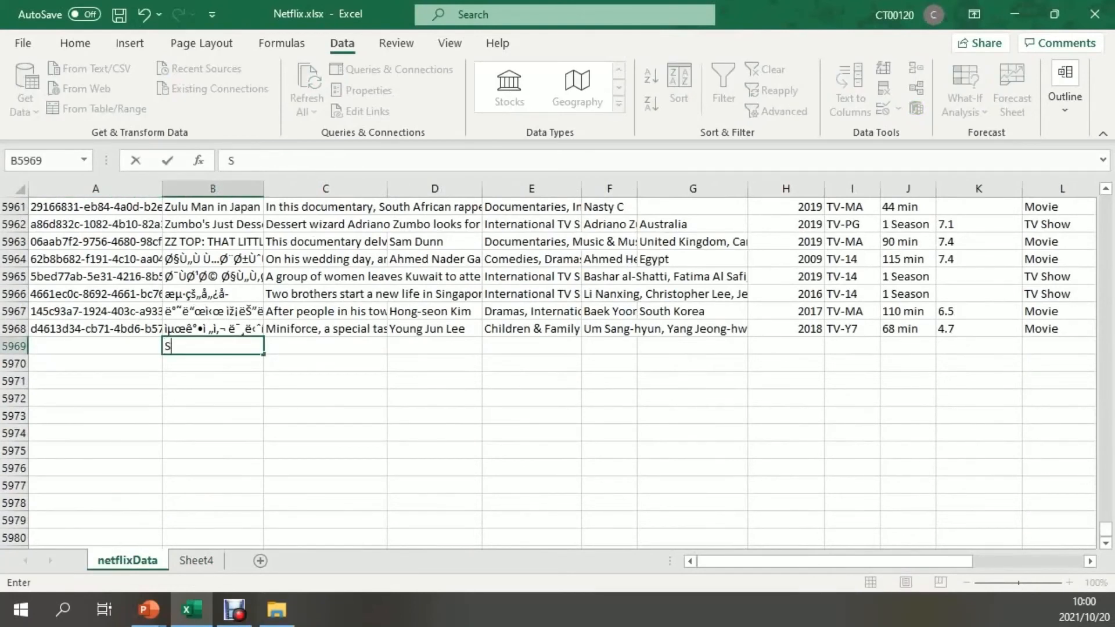
pyautogui.write('tar Wars')
pyautogui.press('Return')
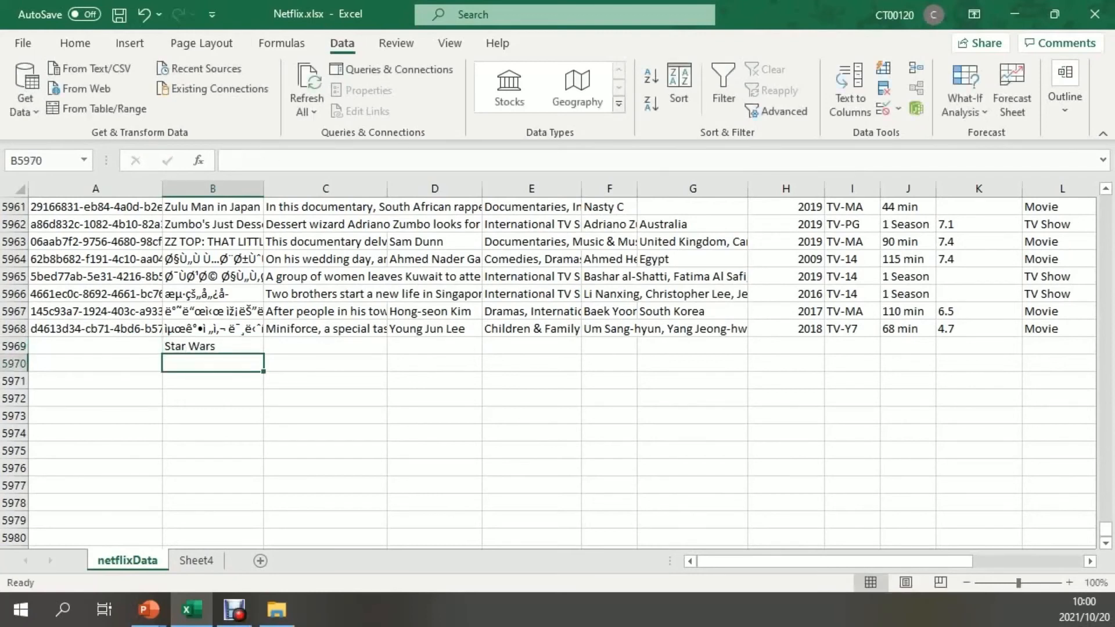
pyautogui.write('Harry Potter')
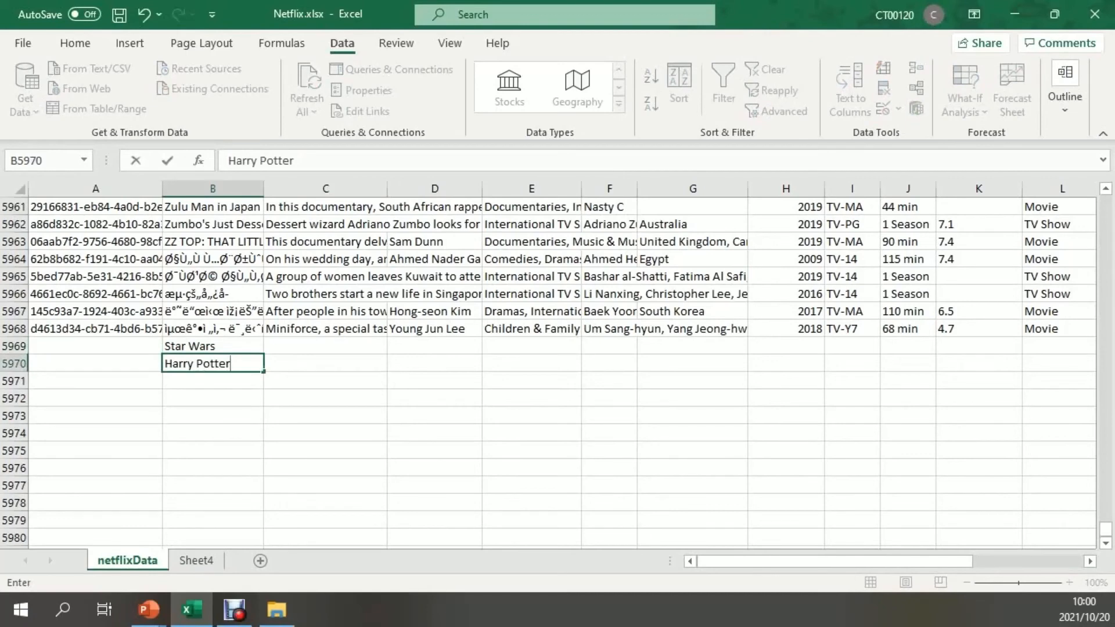
# Step: Look through the A4 dropdown on Sheet4 for the newly added titles and compare it with the netflixData entries
pyautogui.hotkey('alt', 'Down')
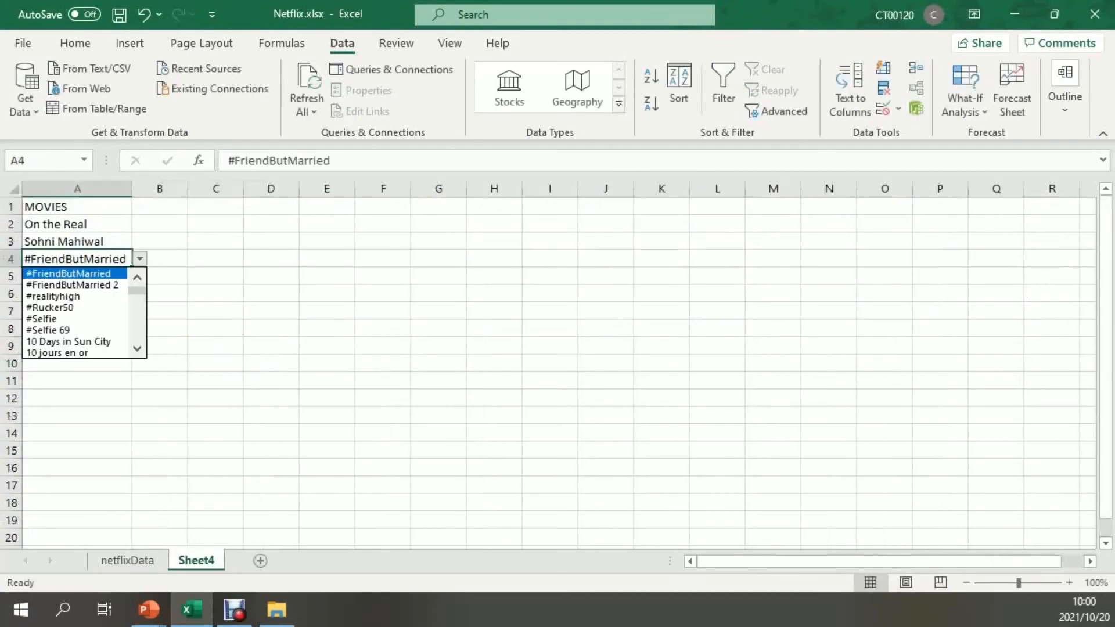
pyautogui.moveTo(137, 291)
pyautogui.mouseDown()
pyautogui.moveTo(137, 336)
pyautogui.moveTo(137, 294)
pyautogui.moveTo(137, 309)
pyautogui.mouseUp()
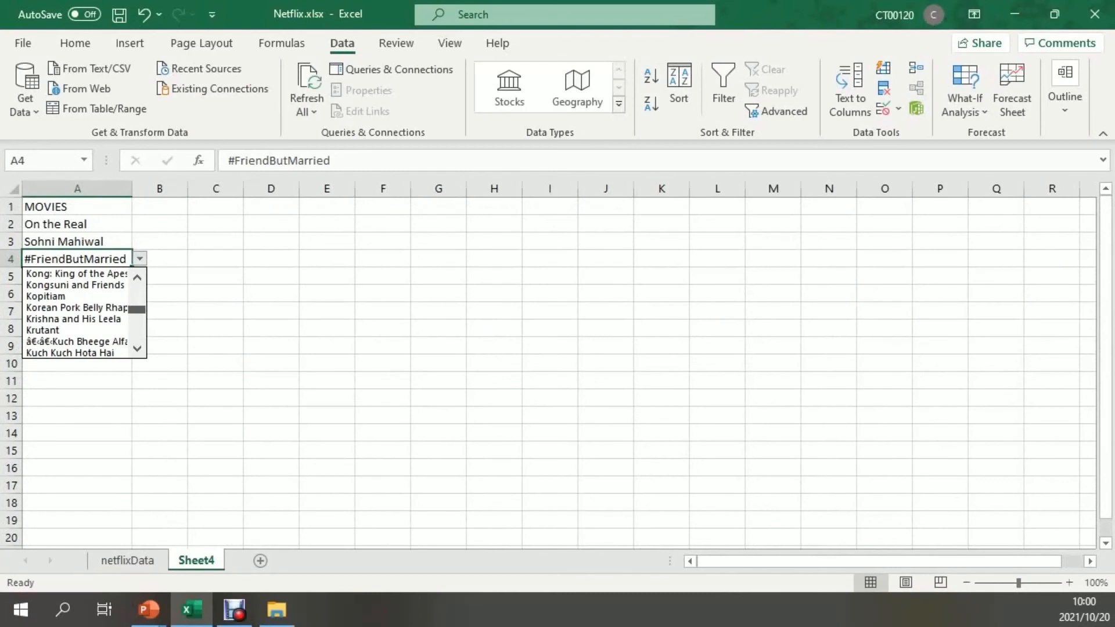
pyautogui.moveTo(137, 309); pyautogui.dragTo(137, 300)
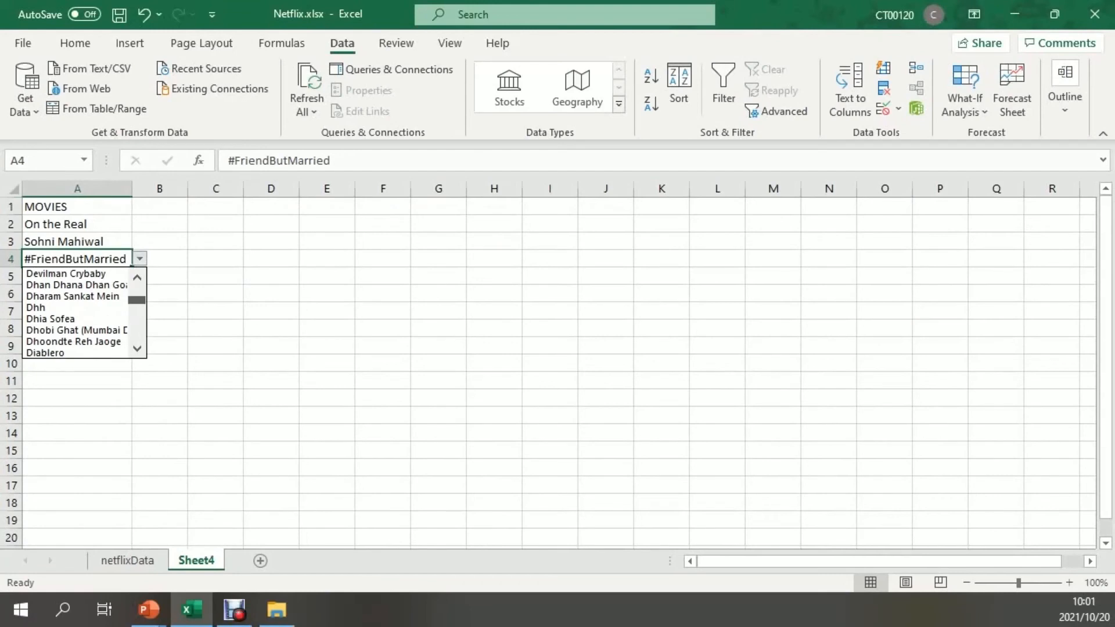
pyautogui.moveTo(137, 300); pyautogui.dragTo(138, 313)
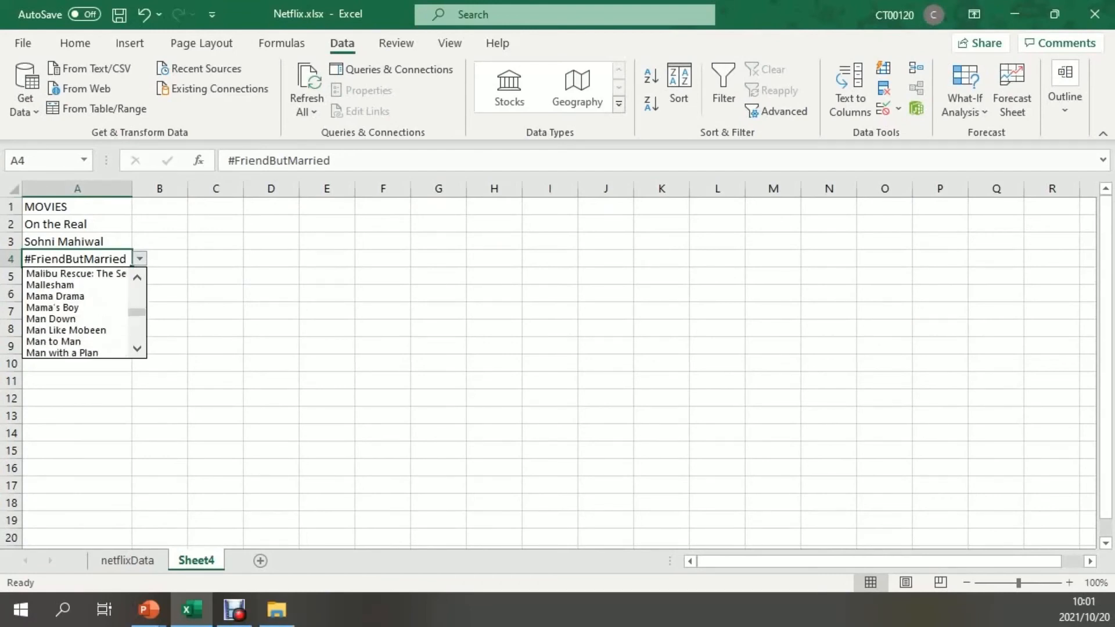
pyautogui.click(127, 561)
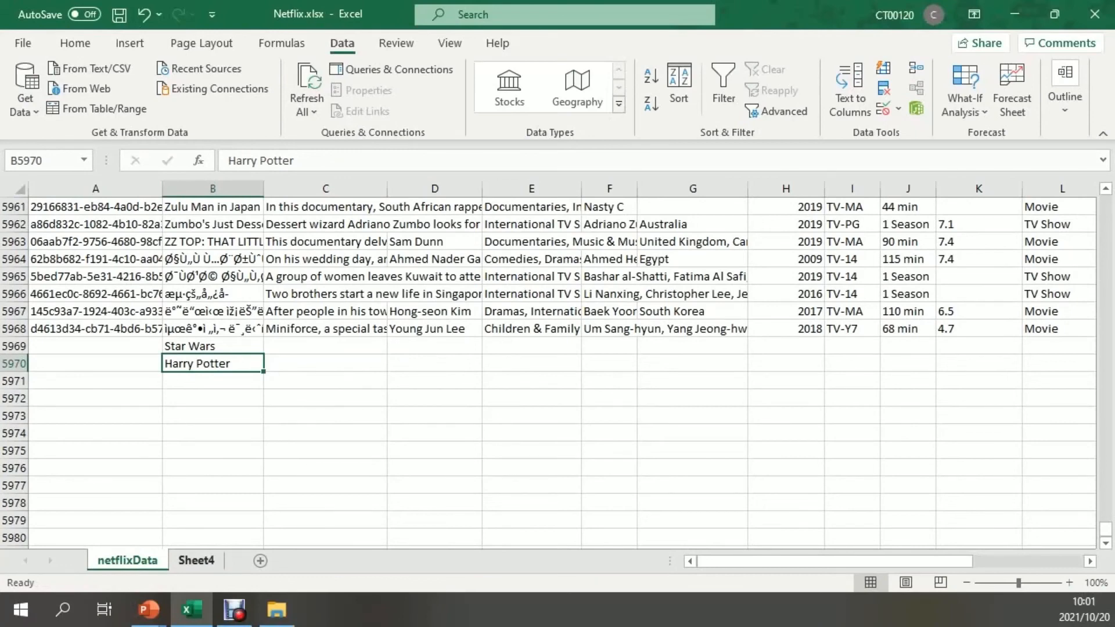
pyautogui.click(196, 561)
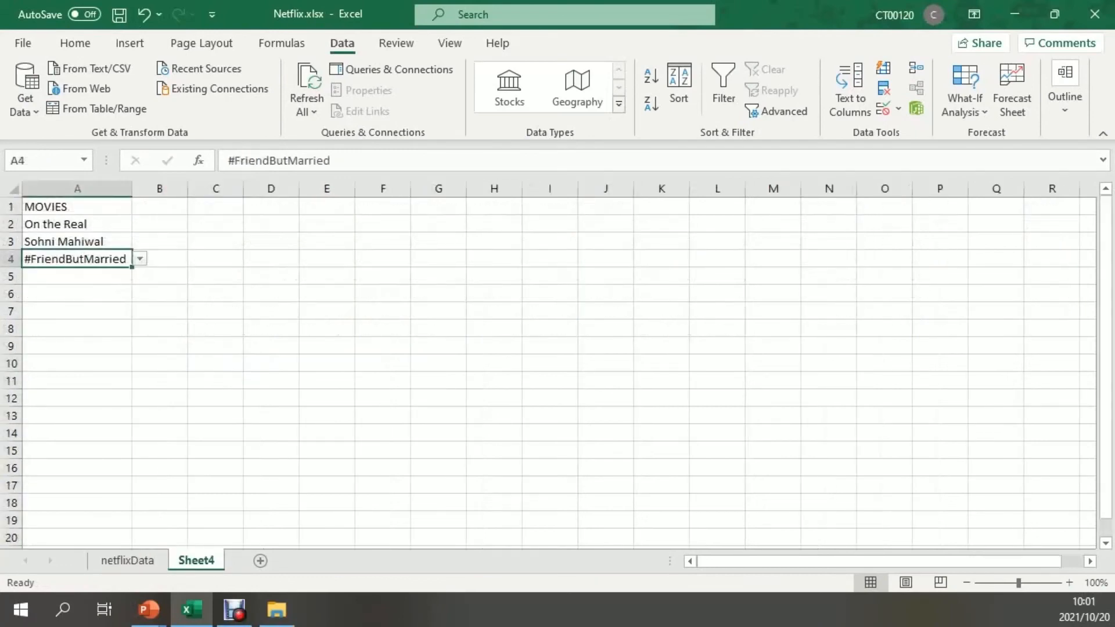
pyautogui.click(78, 277)
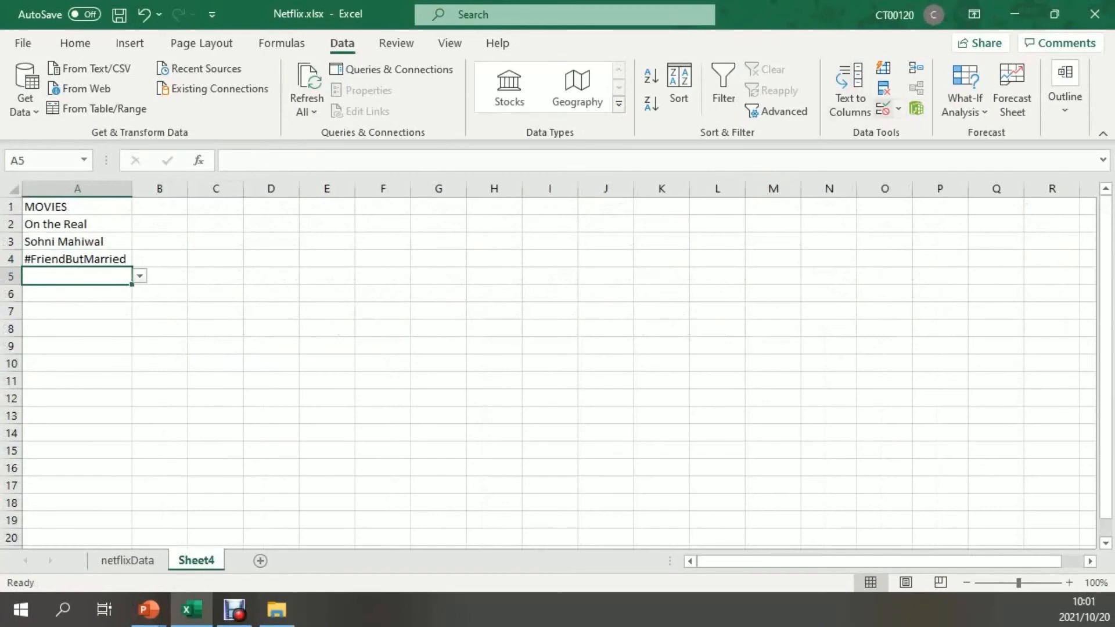
pyautogui.click(882, 109)
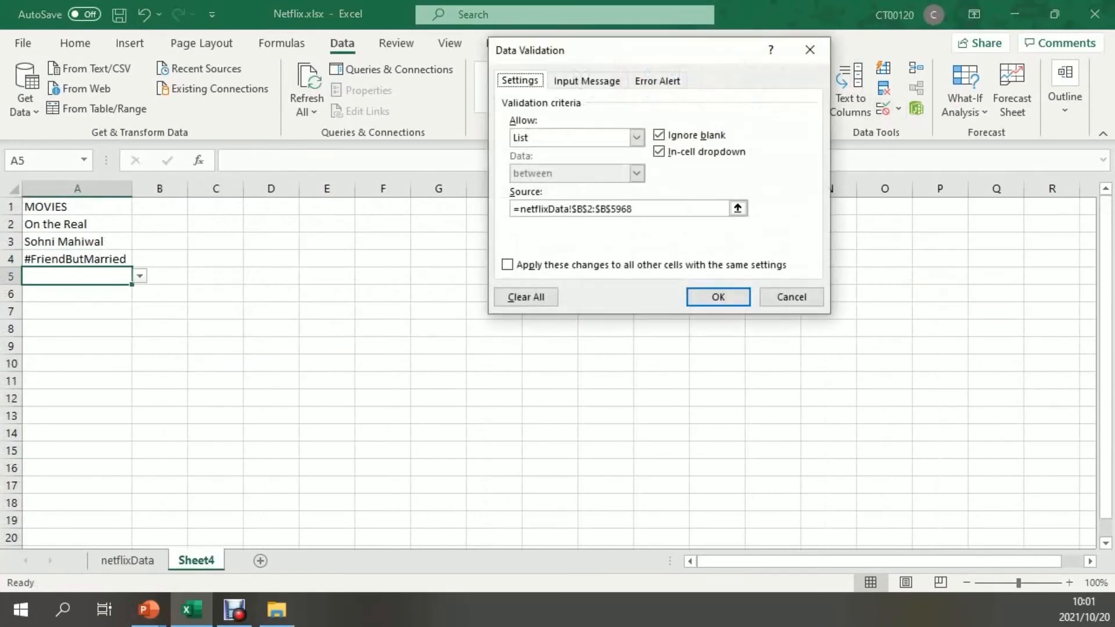
pyautogui.click(738, 209)
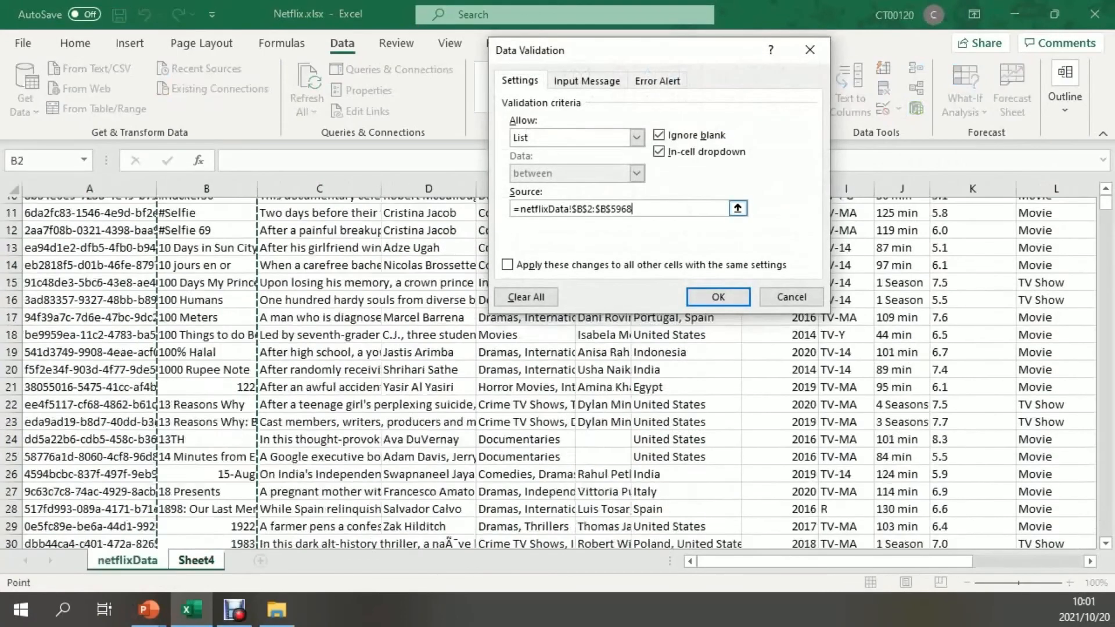
pyautogui.moveTo(633, 209); pyautogui.dragTo(520, 209)
pyautogui.write('O')
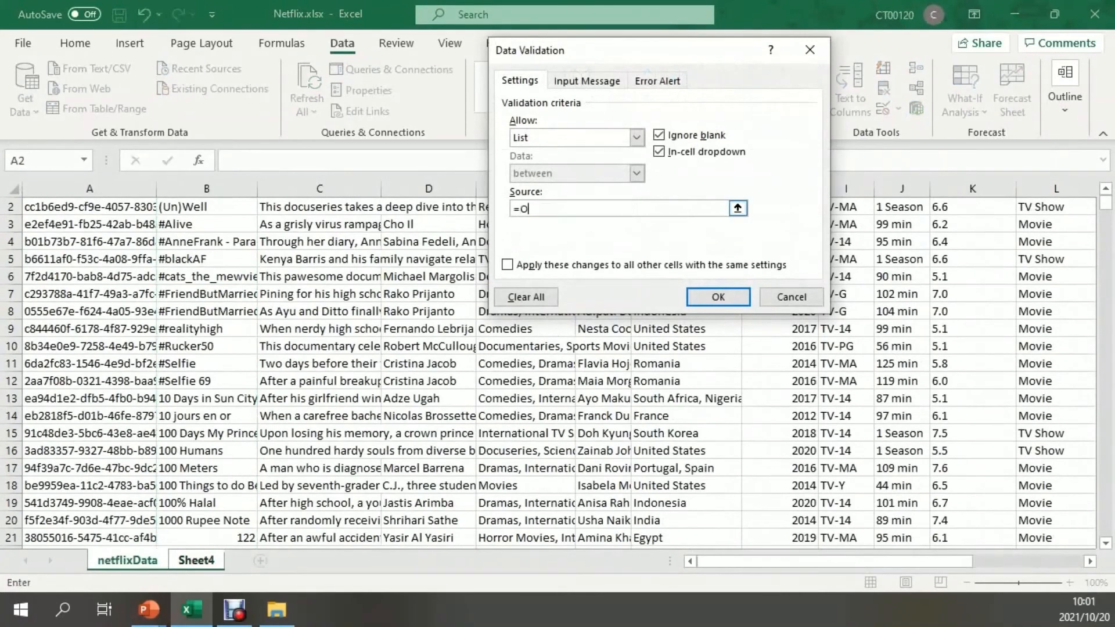
pyautogui.write('FFSET')
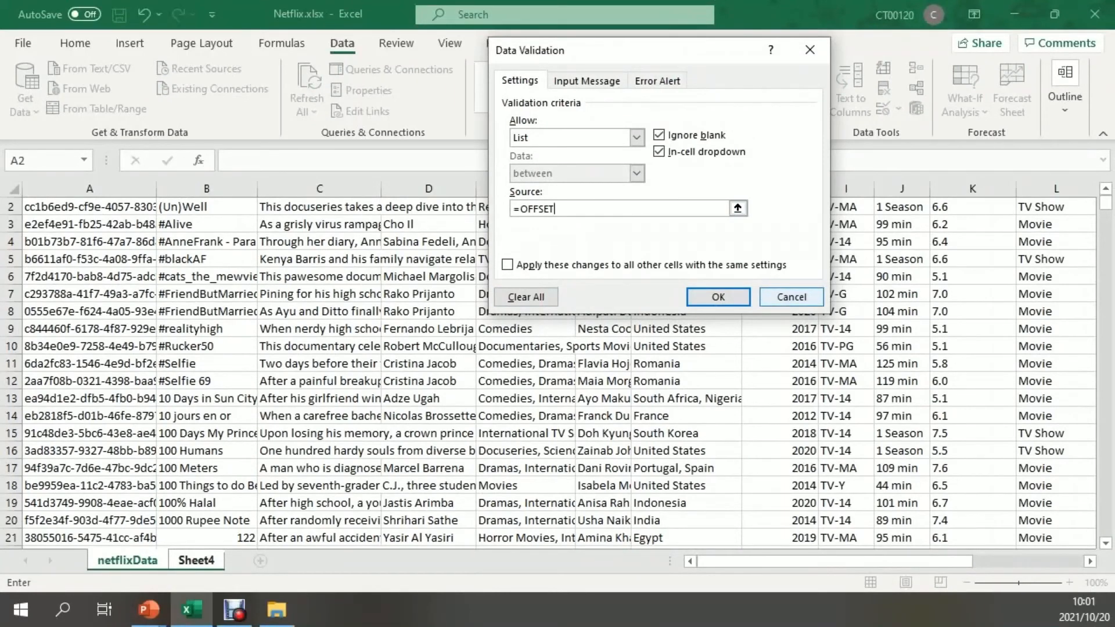
pyautogui.press('Escape')
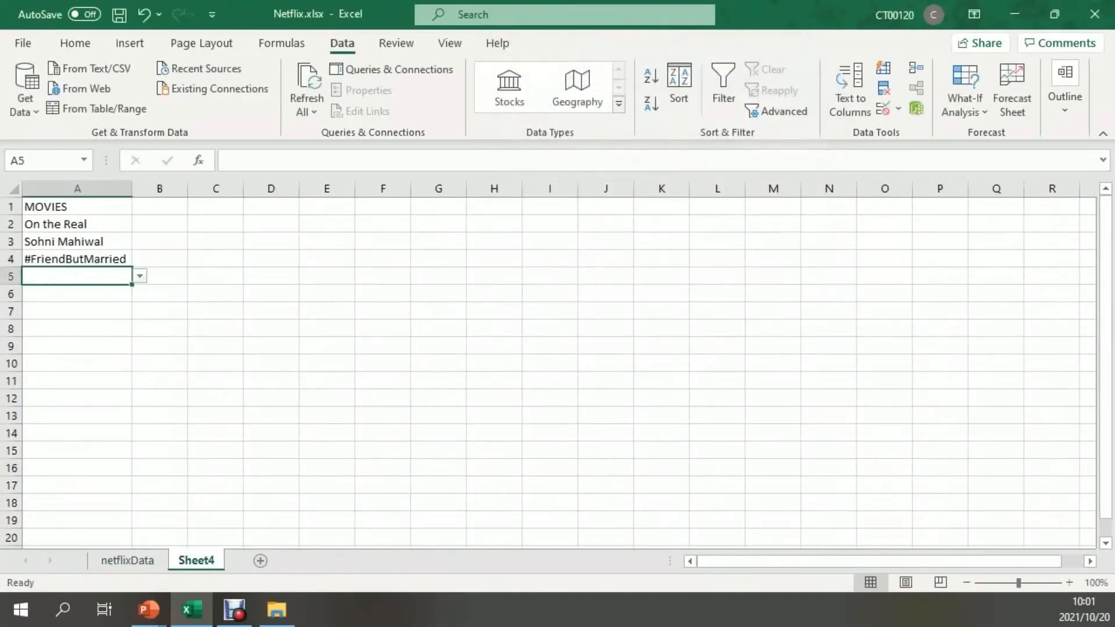
# Step: Start an OFFSET formula in E6 of Sheet4 with netflixData!B1 as the reference and 0 for both rows and columns
pyautogui.click(271, 276)
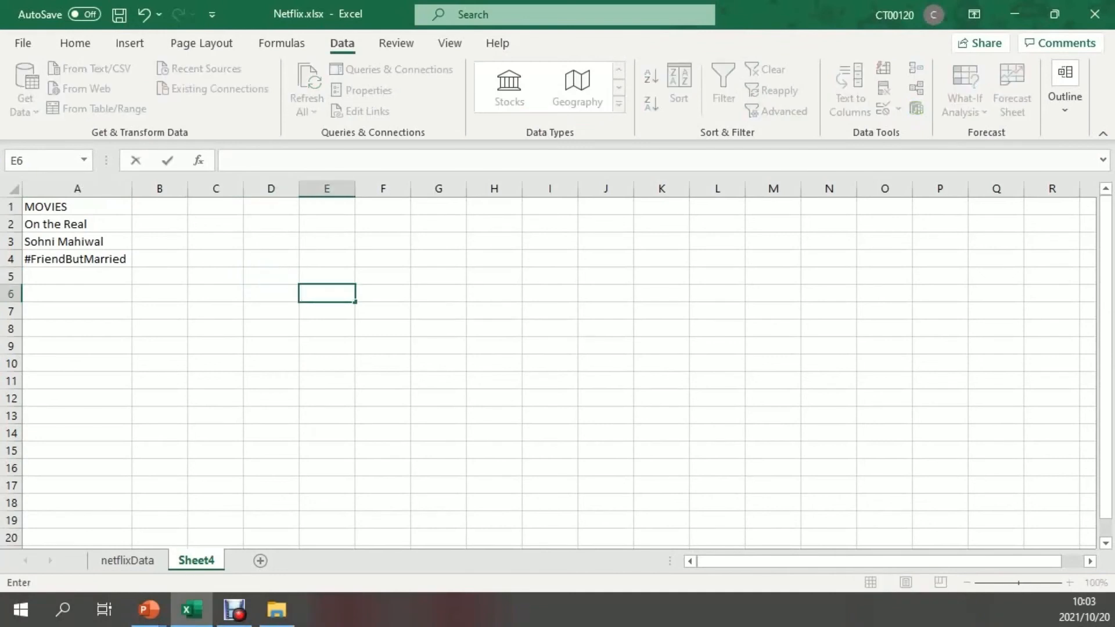
pyautogui.write('=O')
pyautogui.write('FF')
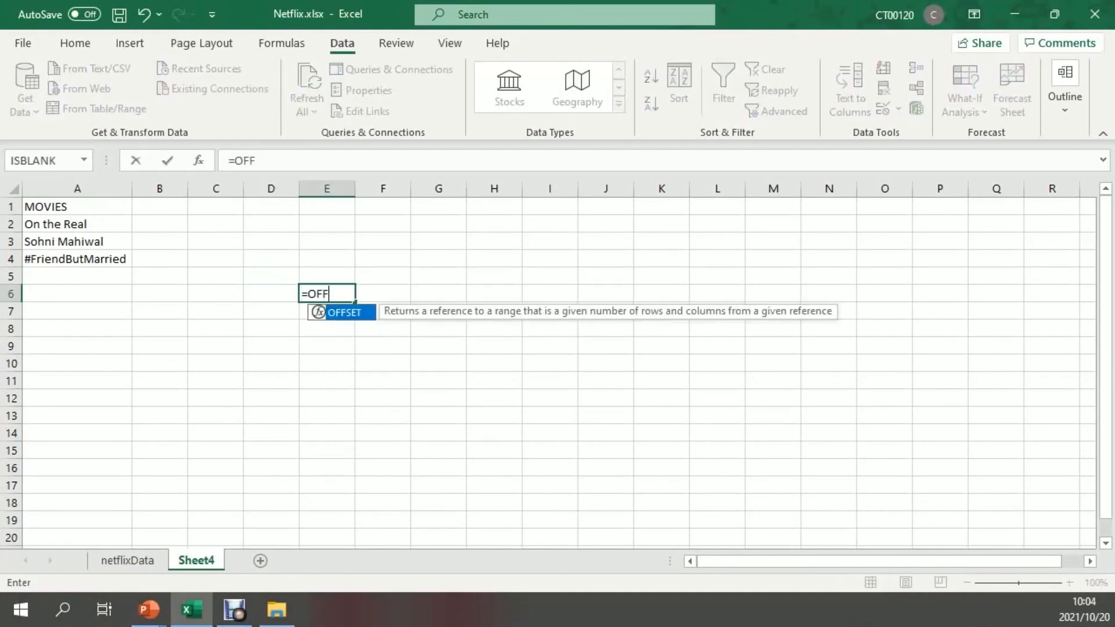
pyautogui.write('SET(')
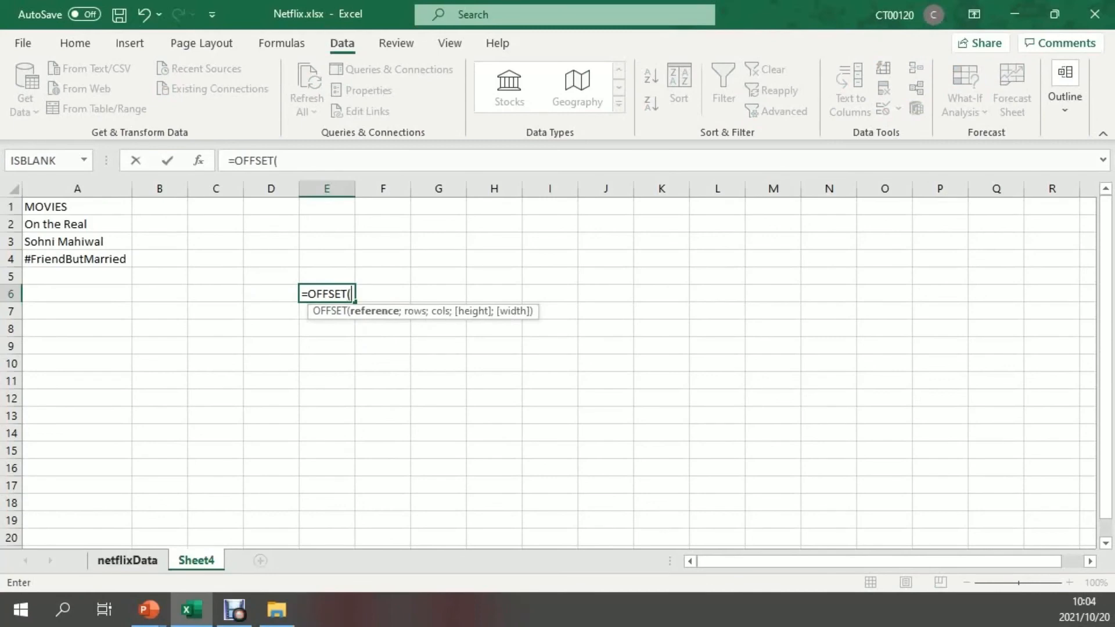
pyautogui.click(128, 561)
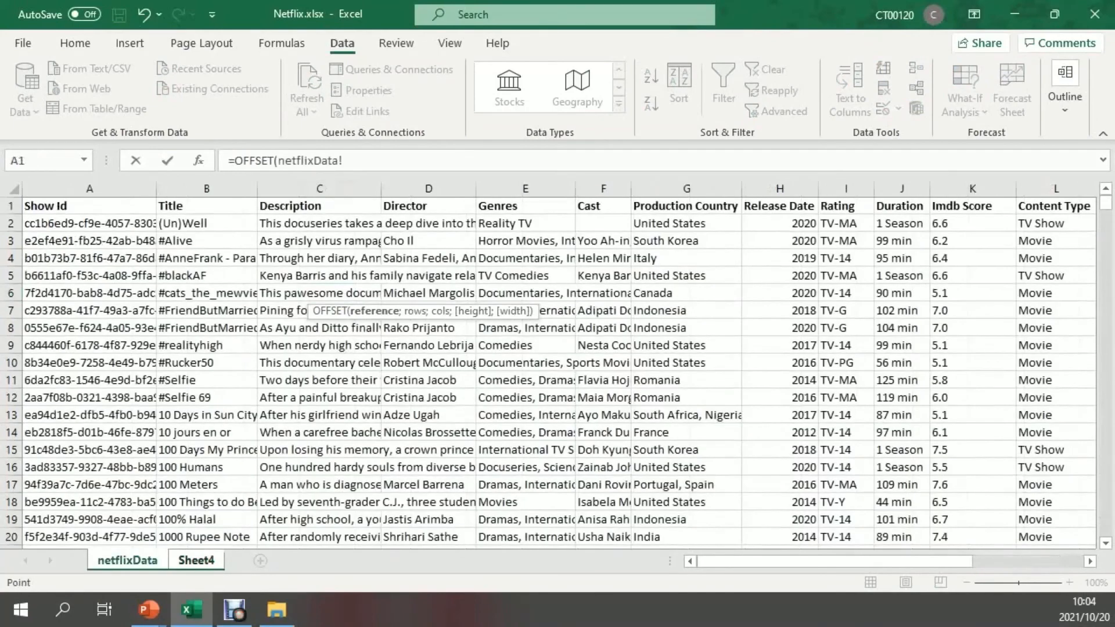
pyautogui.click(206, 207)
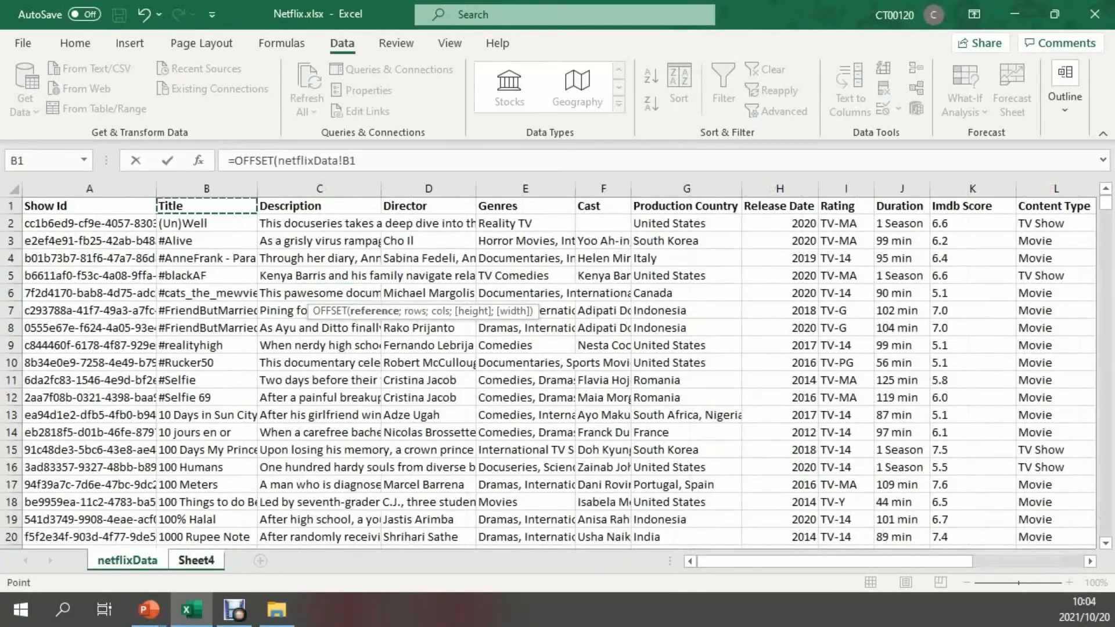
pyautogui.click(356, 161)
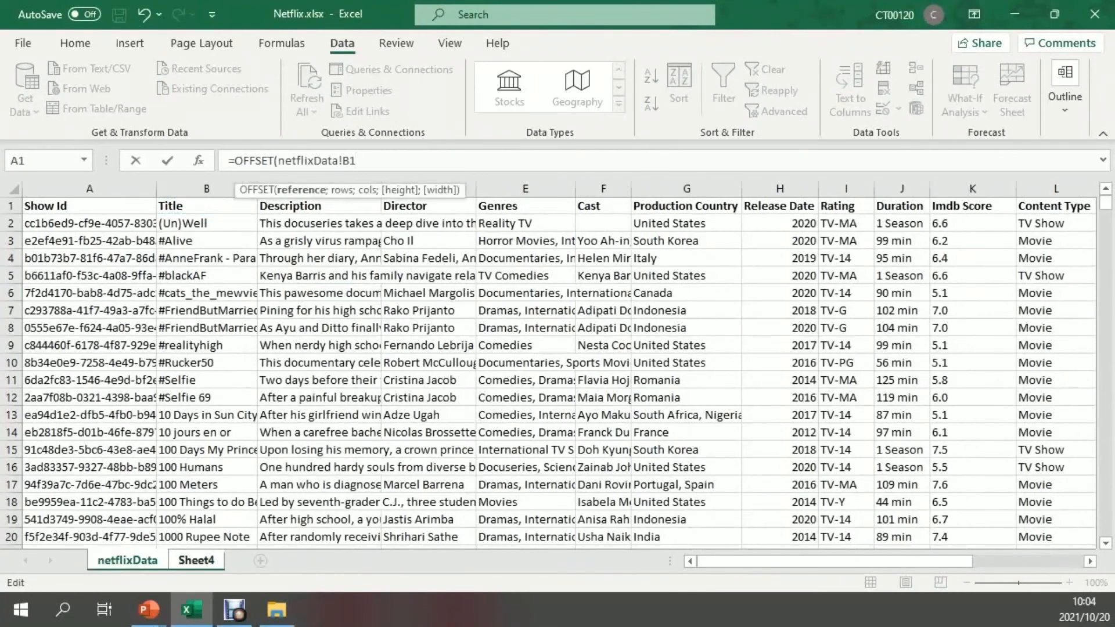
pyautogui.write(';')
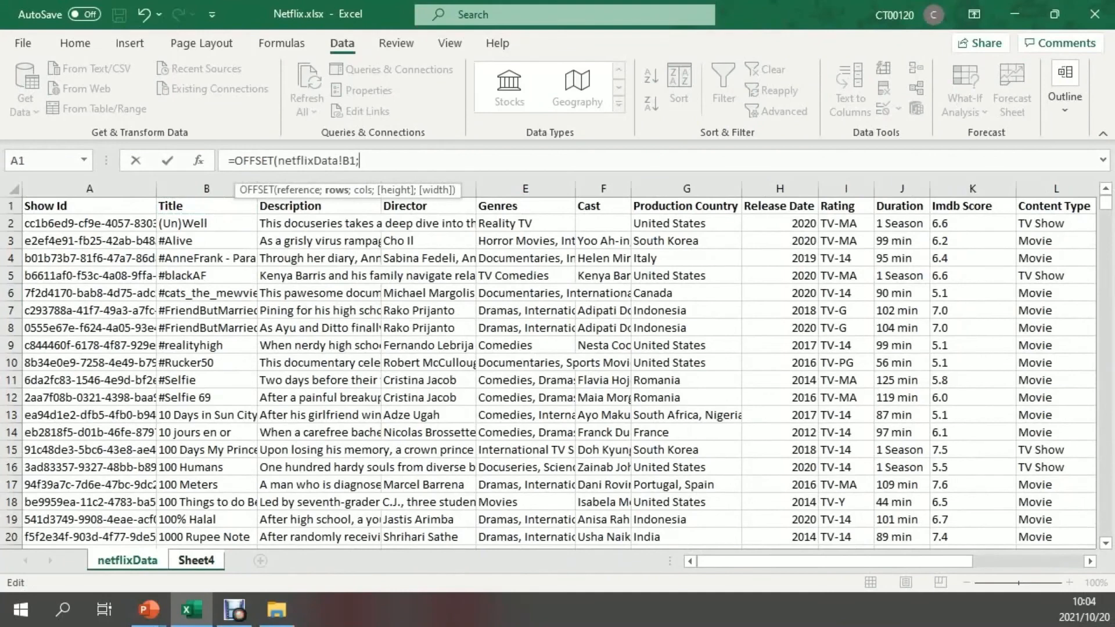
pyautogui.write('0;0')
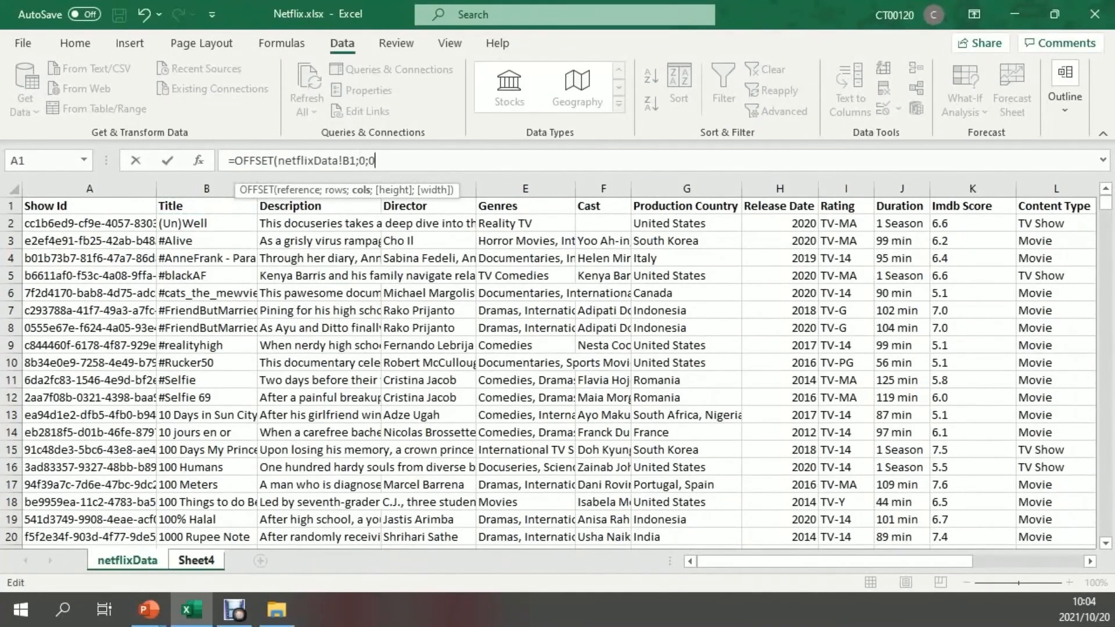
pyautogui.write(';')
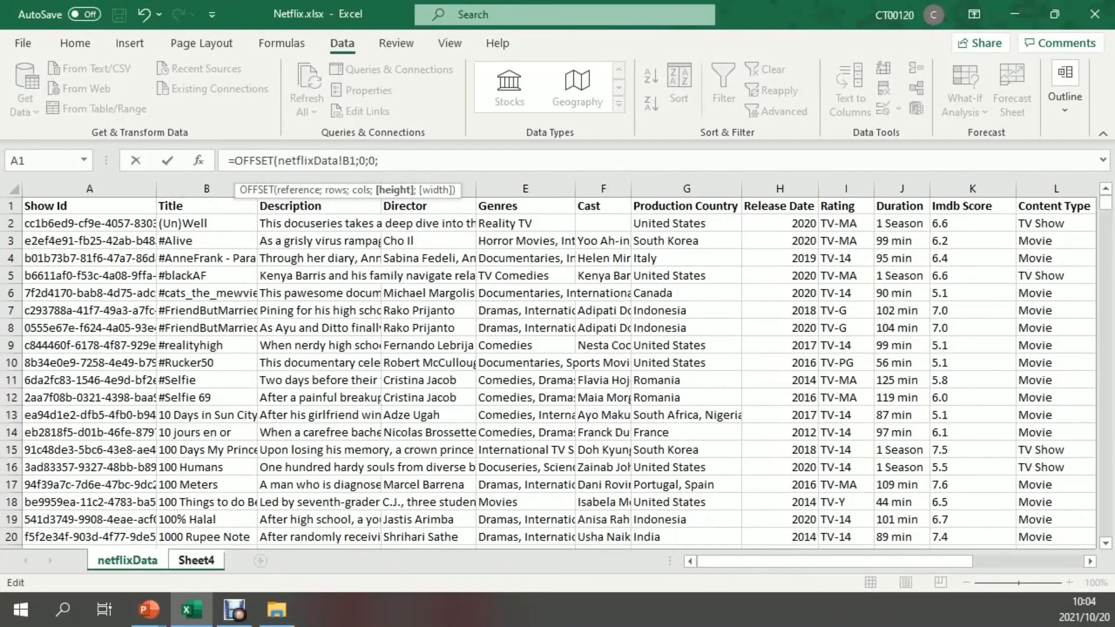
# Step: Set the OFFSET height argument to COUNTA of the title range netflixData!B2:B5970
pyautogui.write('COUNTA')
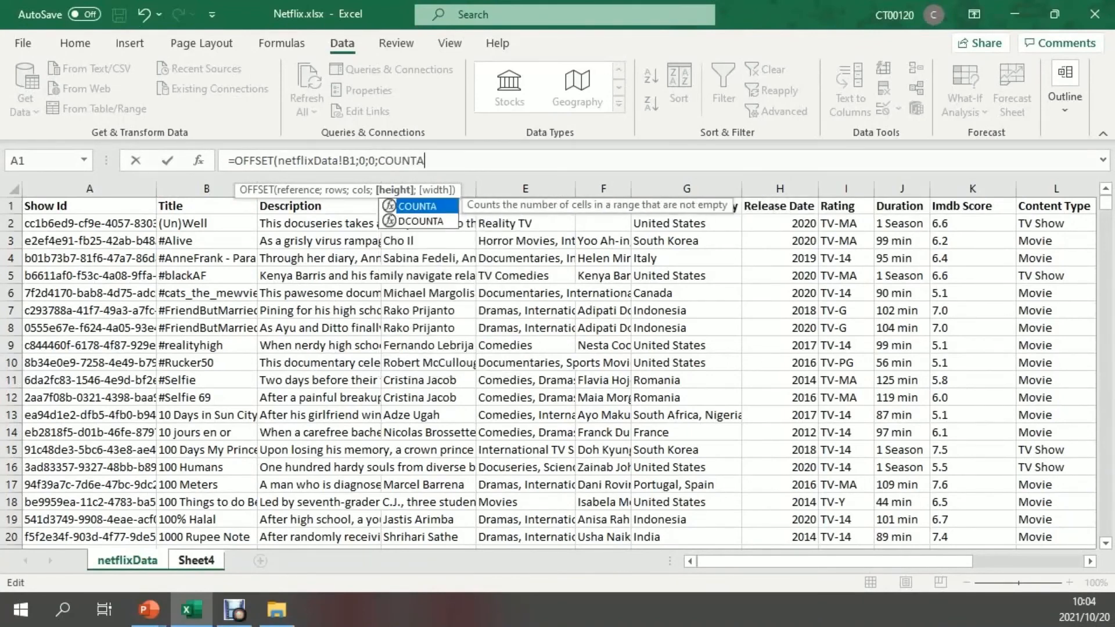
pyautogui.write('(')
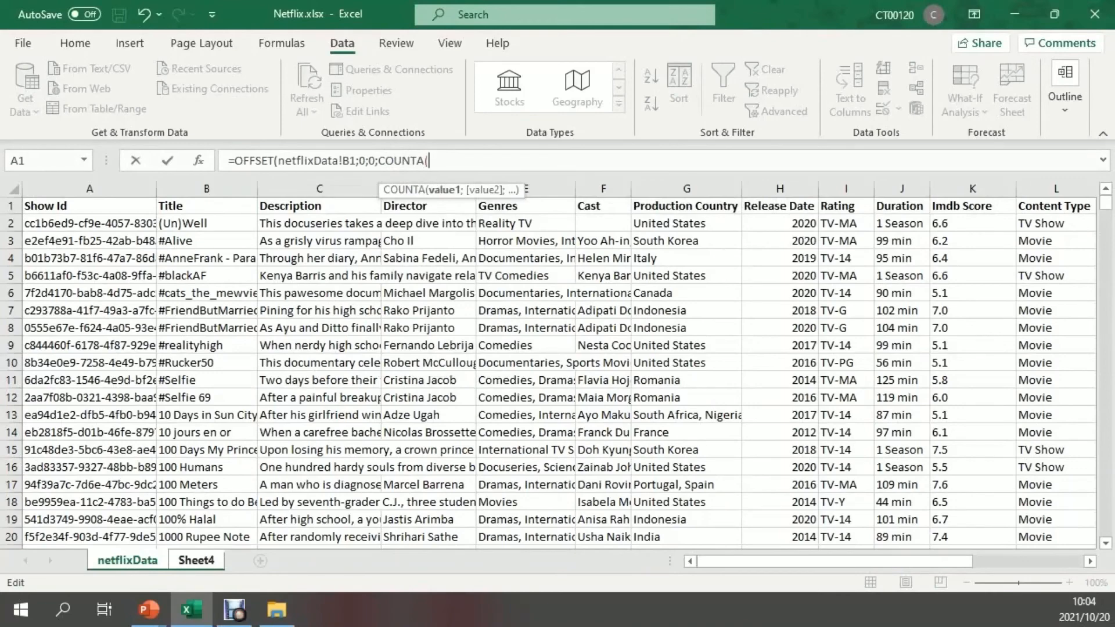
pyautogui.click(206, 224)
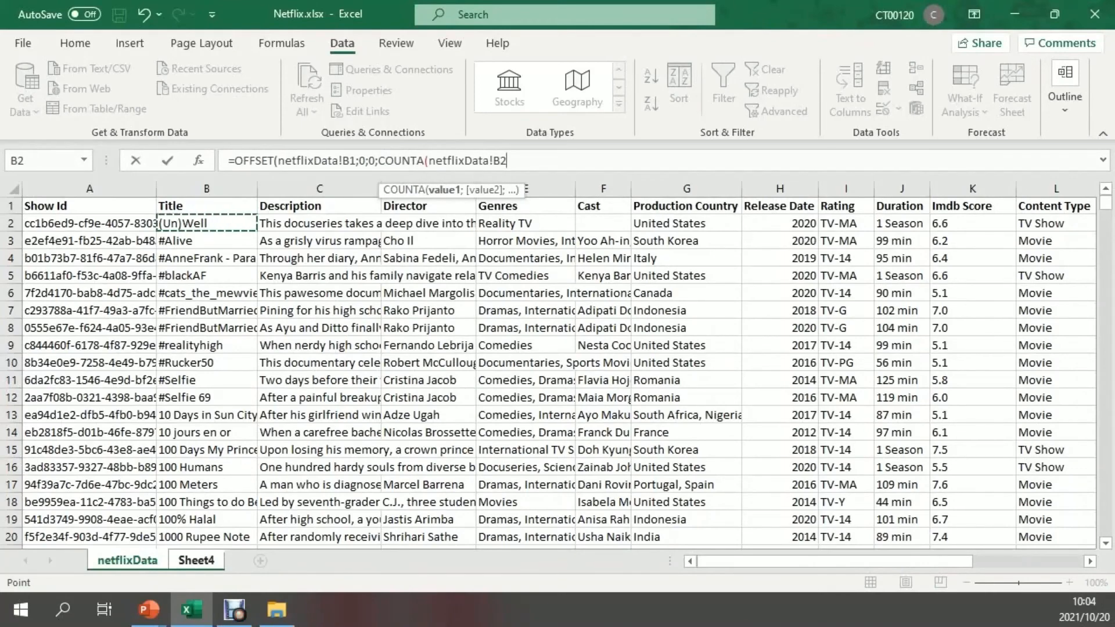
pyautogui.hotkey('ctrl', 'shift', 'Down')
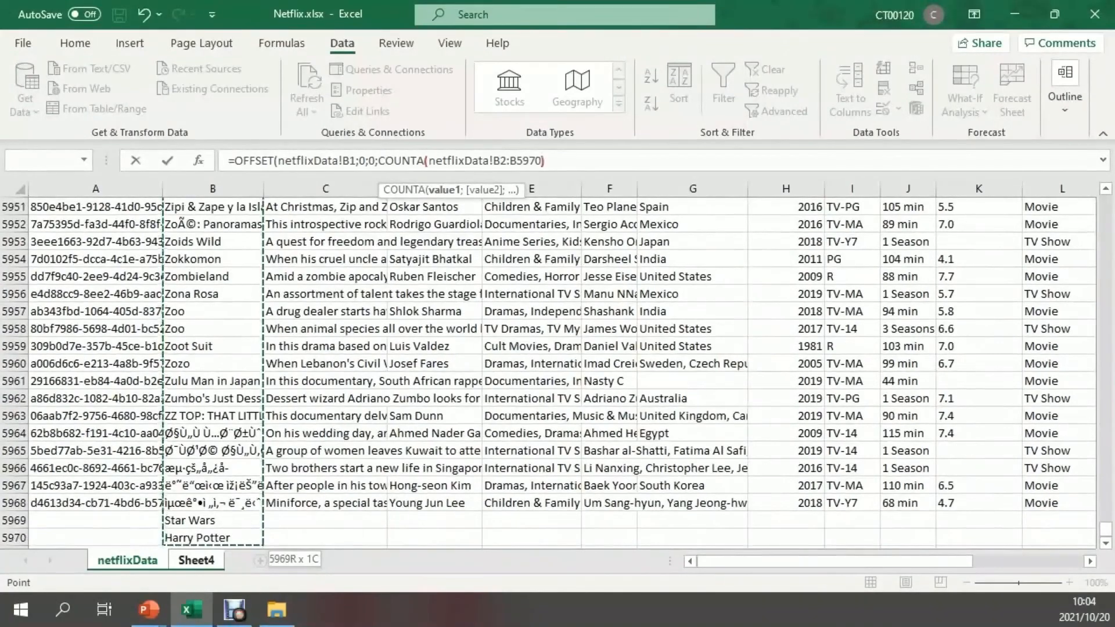
pyautogui.write(');')
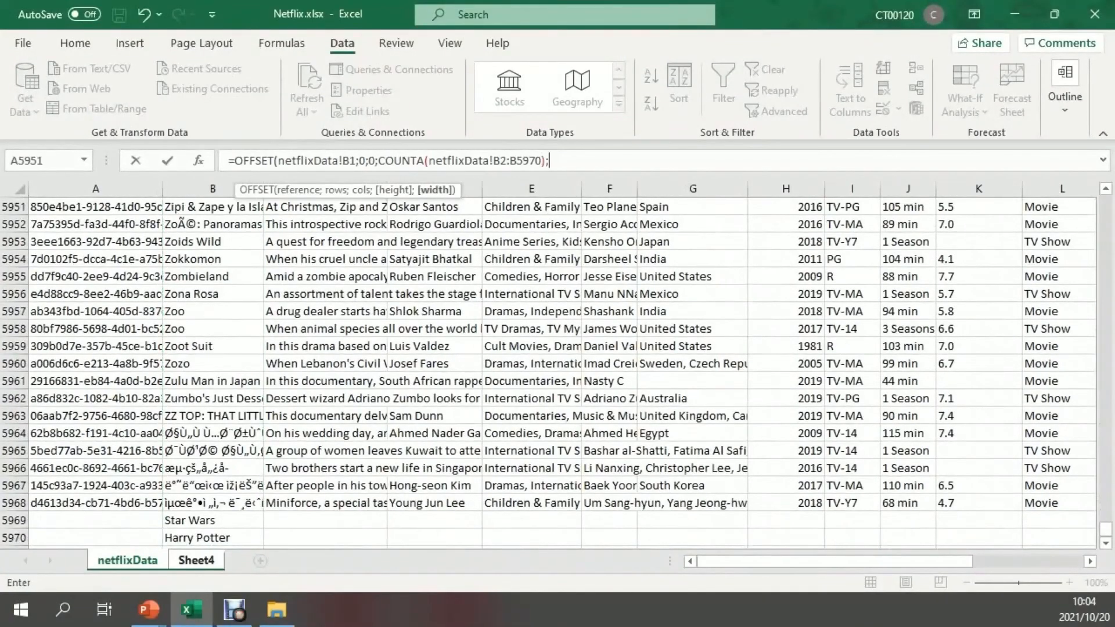
# Step: Set the OFFSET width argument to -1 and complete the formula in E6
pyautogui.scroll(20, 557, 372)
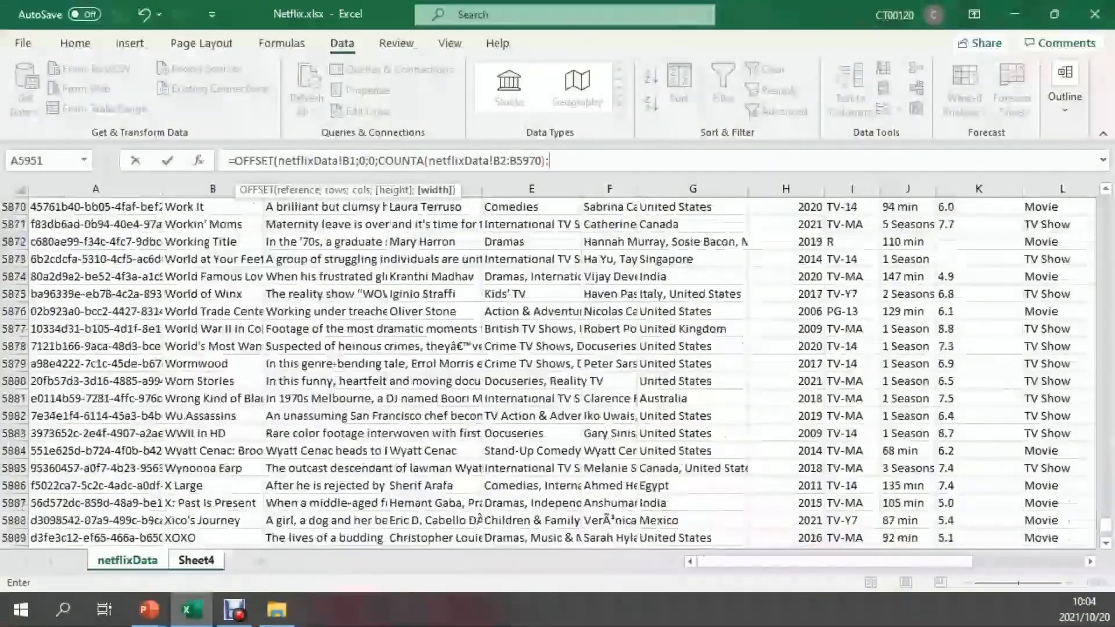
pyautogui.scroll(12, 558, 372)
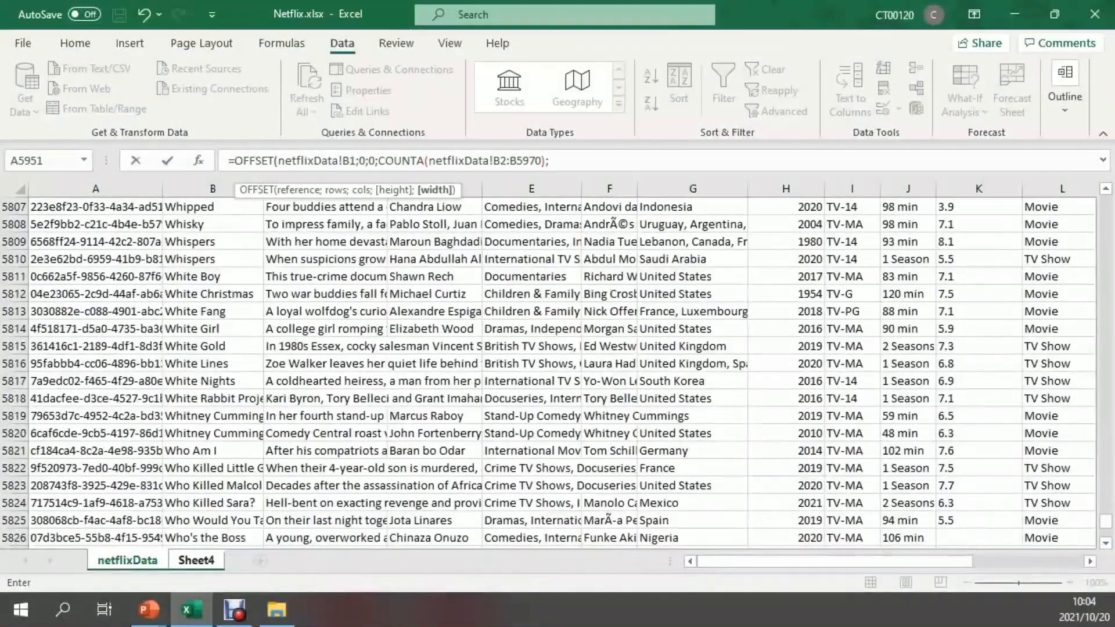
pyautogui.moveTo(1106, 521); pyautogui.dragTo(1106, 200)
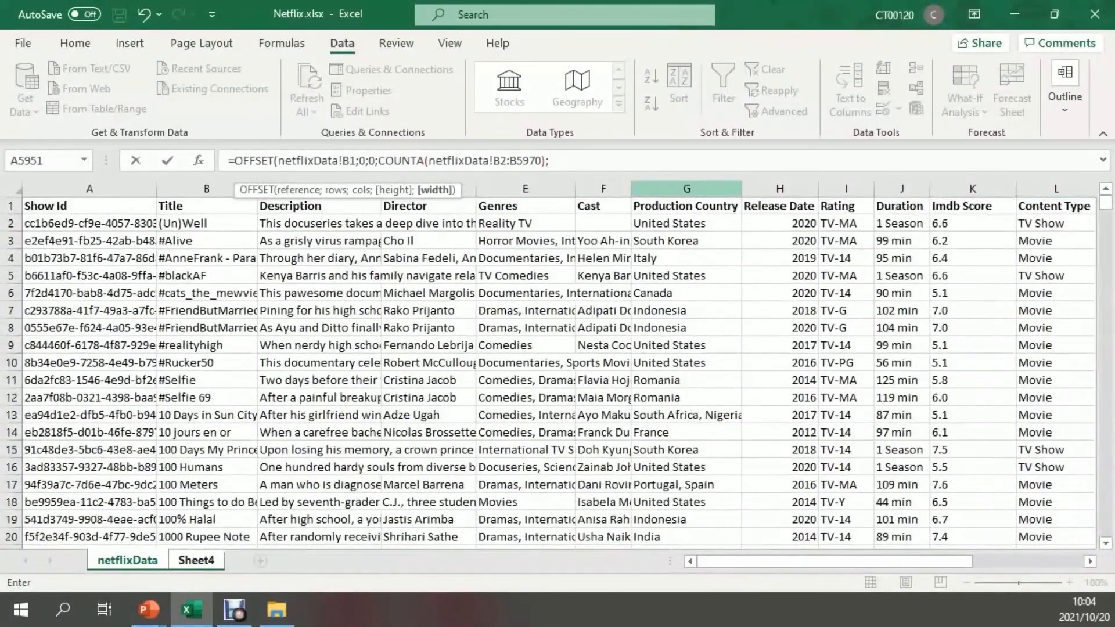
pyautogui.write('-1')
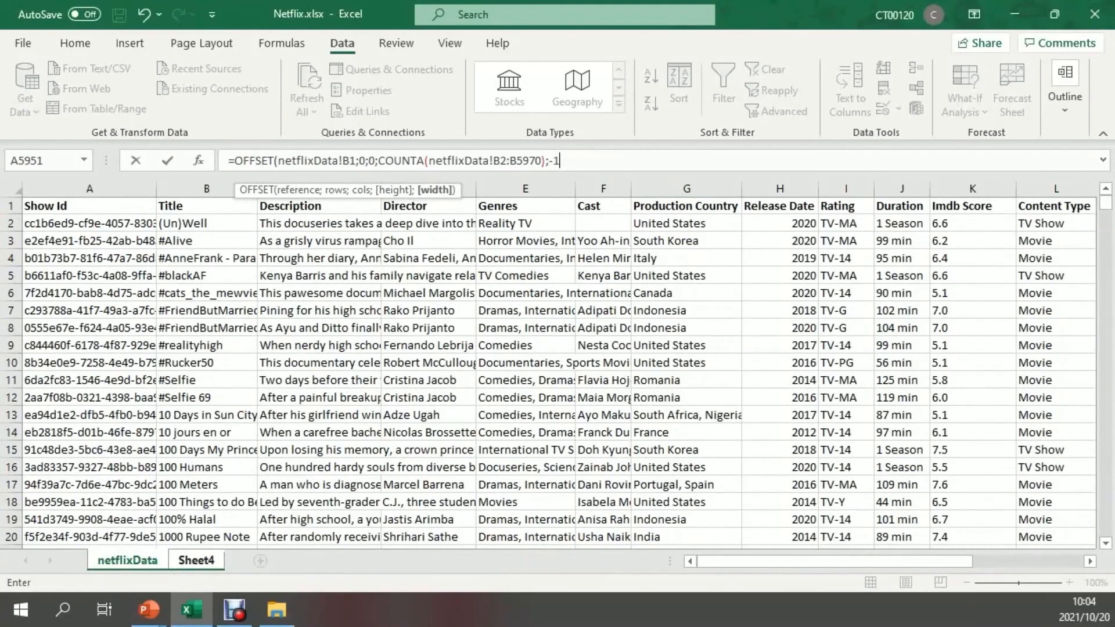
pyautogui.write(')')
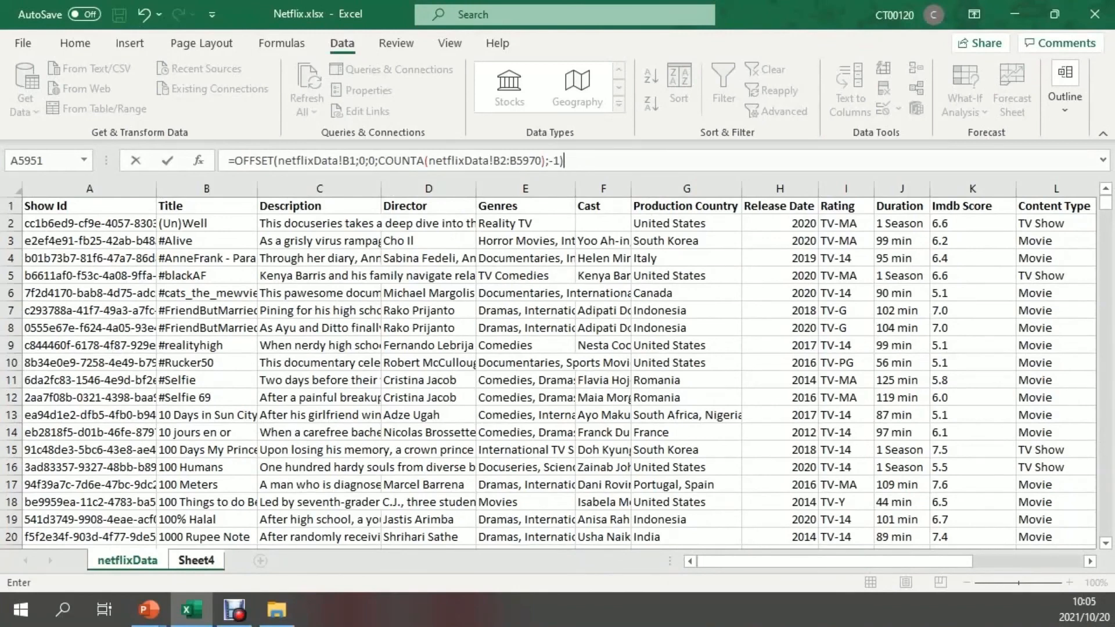
pyautogui.press('Return')
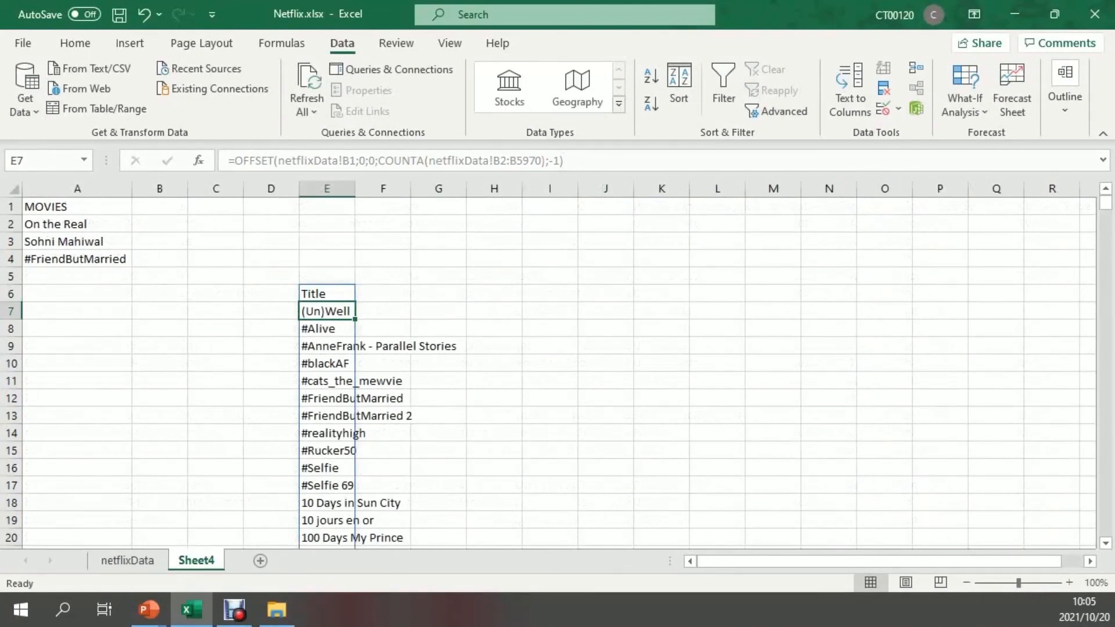
# Step: Copy the full OFFSET formula from E6 and use it as the data validation list source for A5
pyautogui.click(327, 294)
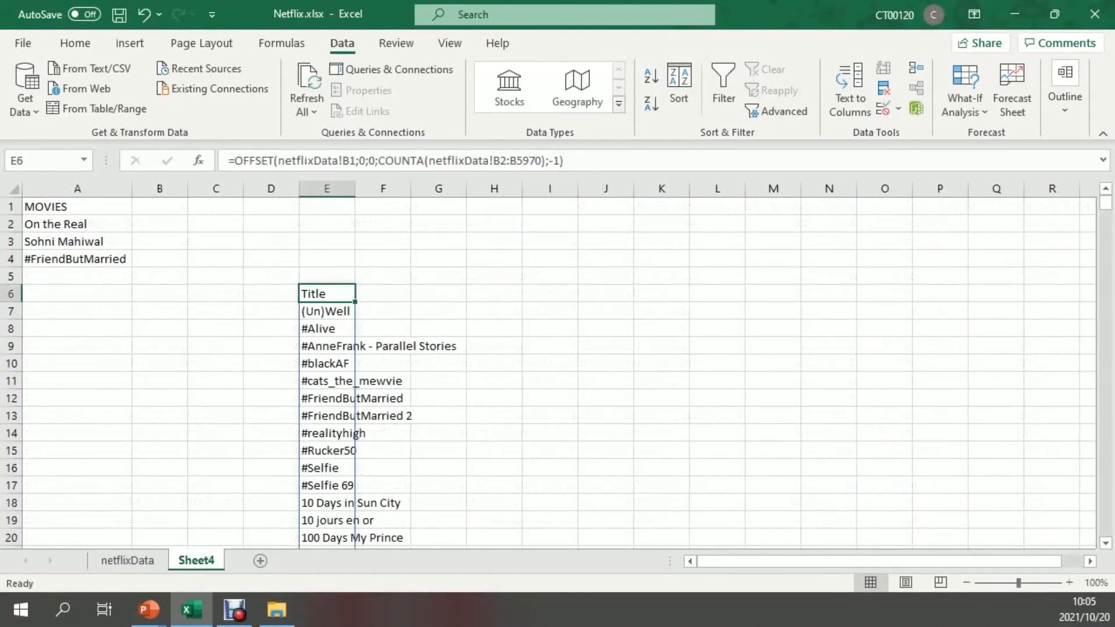
pyautogui.moveTo(565, 161); pyautogui.dragTo(228, 161)
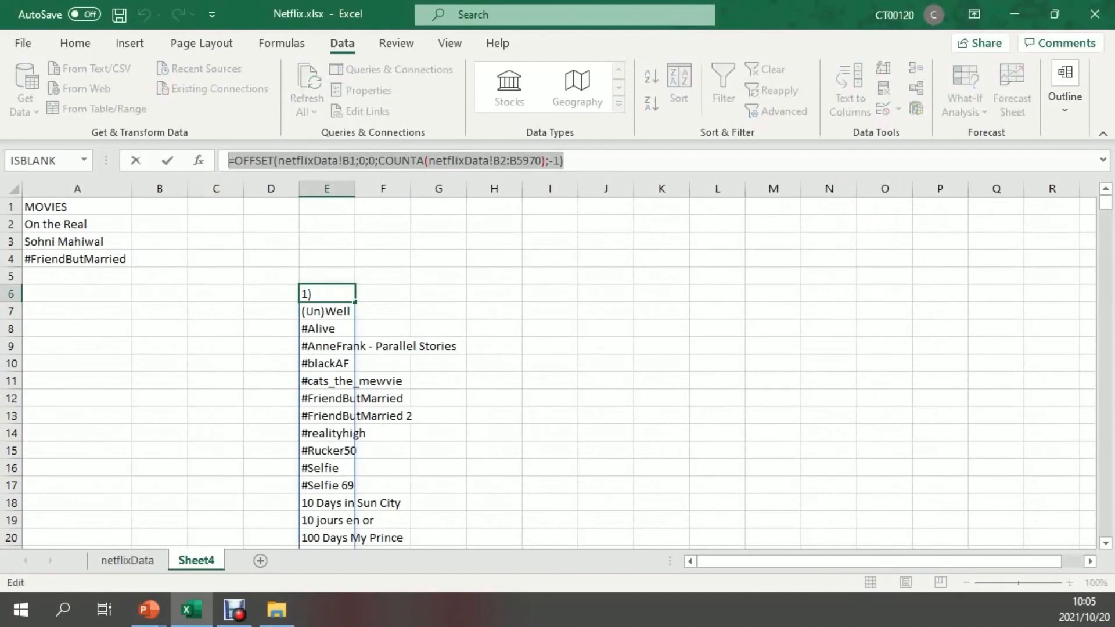
pyautogui.press('Return')
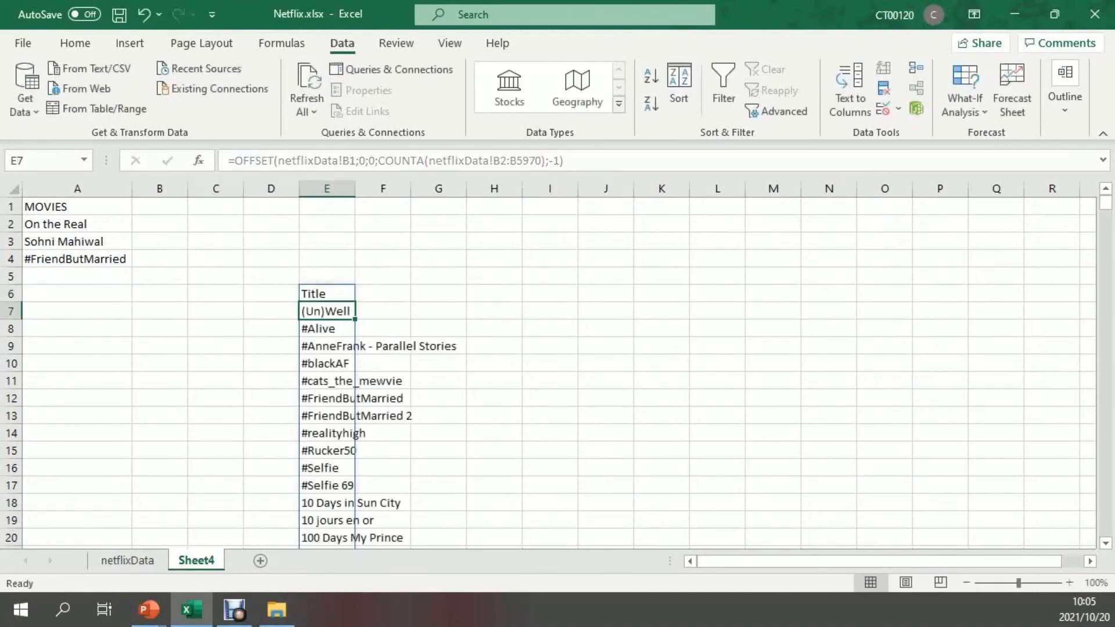
pyautogui.click(77, 277)
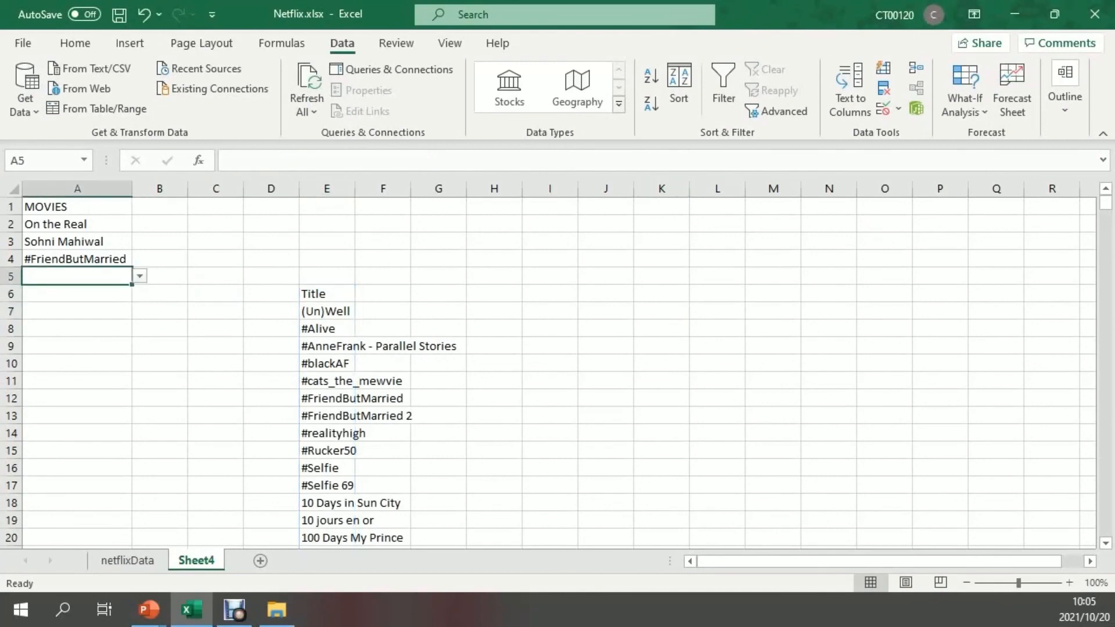
pyautogui.click(883, 109)
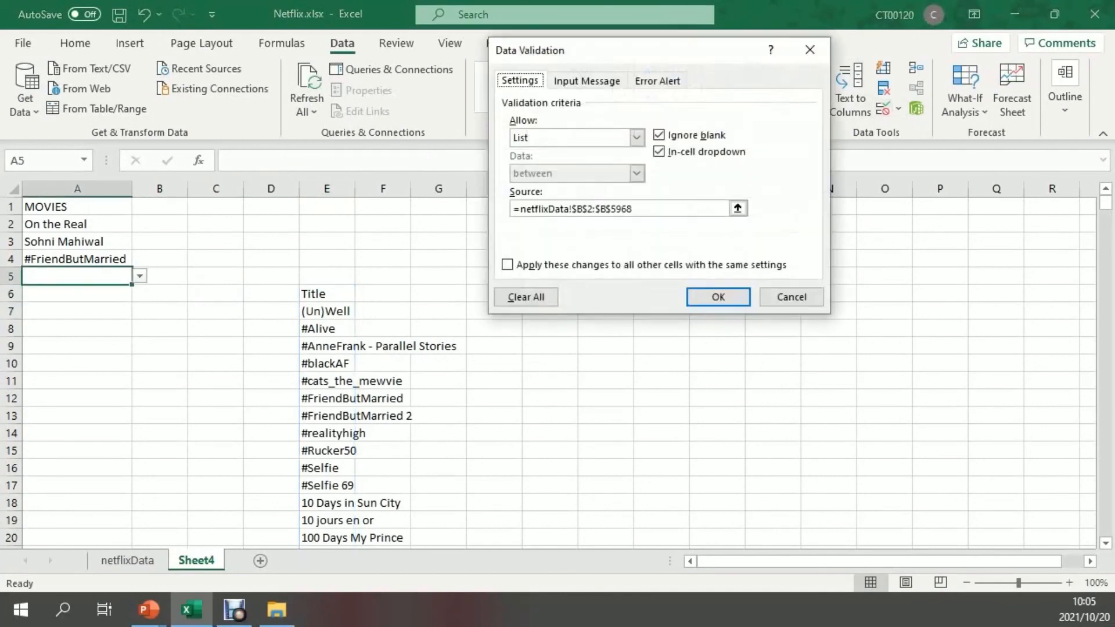
pyautogui.moveTo(645, 209); pyautogui.dragTo(511, 209)
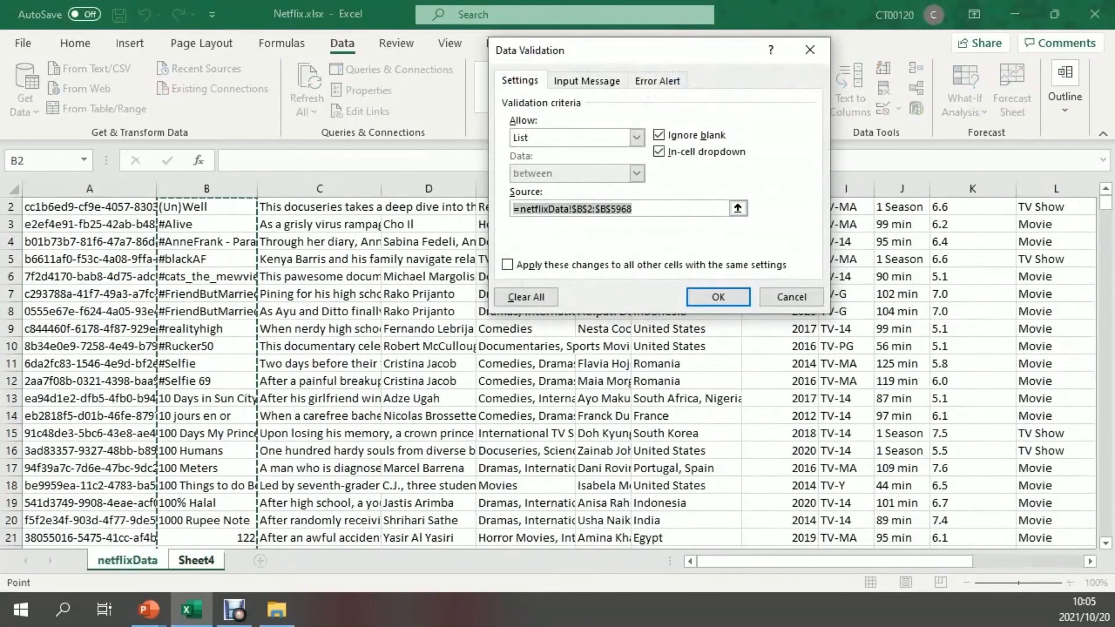
pyautogui.hotkey('ctrl', 'v')
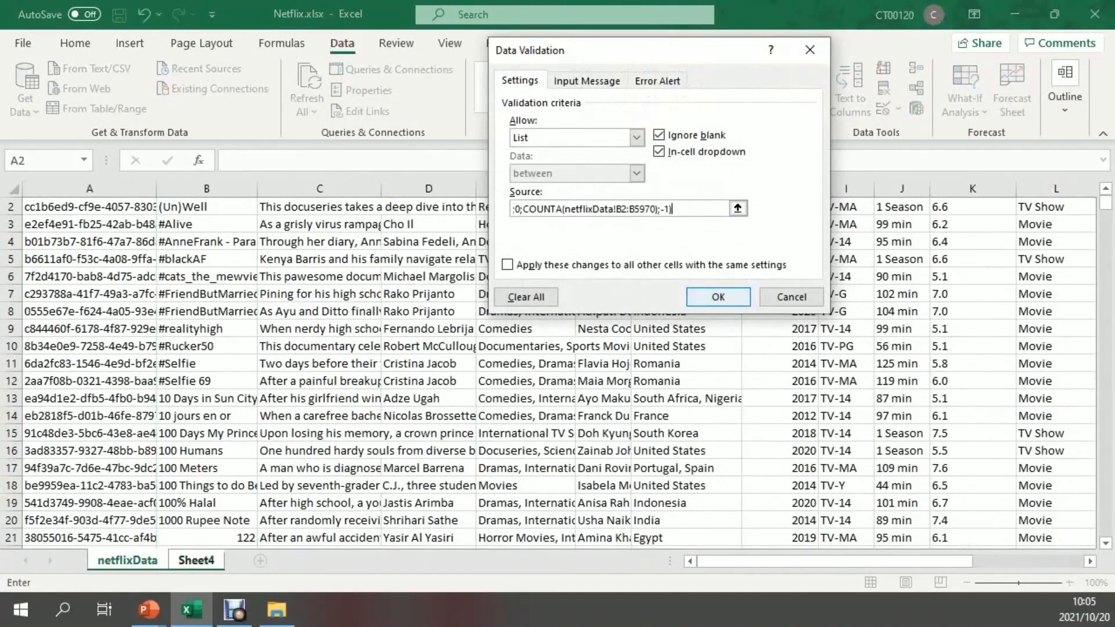
pyautogui.click(718, 297)
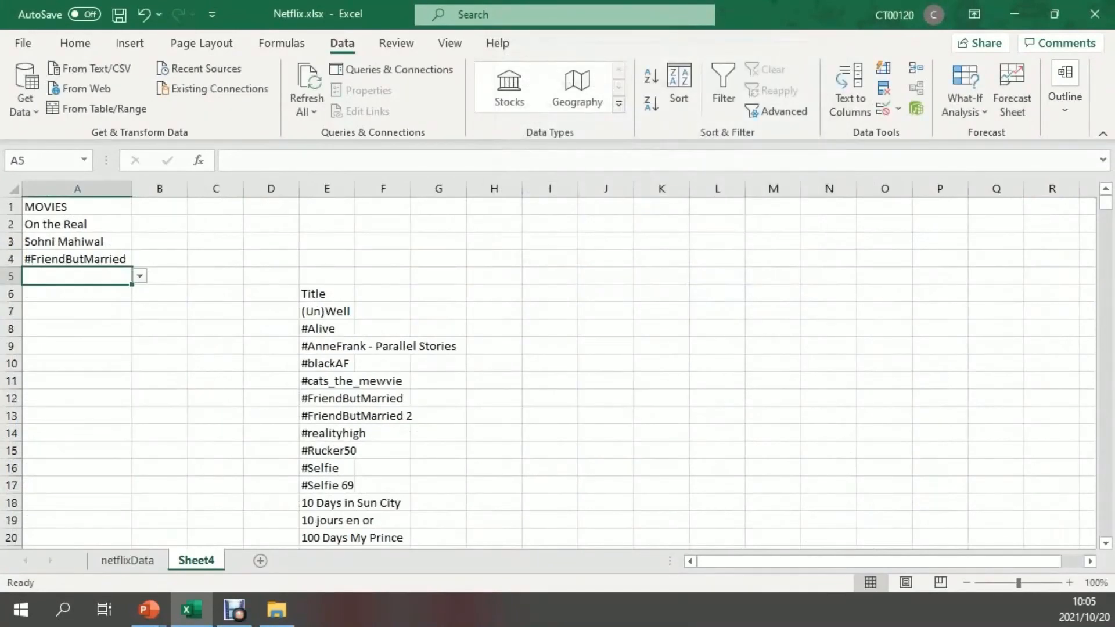
# Step: Choose Star Wars from the end of the dropdown list in A5
pyautogui.click(140, 277)
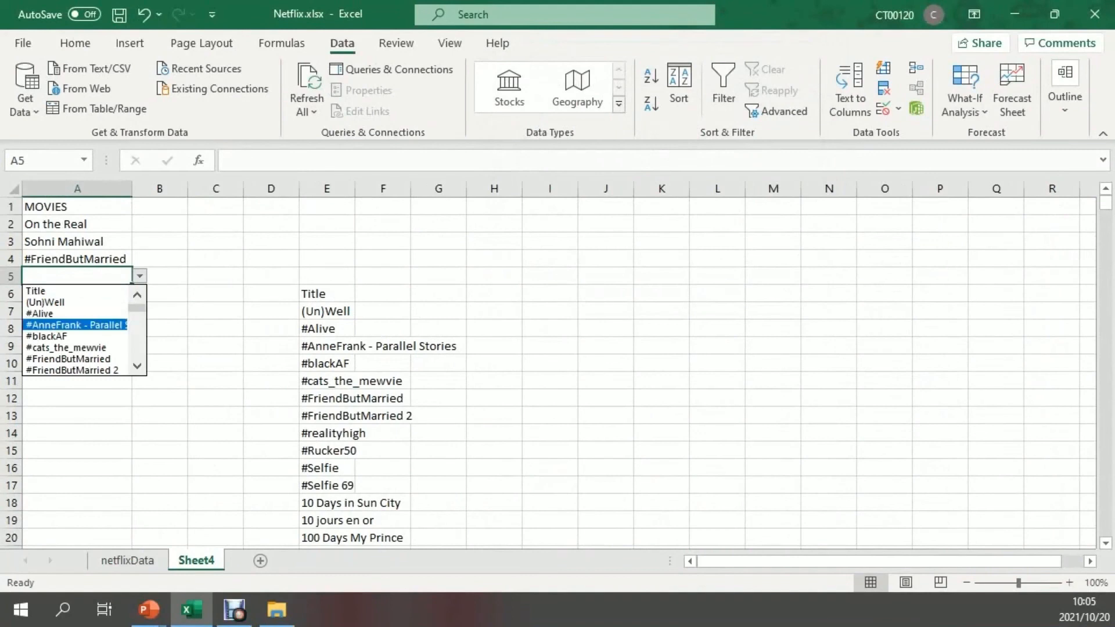
pyautogui.moveTo(137, 308); pyautogui.dragTo(137, 352)
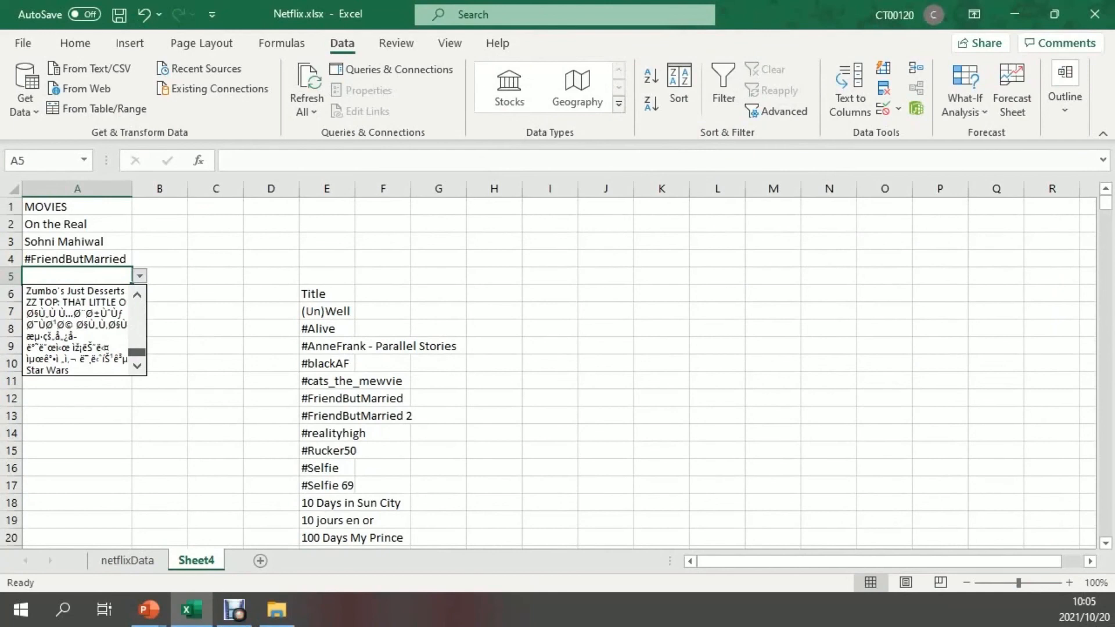
pyautogui.click(47, 370)
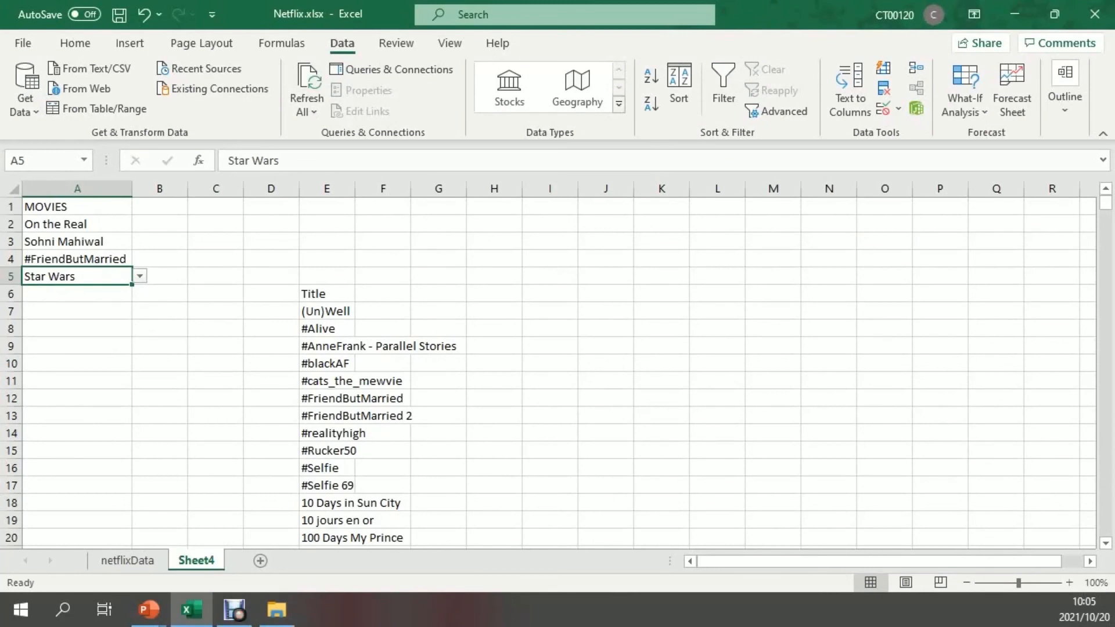
# Step: Choose #Selfie 69 from the dropdown in A6
pyautogui.click(77, 294)
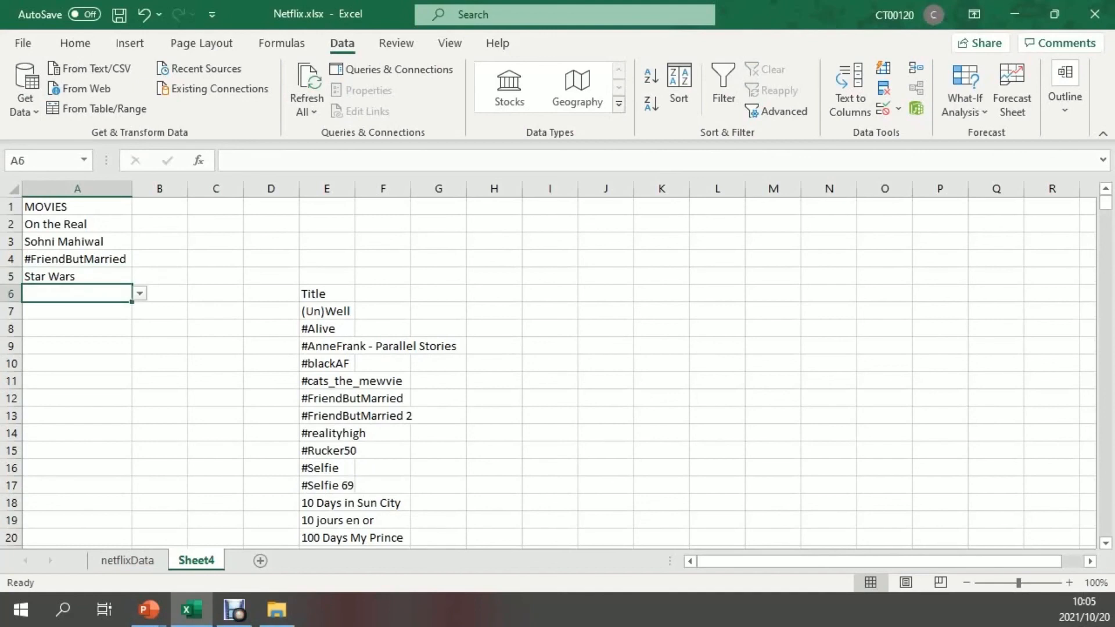
pyautogui.click(139, 294)
pyautogui.click(75, 366)
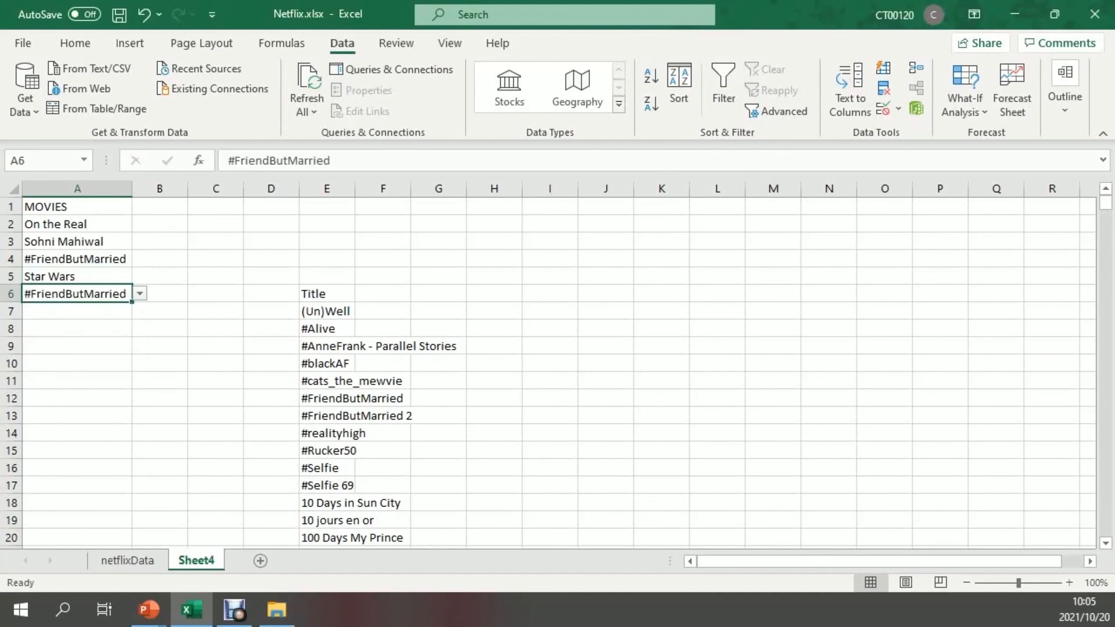
pyautogui.click(139, 294)
pyautogui.click(47, 365)
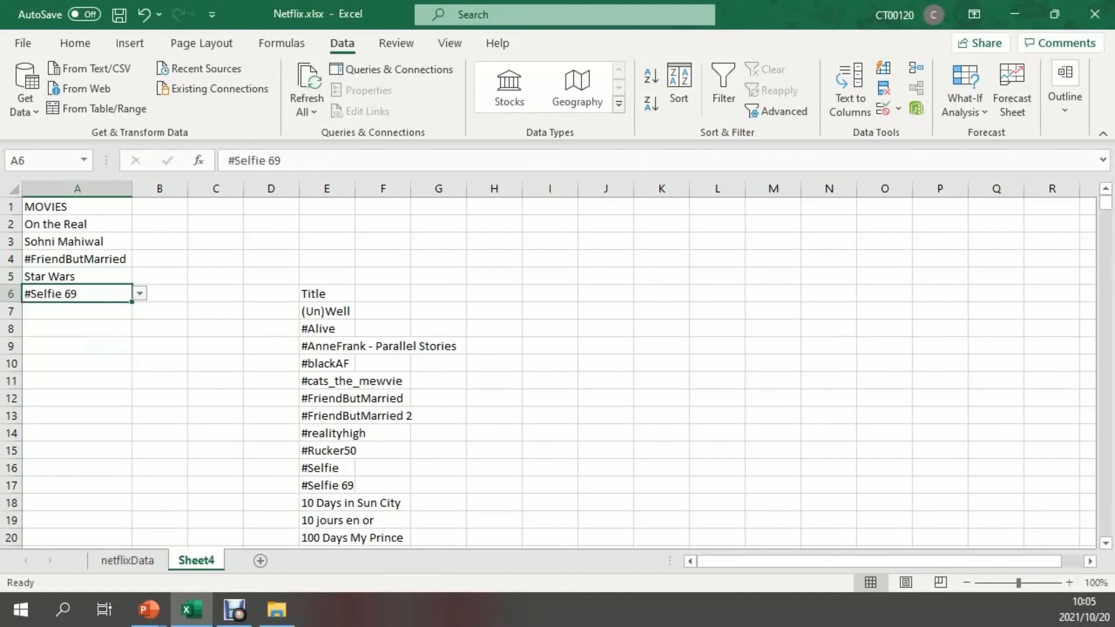